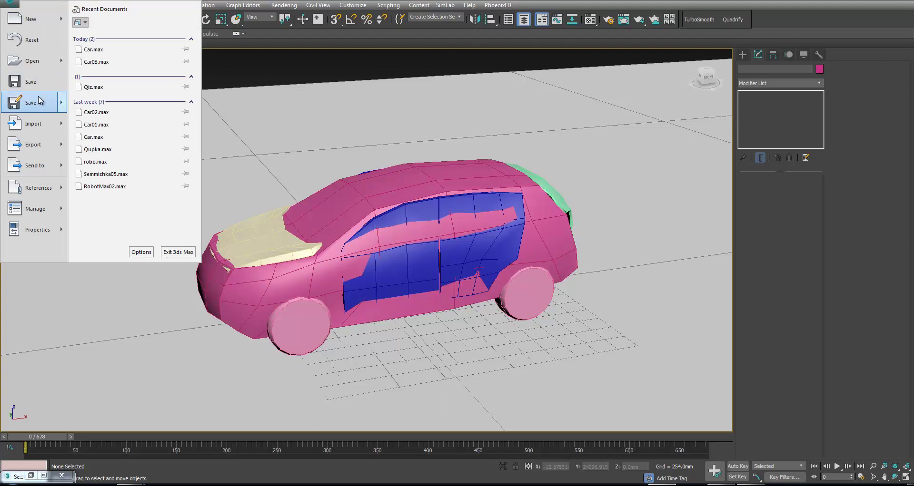
Save the scene under the new file name CarLowPolyProxs in the CarExplosion folder.
text(CarLowPolyProxs)
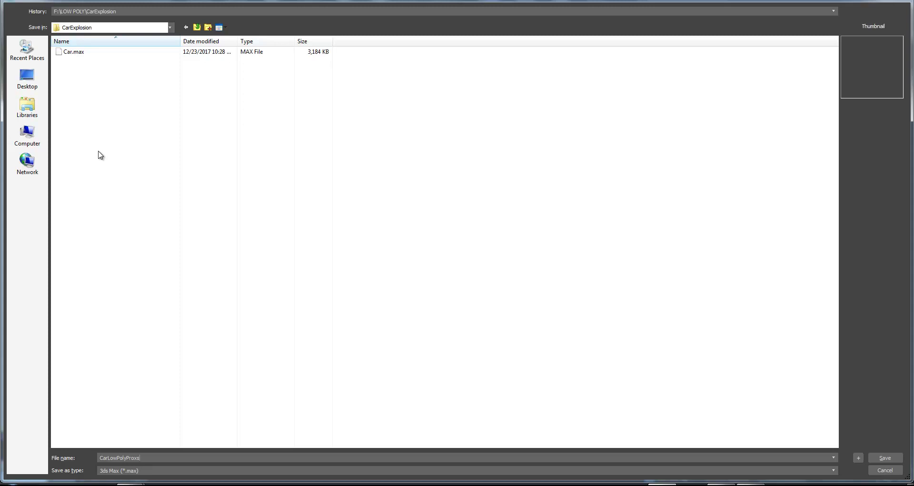
key(Return)
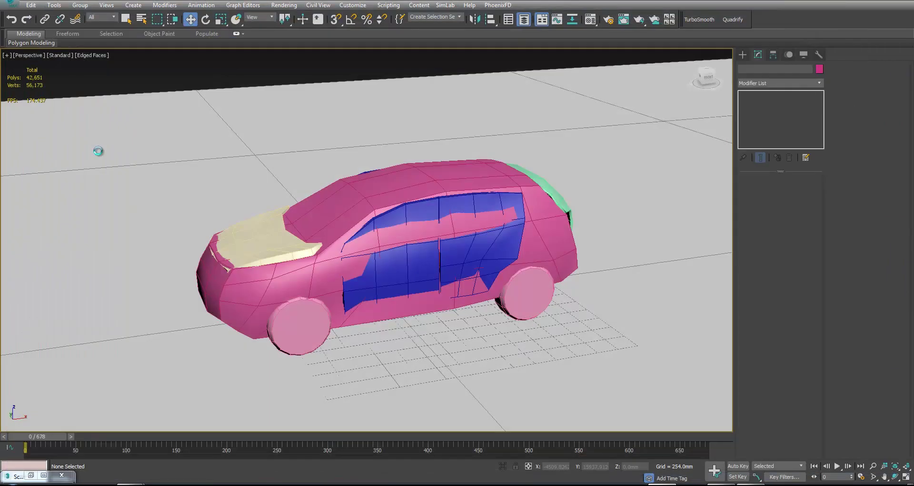
Show the MassFX Toolbar and place it in the upper part of the perspective viewport.
alt+middle_drag(472, 236, 406, 273)
mouse_move(417, 301)
alt+middle_down()
mouse_move(436, 305)
mouse_move(409, 304)
alt+middle_up()
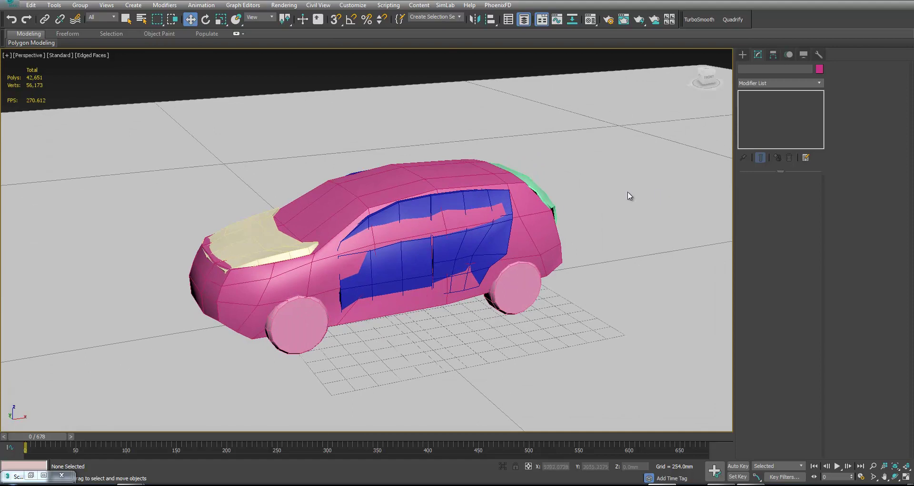
right_click(438, 24)
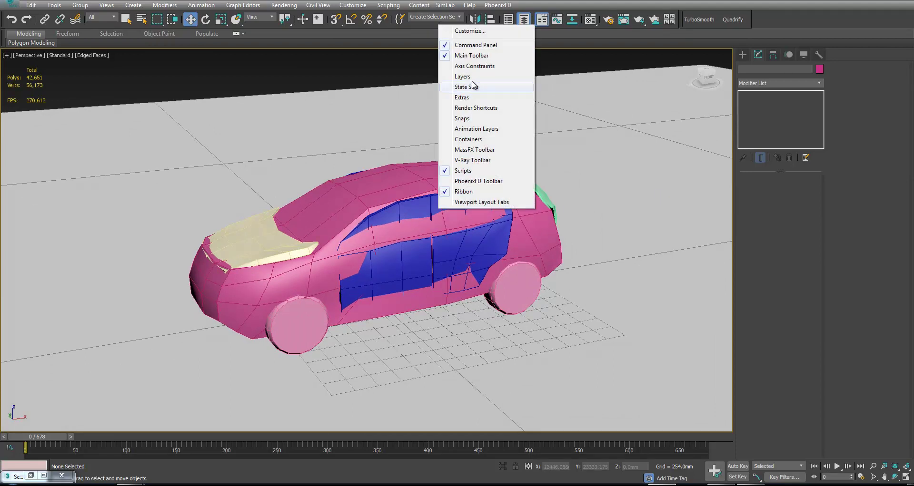
click(484, 150)
drag(227, 78, 224, 58)
alt+middle_drag(437, 209, 442, 210)
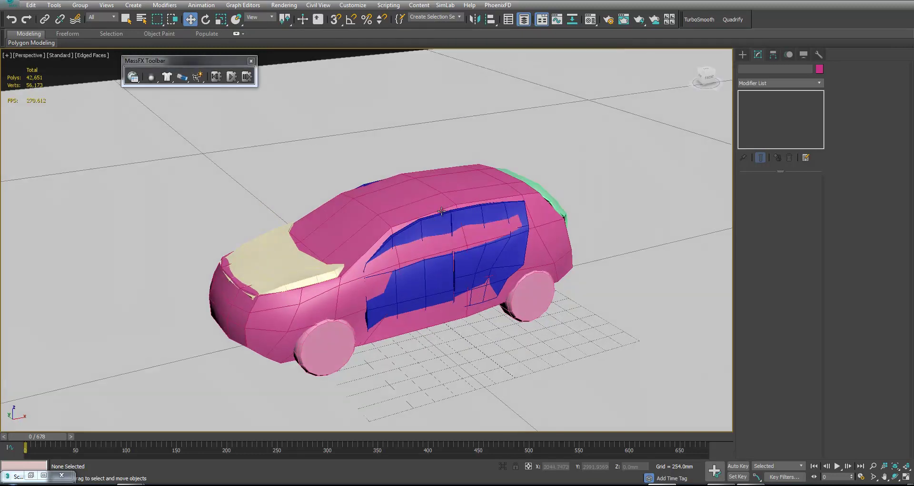
Check that the front door, the wheels and the car body are separate objects.
click(419, 271)
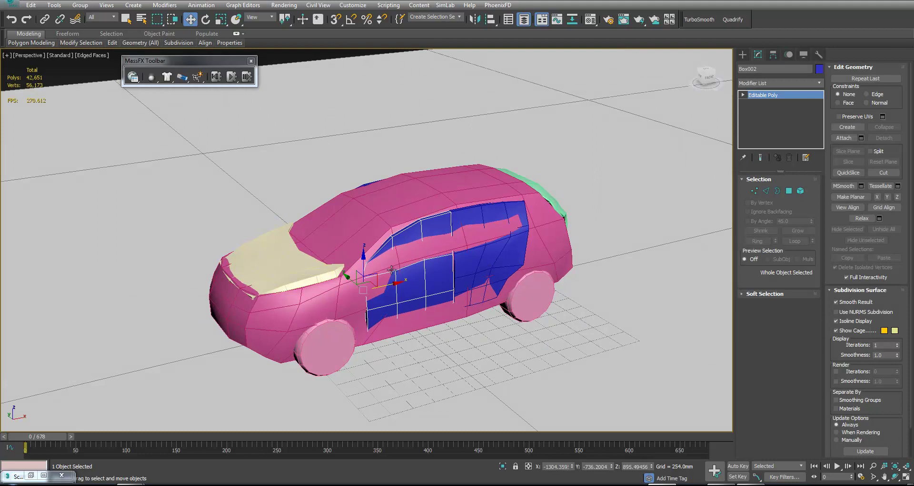
click(328, 349)
click(530, 301)
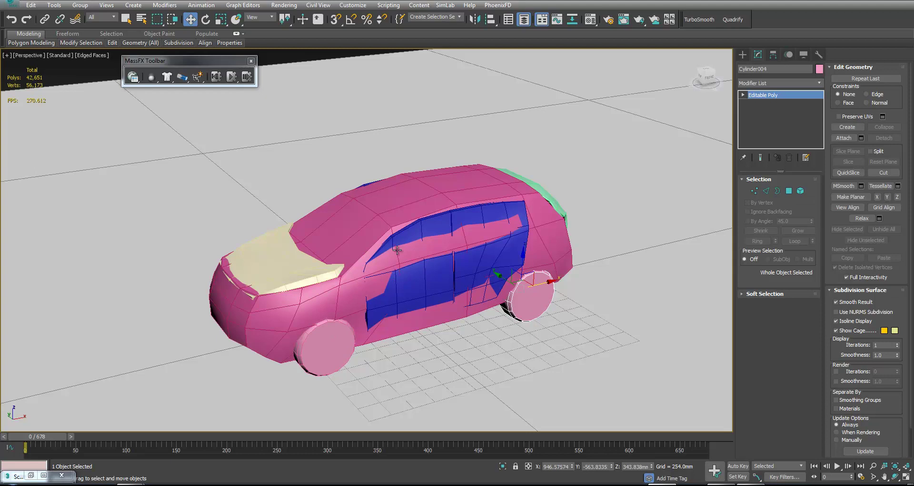
click(376, 208)
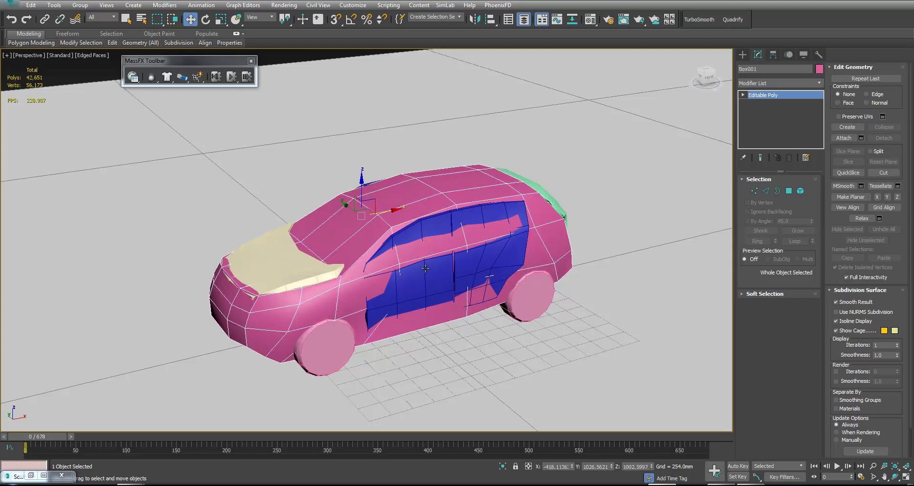
Select all the car parts in wireframe display and raise the whole car about 1770 mm above the ground.
key(F3)
click(466, 381)
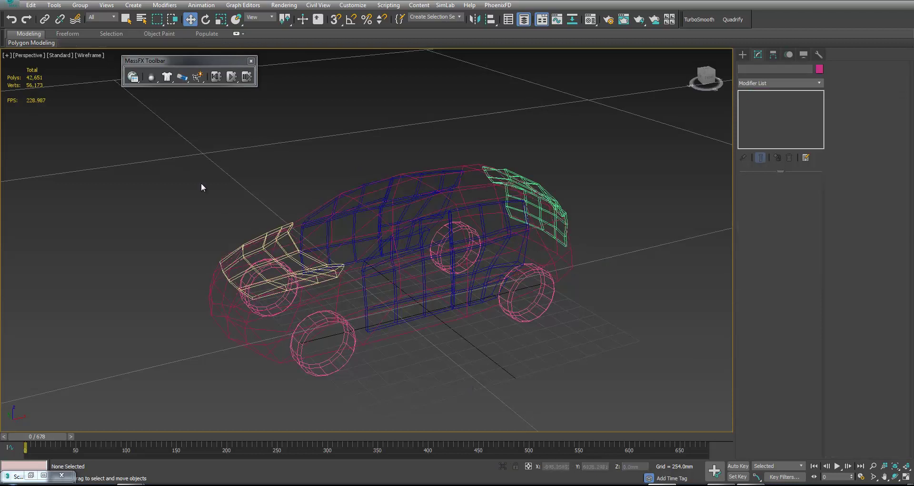
drag(421, 258, 584, 360)
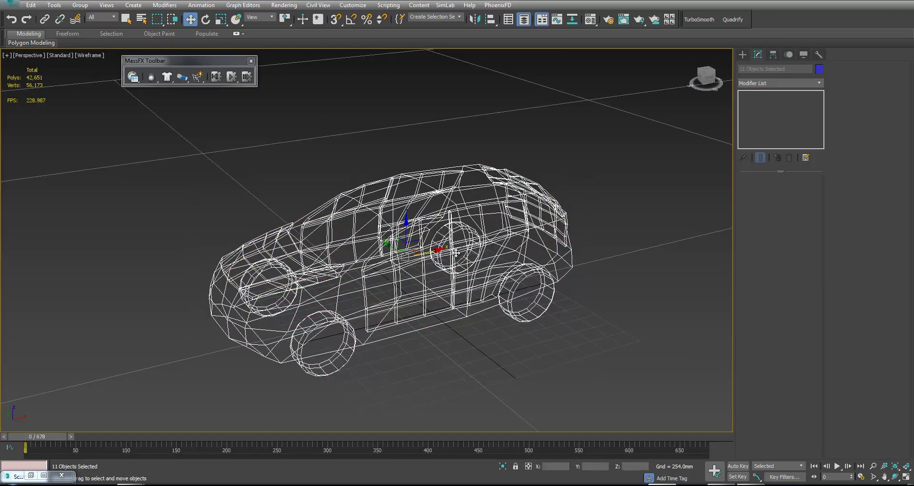
drag(409, 229, 418, 84)
click(441, 222)
alt+middle_drag(442, 224, 449, 261)
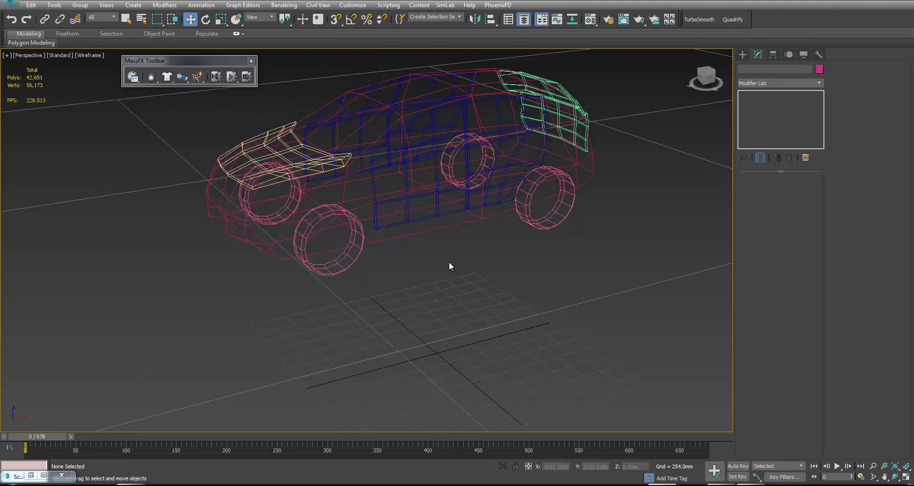
Create a box about 654 × 714 × 535 mm below the car in the front view.
key(F3)
click(742, 55)
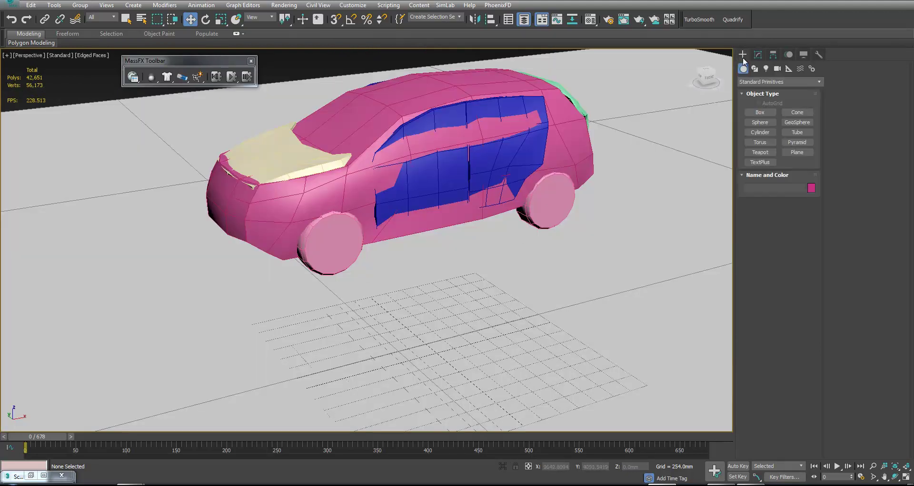
click(757, 114)
key(alt+w)
right_click(524, 169)
key(z)
scroll(546, 162, up, 5)
drag(557, 122, 579, 143)
click(579, 126)
right_click(808, 282)
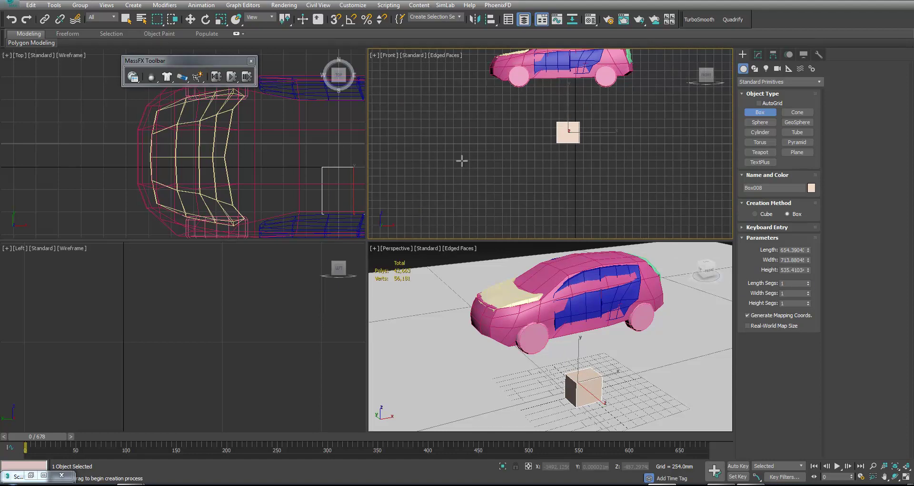
Move the new box about 107 mm in the negative Y direction in the top view.
key(w)
scroll(195, 150, down, 5)
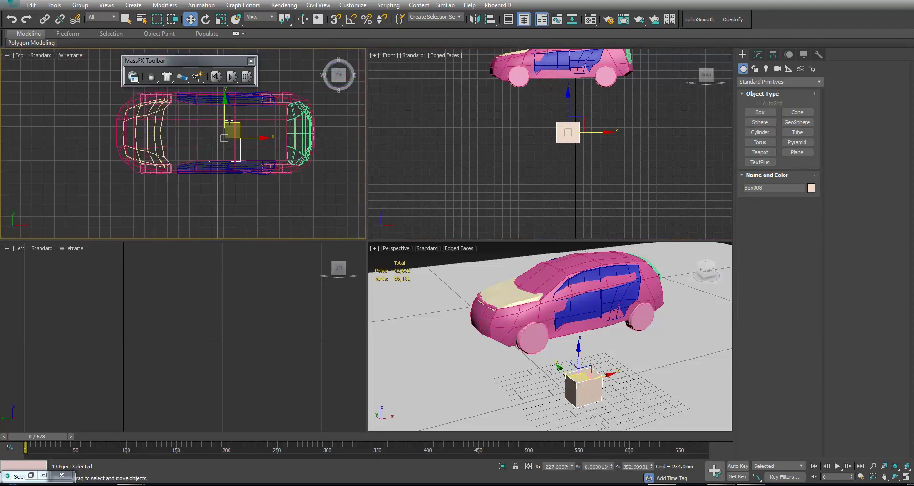
drag(225, 108, 238, 120)
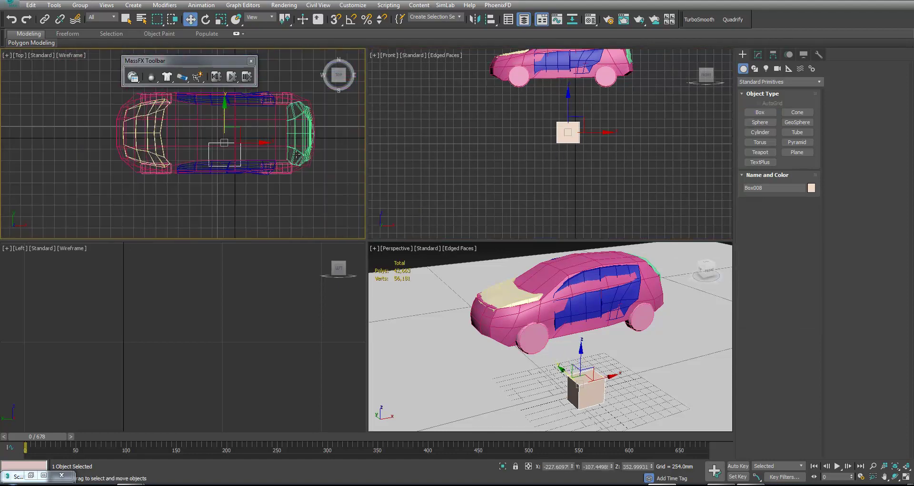
mouse_move(602, 341)
alt+middle_down()
mouse_move(645, 330)
mouse_move(609, 334)
alt+middle_up()
click(670, 293)
alt+middle_drag(669, 293, 655, 315)
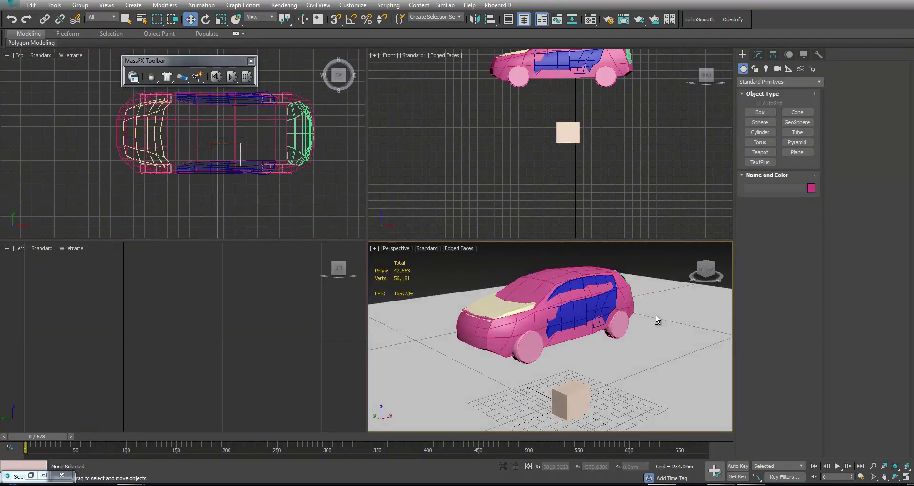
Create a MassFX hinge constraint for the blue front door Box002, applying a MassFX Rigid Body modifier to it.
key(alt+w)
alt+middle_drag(418, 361, 428, 368)
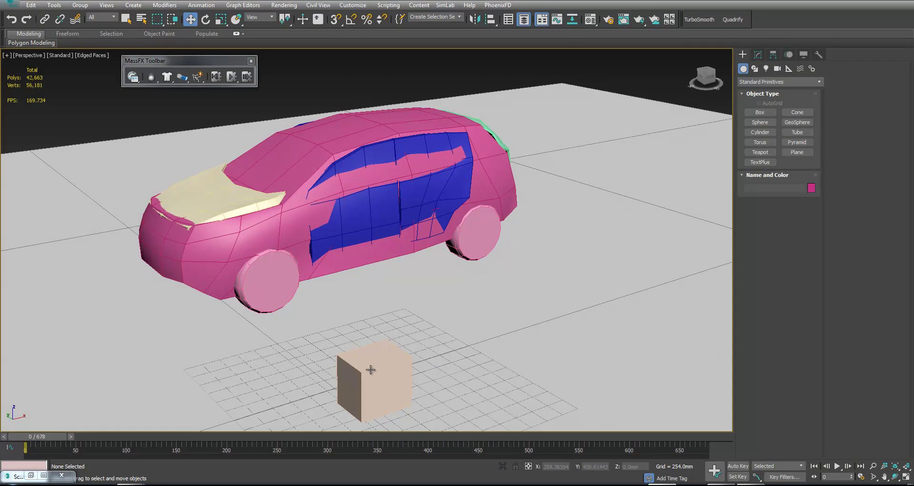
click(383, 217)
alt+middle_drag(383, 218, 388, 228)
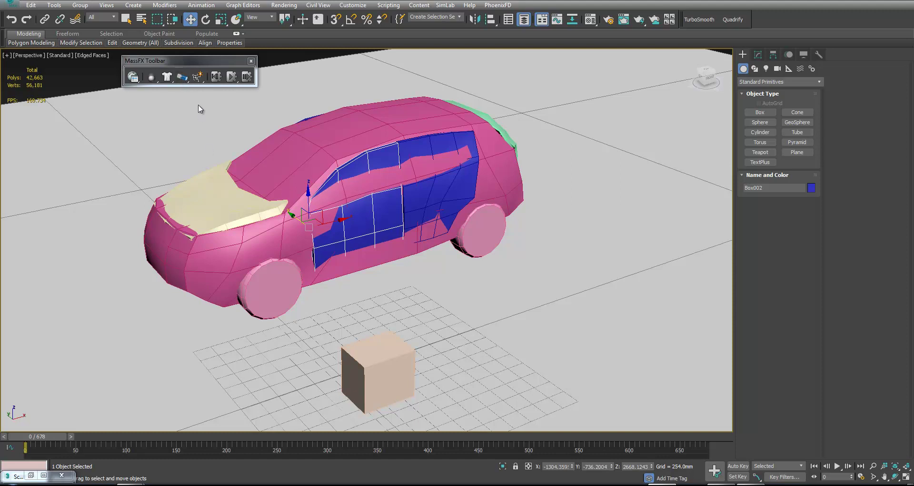
click(184, 79)
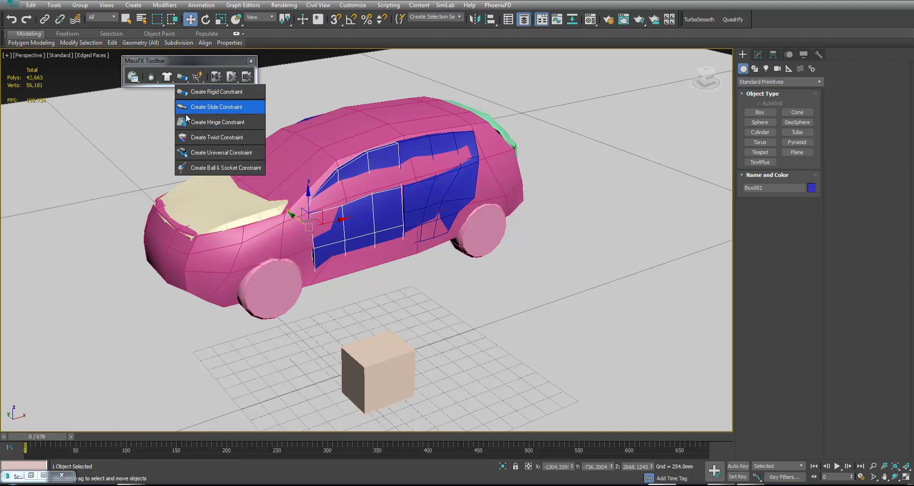
click(224, 122)
drag(458, 214, 537, 276)
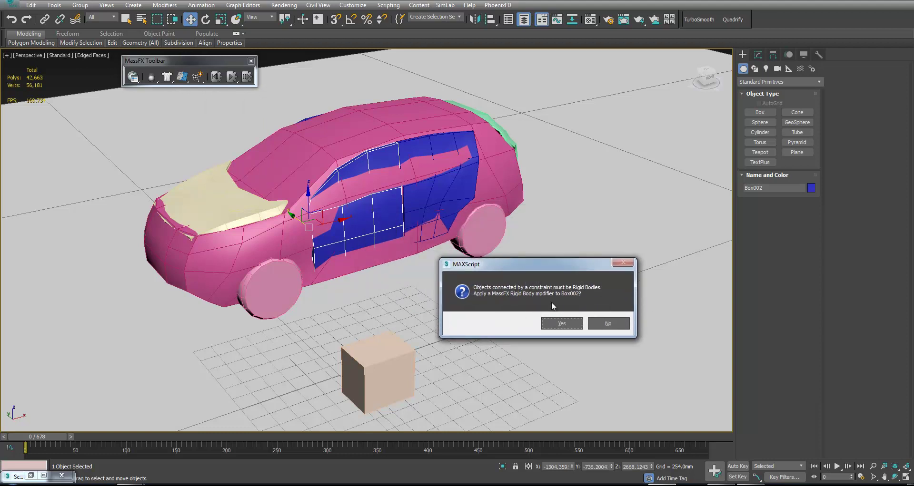
click(561, 323)
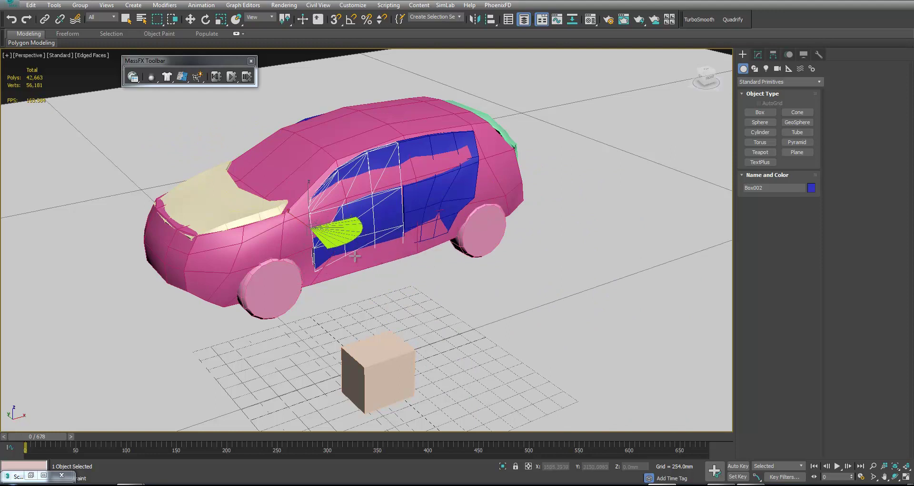
click(353, 250)
Set the hinge constraint's Swing Z angle limit to 45.
mouse_move(432, 246)
alt+middle_down()
mouse_move(434, 259)
mouse_move(415, 282)
mouse_move(381, 238)
mouse_move(370, 278)
alt+middle_up()
key(F3)
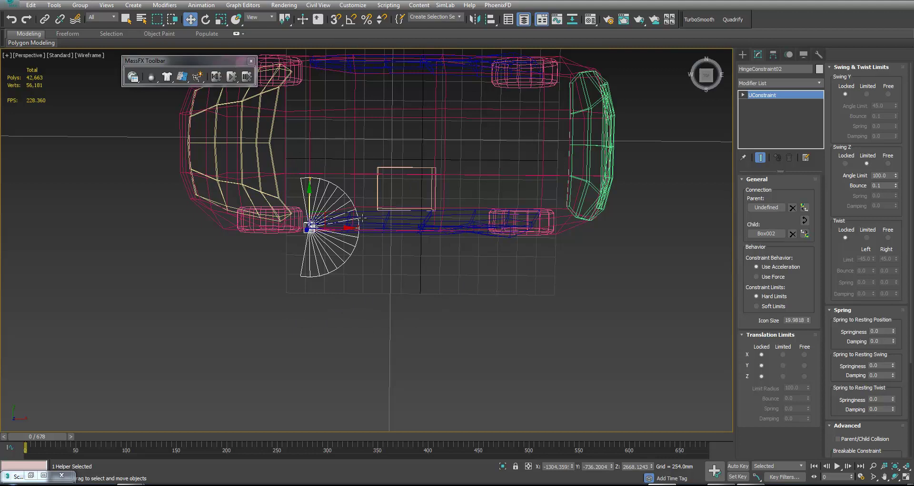
middle_drag(363, 219, 373, 233)
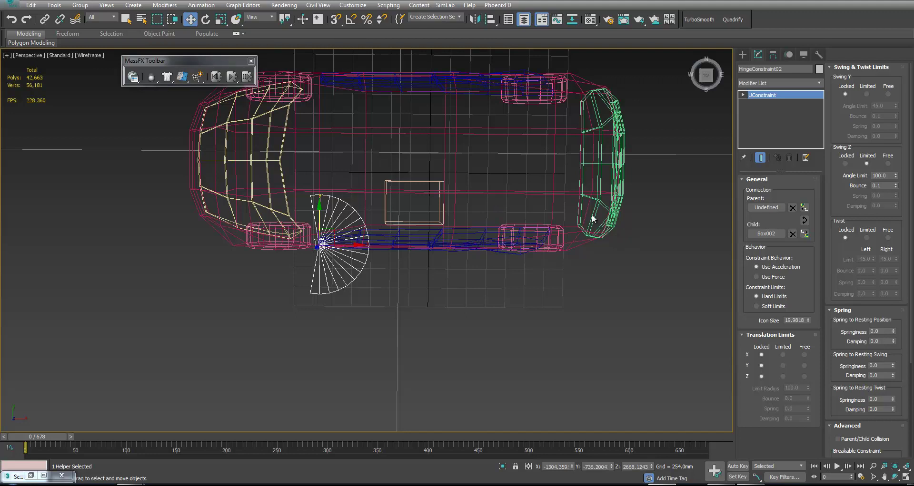
drag(896, 175, 898, 223)
double_click(880, 175)
key(Return)
Rotate the hinge constraint about -42 degrees around Z so its swing range points outward from the door.
middle_drag(349, 271, 376, 276)
key(e)
drag(369, 221, 399, 252)
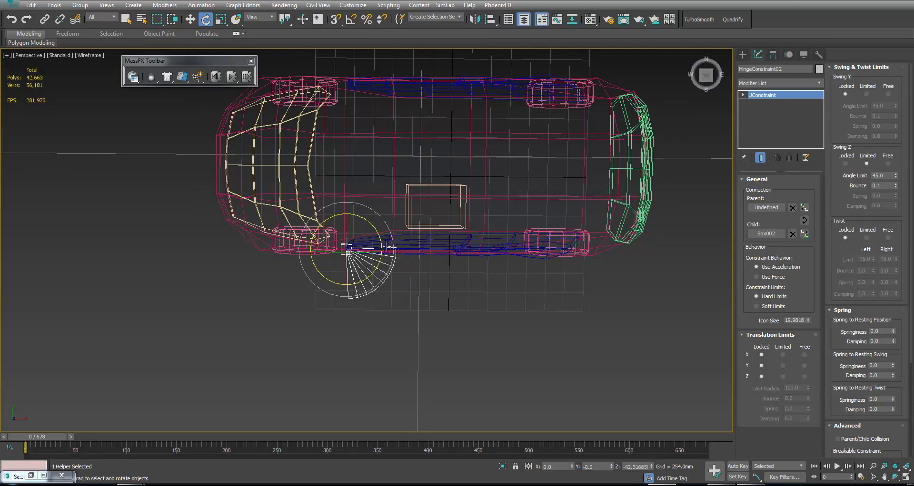
Assign the car body Box001 as the hinge constraint's parent, applying a rigid body modifier to it.
key(w)
mouse_move(396, 267)
middle_down()
mouse_move(399, 293)
mouse_move(416, 260)
mouse_move(406, 290)
mouse_move(414, 271)
mouse_move(414, 241)
middle_up()
key(F3)
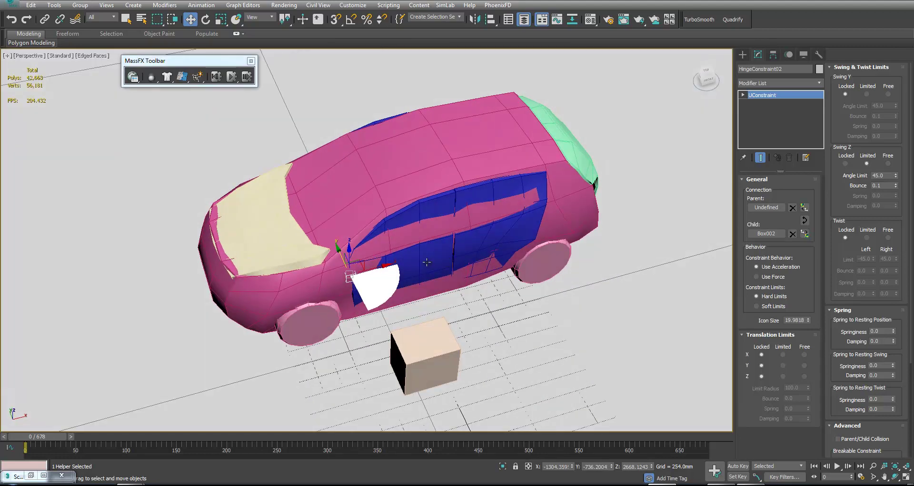
click(752, 234)
click(771, 211)
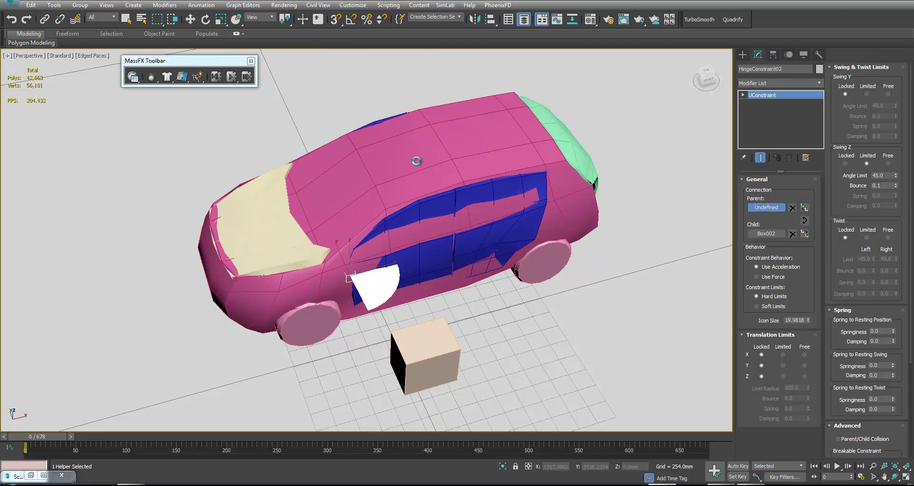
click(416, 161)
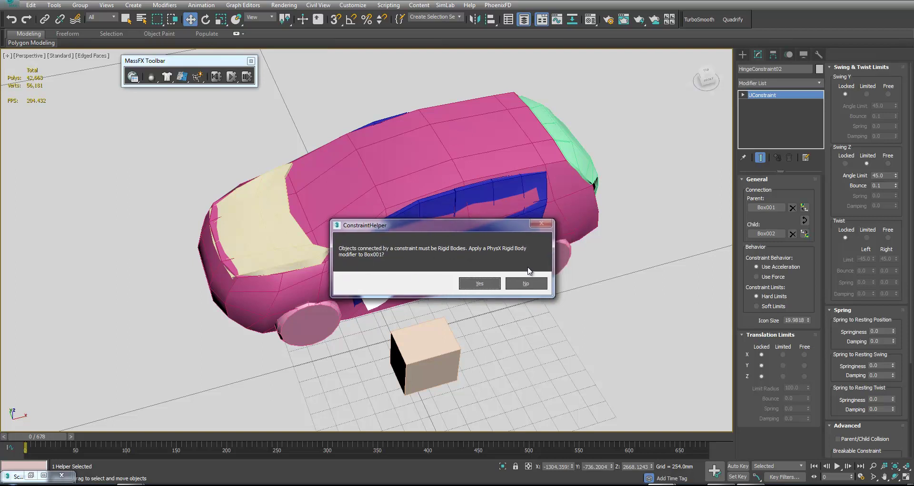
click(481, 284)
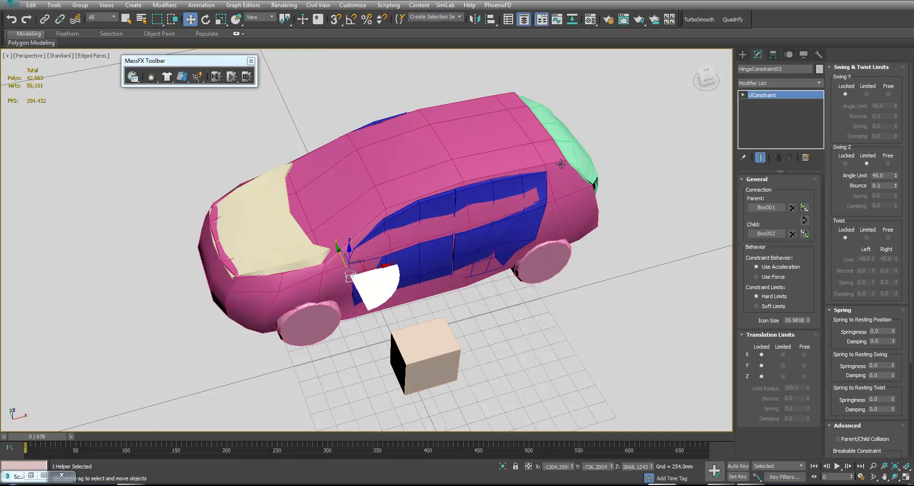
Examine the rigid body setups of the car body and front door, and the hinge's link to its parent.
right_click(616, 176)
click(627, 188)
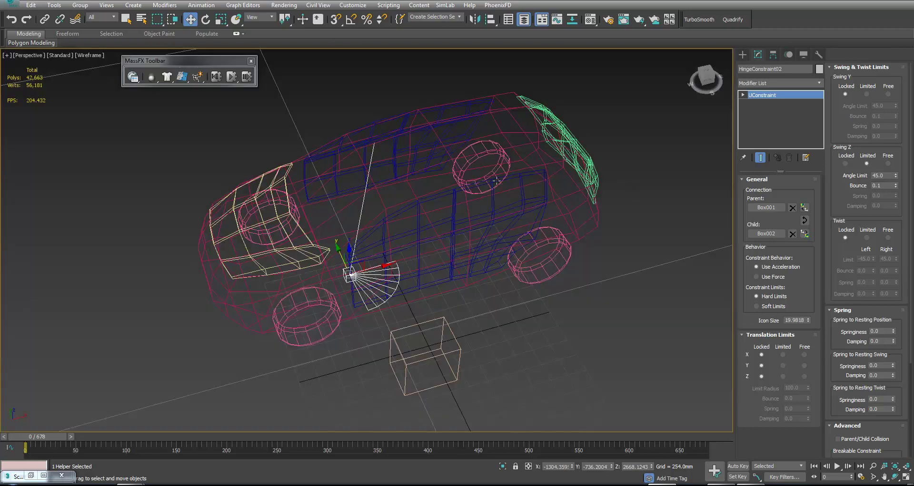
click(502, 165)
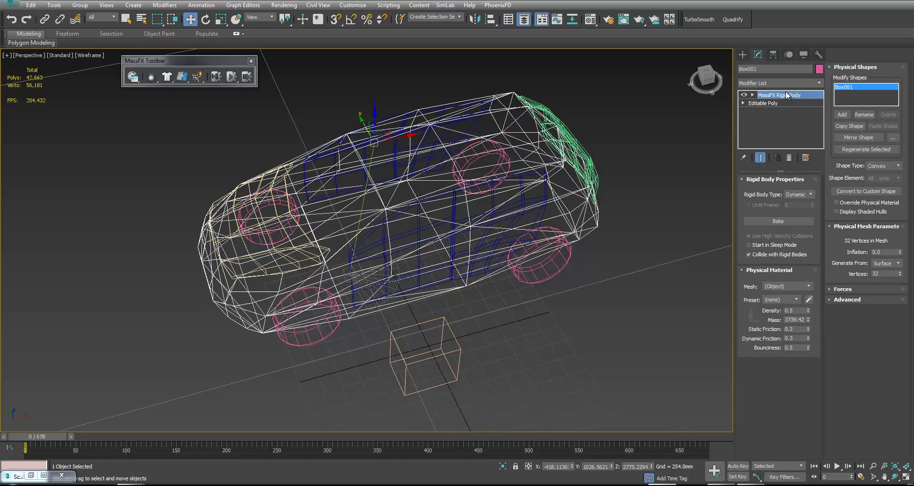
key(F3)
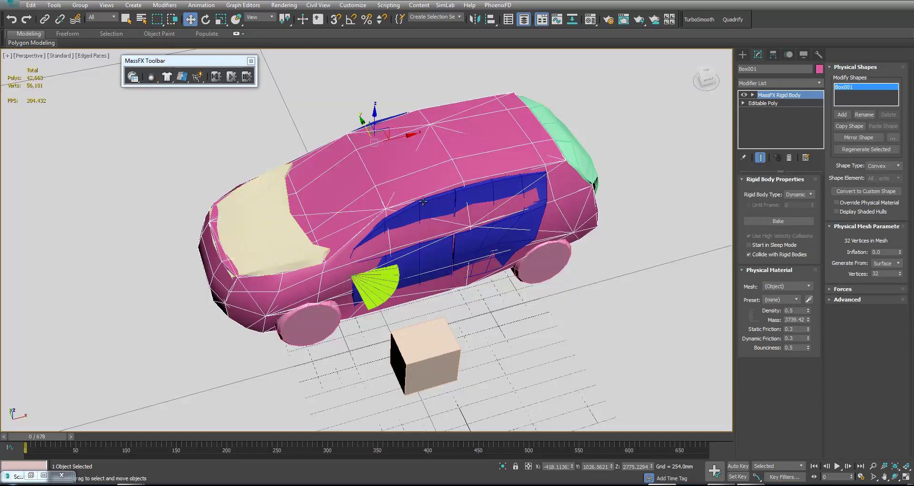
click(421, 257)
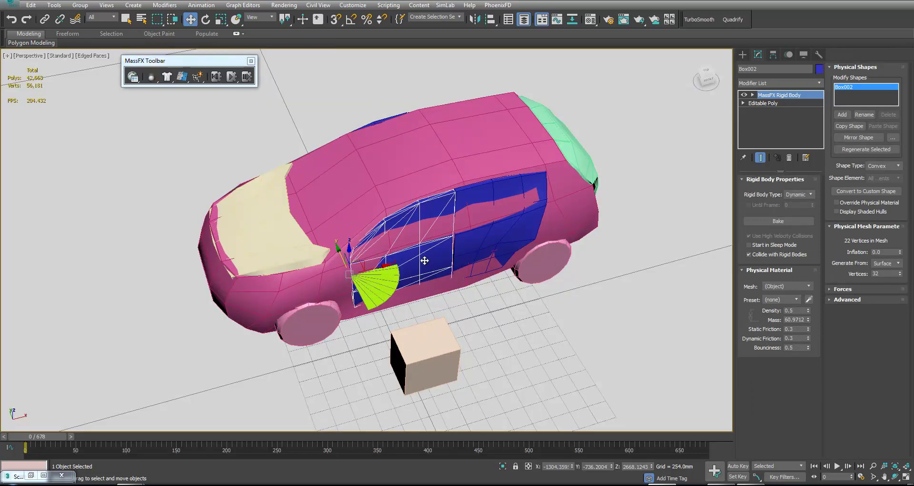
click(377, 281)
key(F3)
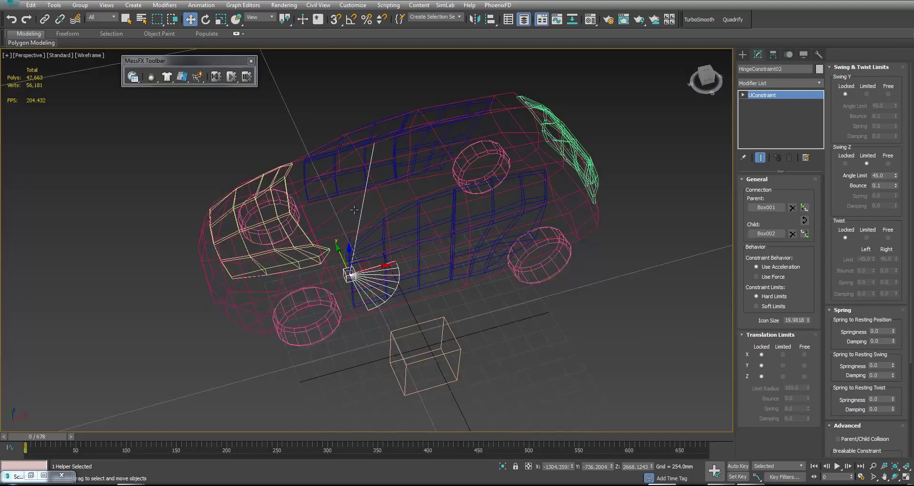
Remove the MassFX Rigid Body modifier from the car body Box001.
alt+middle_drag(411, 181, 284, 236)
alt+middle_drag(218, 233, 465, 327)
click(440, 295)
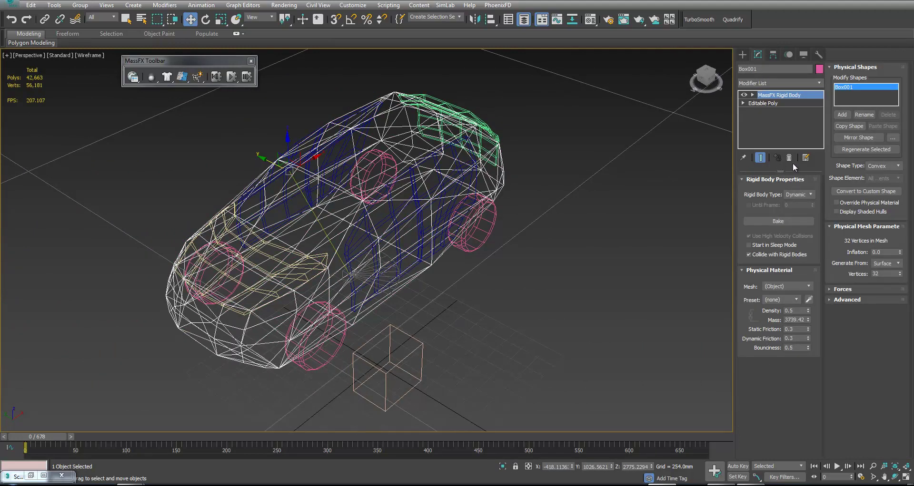
click(789, 157)
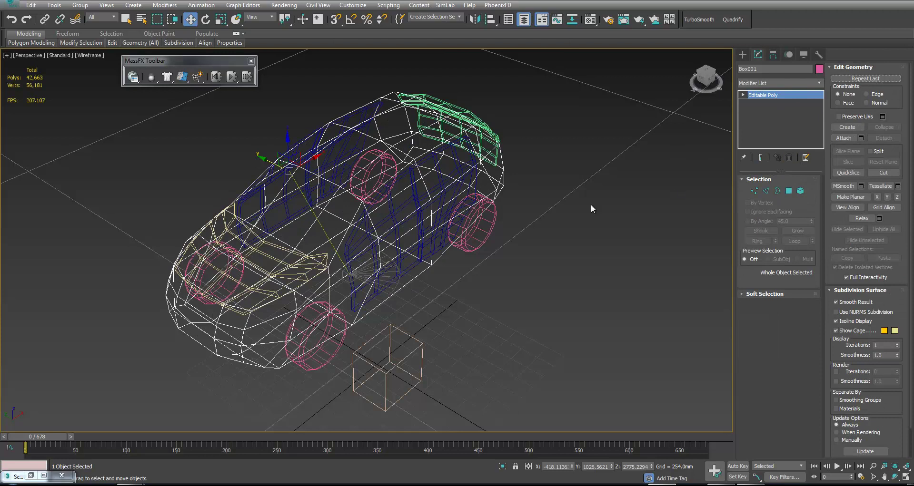
Center the pivot of the car body Box001 to the object.
click(410, 292)
click(403, 239)
alt+middle_drag(474, 250, 461, 264)
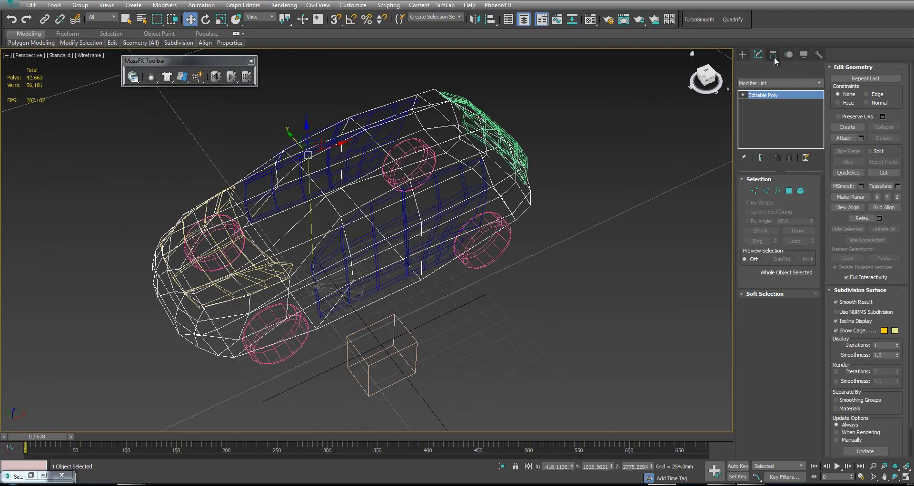
click(773, 54)
click(779, 120)
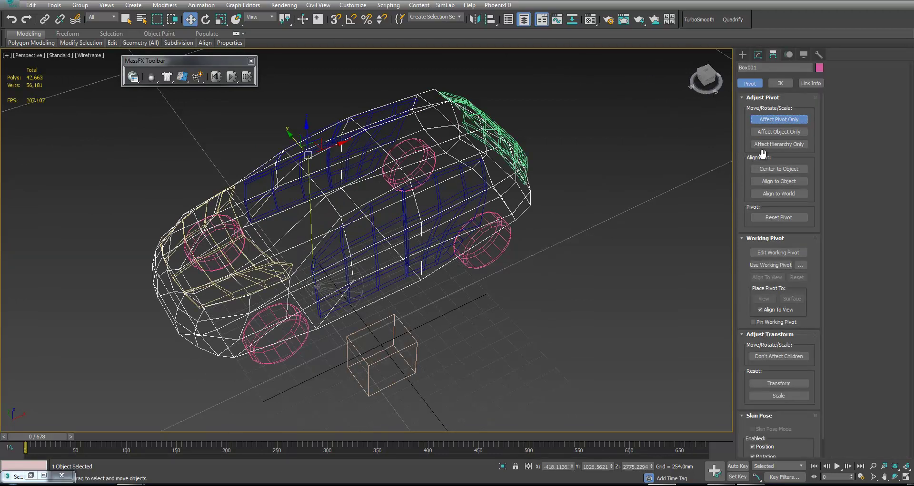
alt+middle_drag(469, 247, 477, 261)
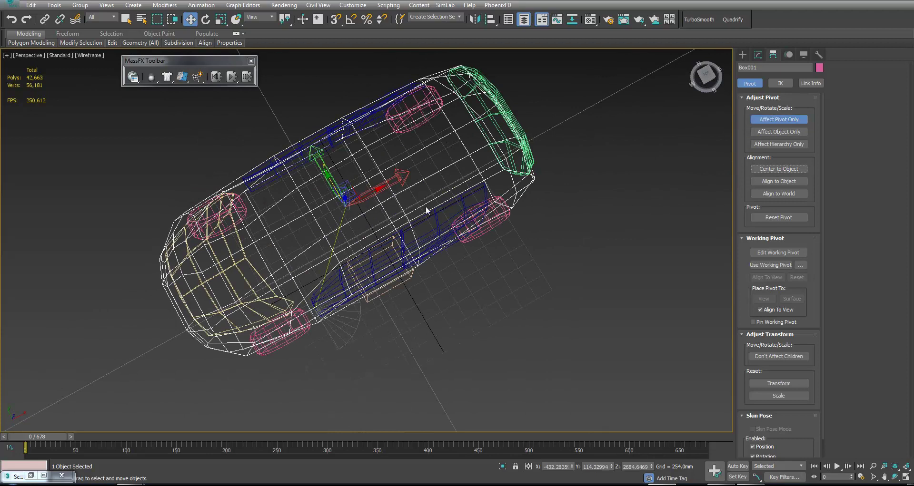
alt+middle_drag(308, 310, 180, 278)
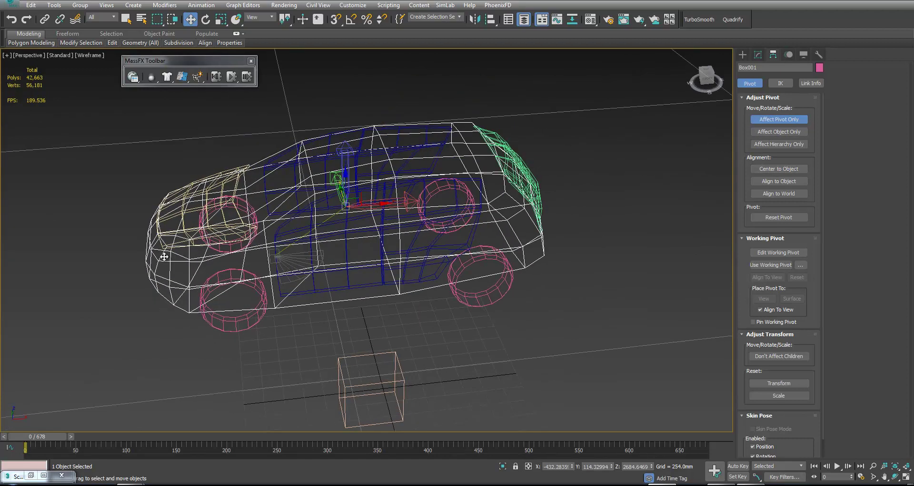
Center the pivots of all four wheels to their objects and leave pivot editing.
alt+middle_drag(621, 245, 589, 257)
drag(423, 294, 509, 272)
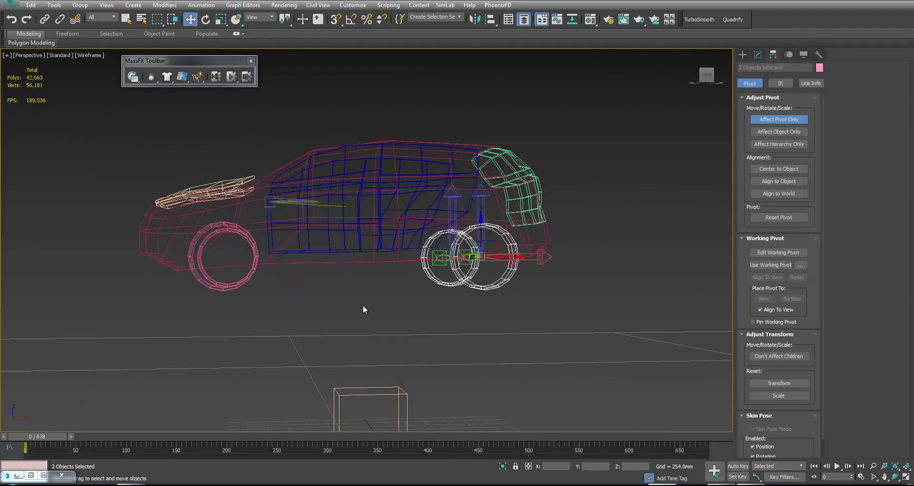
ctrl+drag(204, 295, 204, 293)
alt+middle_drag(205, 293, 328, 305)
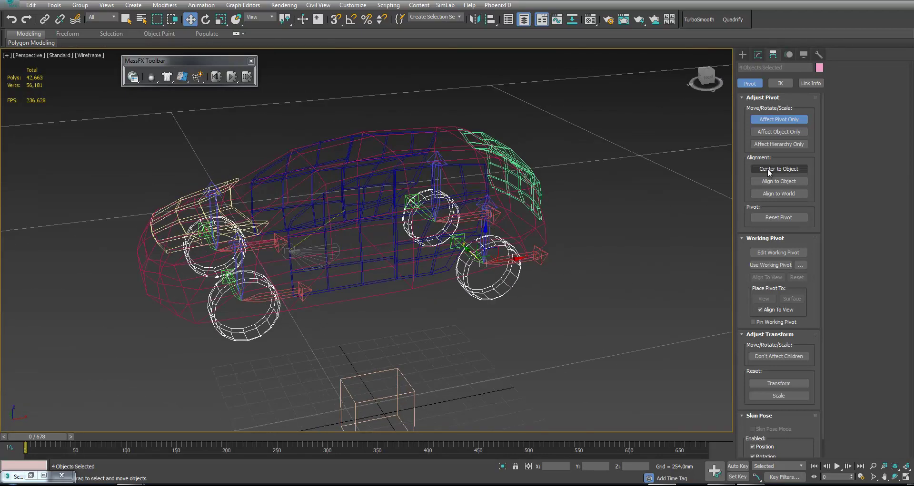
click(777, 170)
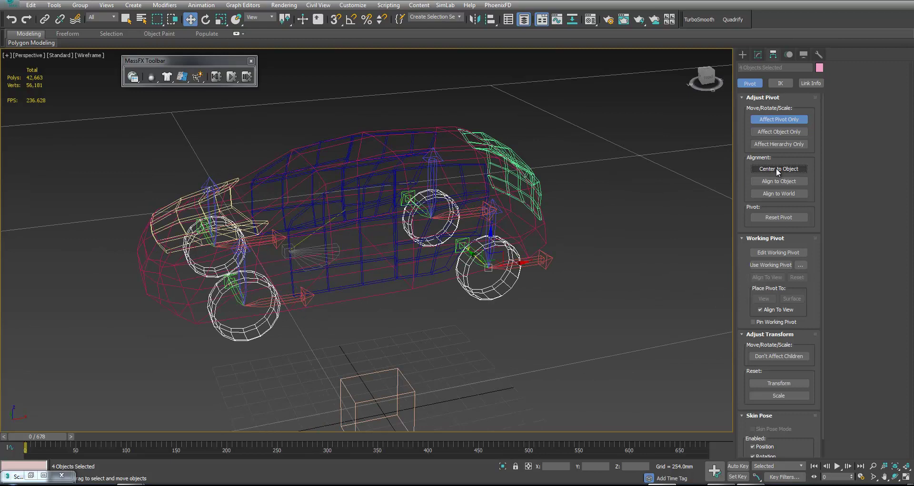
click(773, 120)
click(595, 229)
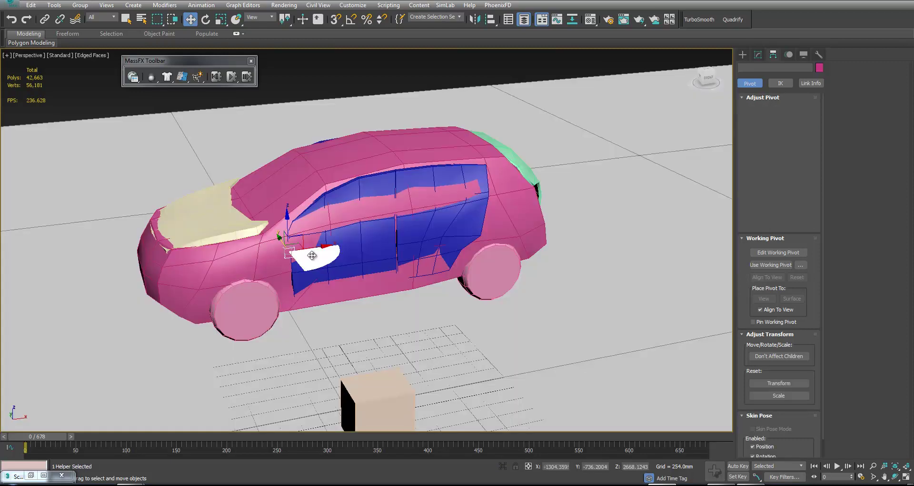
Reassign the car body Box001 as parent of the front door's hinge constraint, giving the body a MassFX Rigid Body modifier.
drag(311, 255, 311, 255)
click(759, 56)
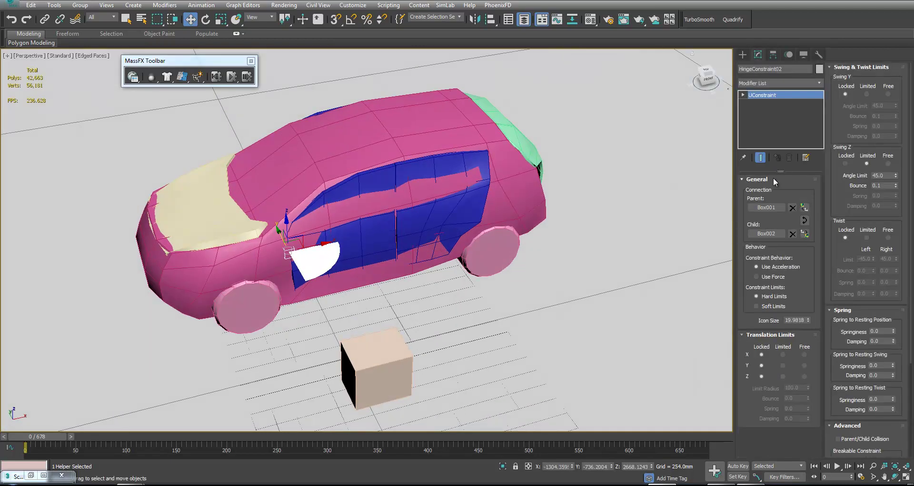
click(772, 208)
click(360, 130)
click(485, 274)
key(F3)
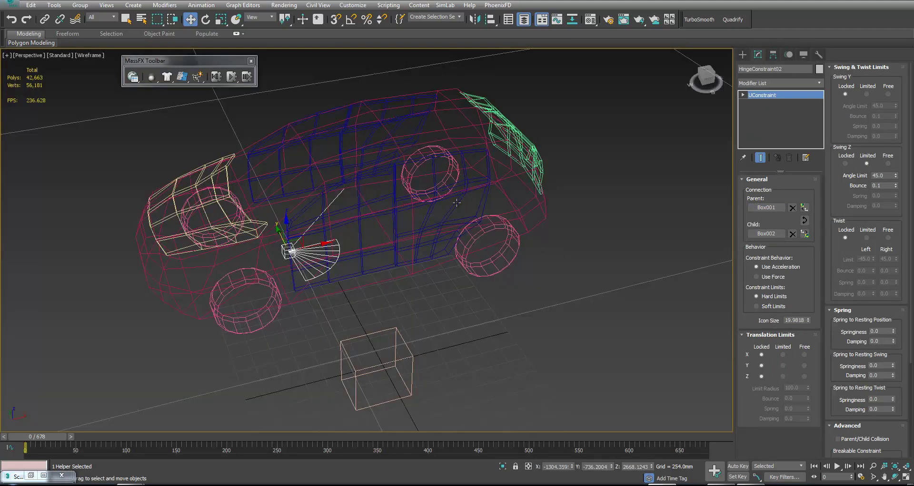
key(F3)
click(451, 134)
key(F3)
key(F3)
alt+middle_drag(553, 223, 495, 253)
scroll(477, 248, up, 3)
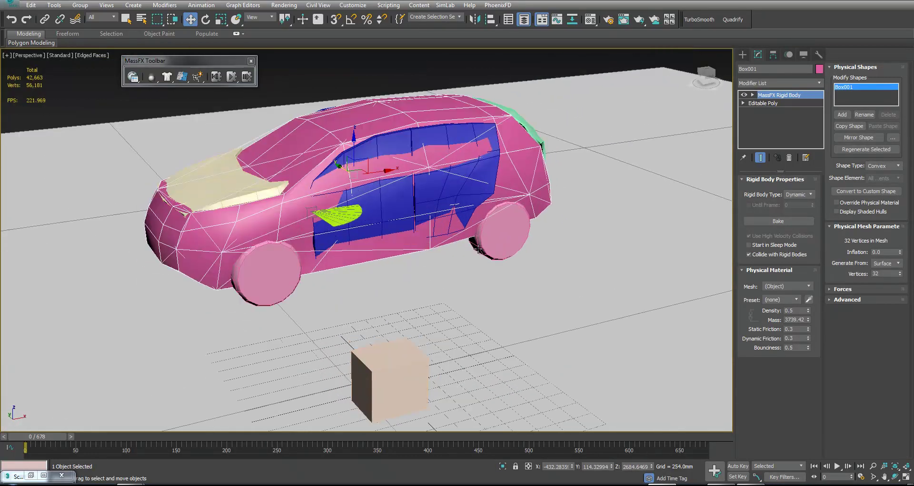
Open the MassFX Tools and test the simulation without animation.
click(139, 79)
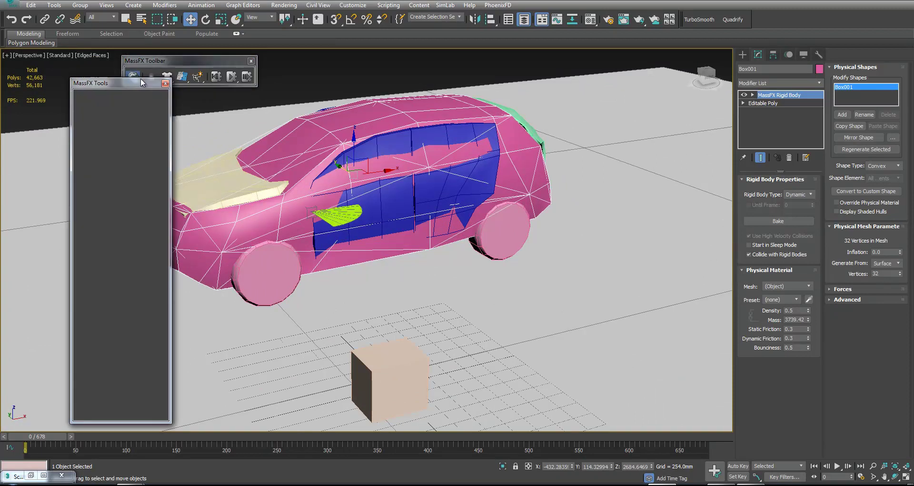
drag(130, 84, 64, 78)
click(47, 89)
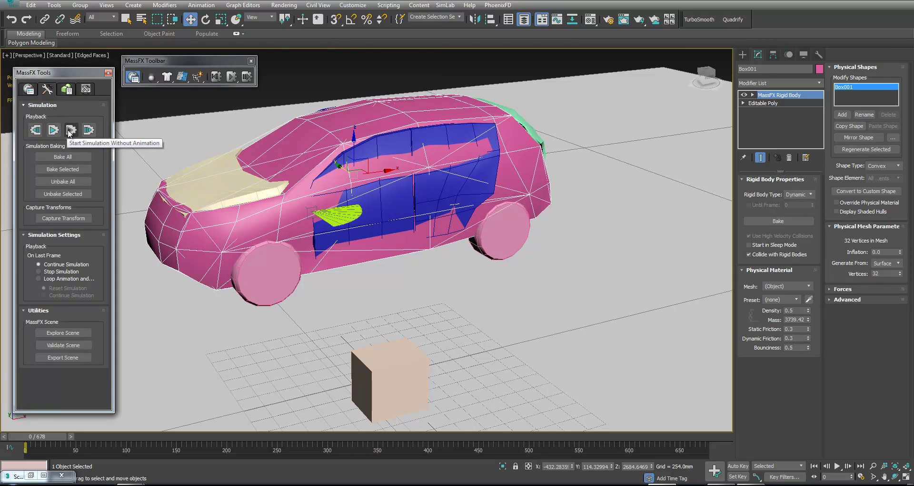
click(71, 132)
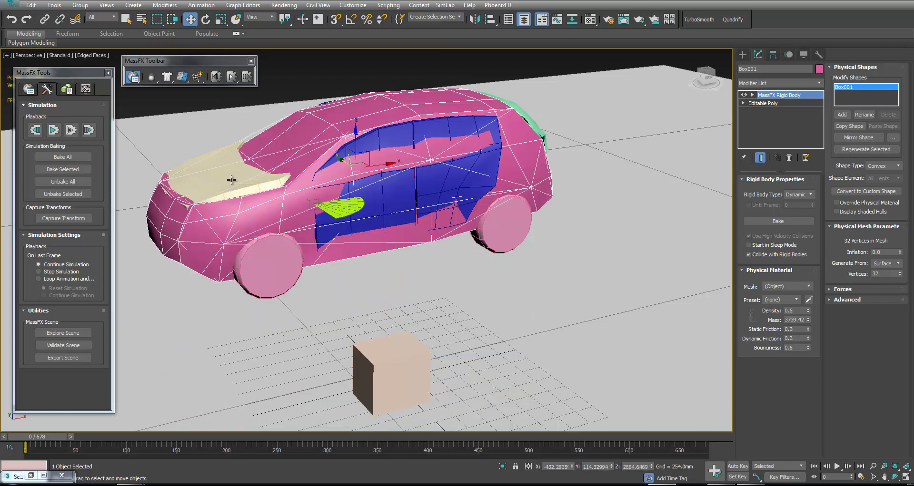
Make the box Box008 below the car a MassFX rigid body of type Static.
click(409, 329)
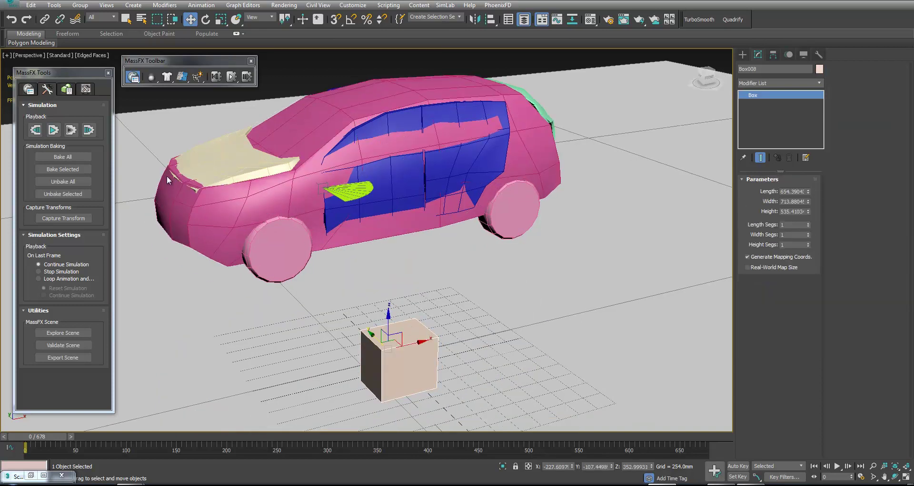
click(151, 79)
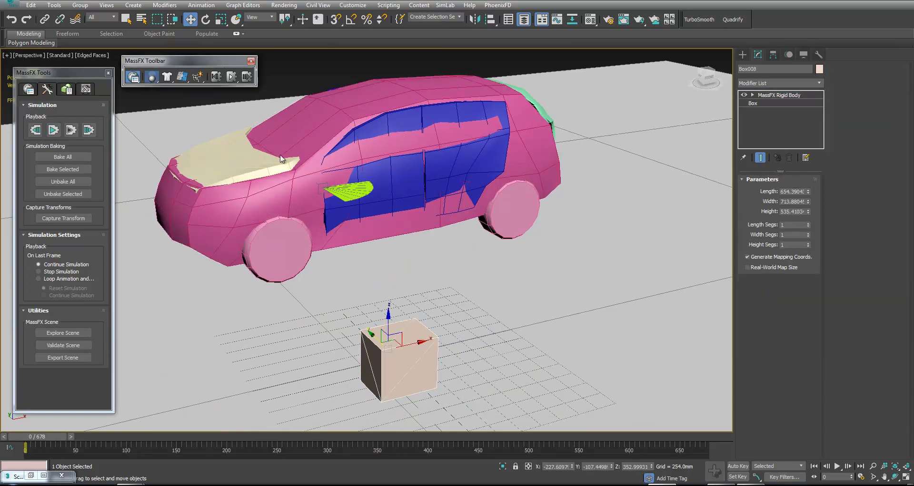
click(811, 194)
click(807, 216)
middle_drag(666, 216, 669, 206)
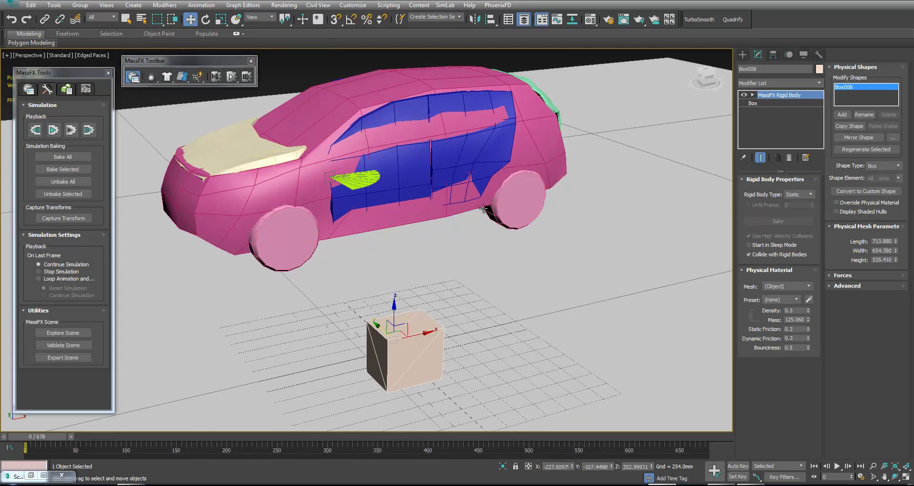
Test the car falling onto the static box without animation and undo the simulated motion.
click(540, 85)
scroll(465, 215, down, 3)
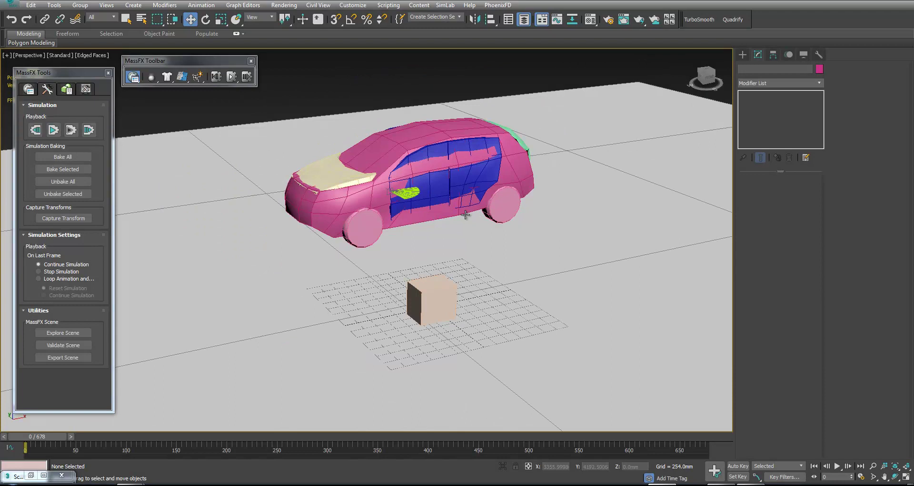
click(71, 131)
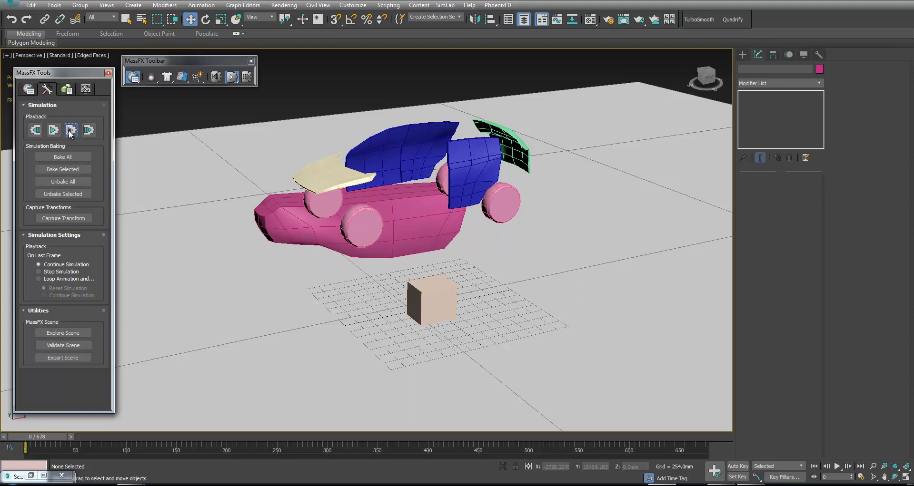
key(ctrl+z)
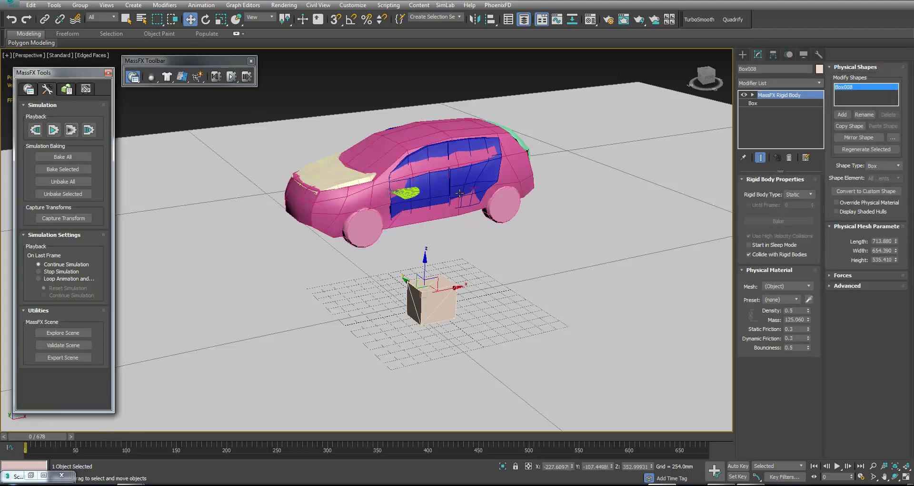
Create a hinge constraint for the rear door Box003, applying a rigid body modifier to the door.
click(468, 177)
alt+middle_drag(483, 239, 455, 288)
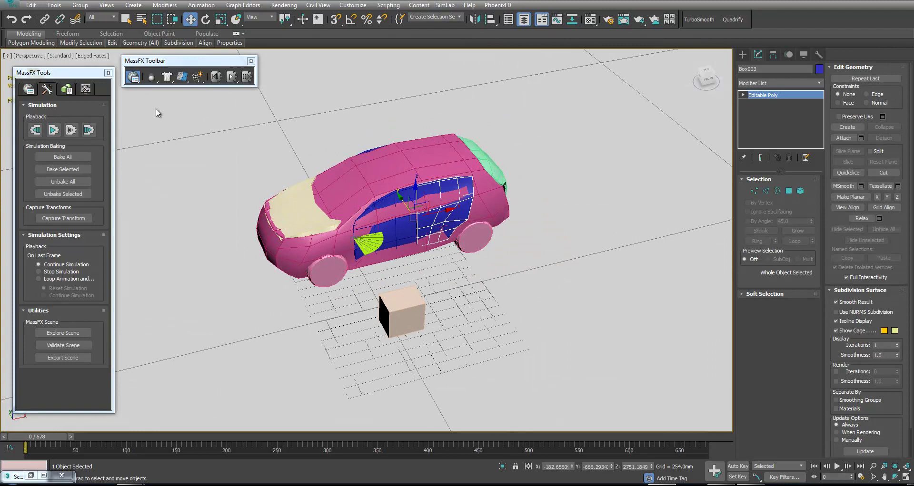
click(180, 79)
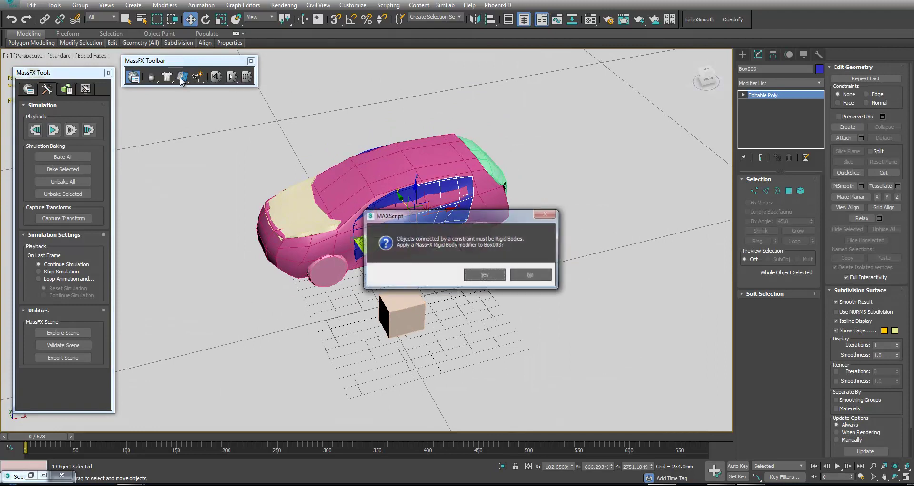
click(484, 275)
click(443, 238)
Set the Swing Z angle limit of the rear door's hinge constraint to 45.
alt+middle_drag(450, 242, 445, 283)
scroll(447, 270, up, 3)
key(F3)
alt+middle_drag(448, 226, 542, 226)
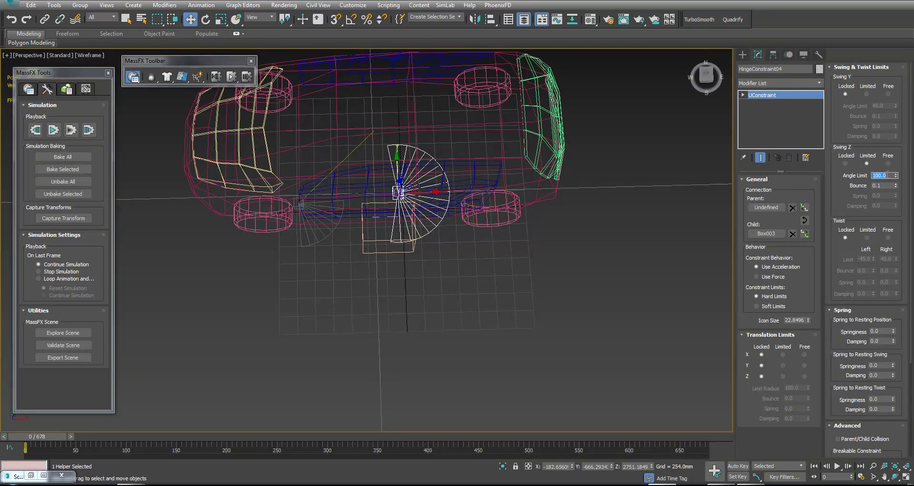
text(45)
key(Return)
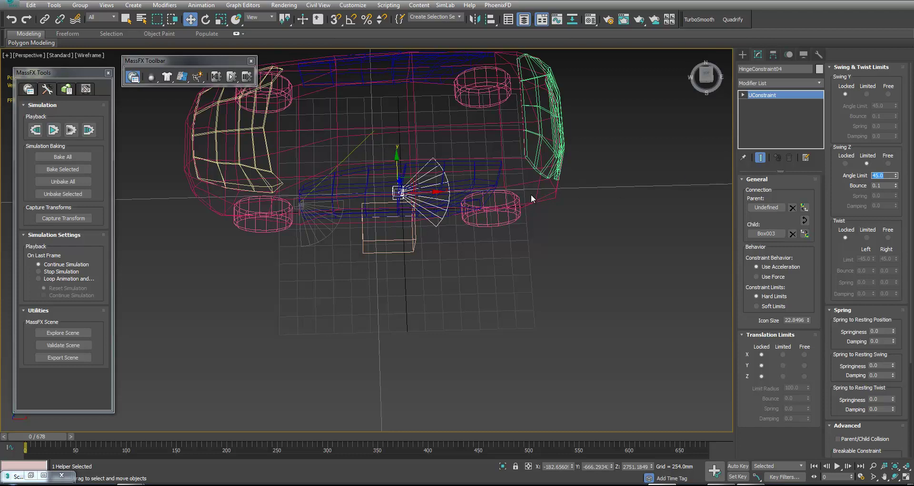
Rotate the rear door's hinge constraint about -44 degrees around Z so its swing range points outward.
alt+middle_drag(495, 201, 413, 285)
key(e)
drag(410, 281, 371, 301)
alt+middle_drag(370, 301, 397, 298)
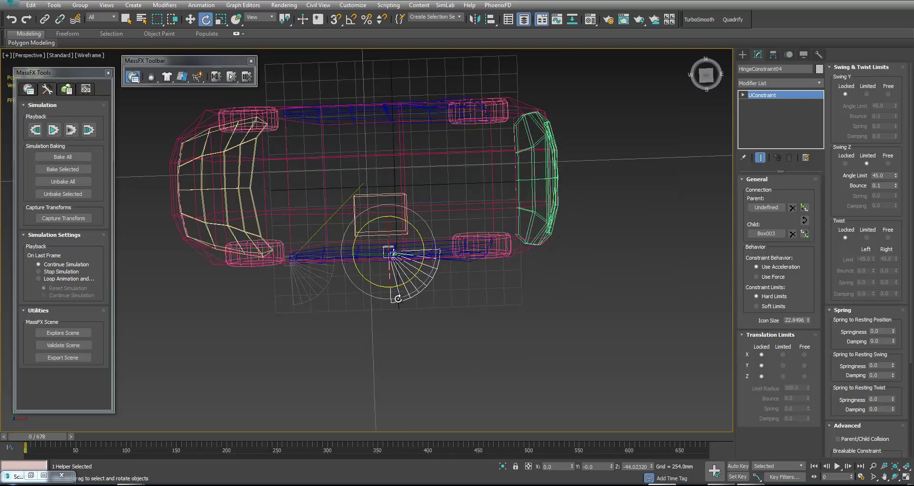
Assign the car body Box001 as the parent of the rear door's hinge constraint.
click(769, 208)
click(492, 185)
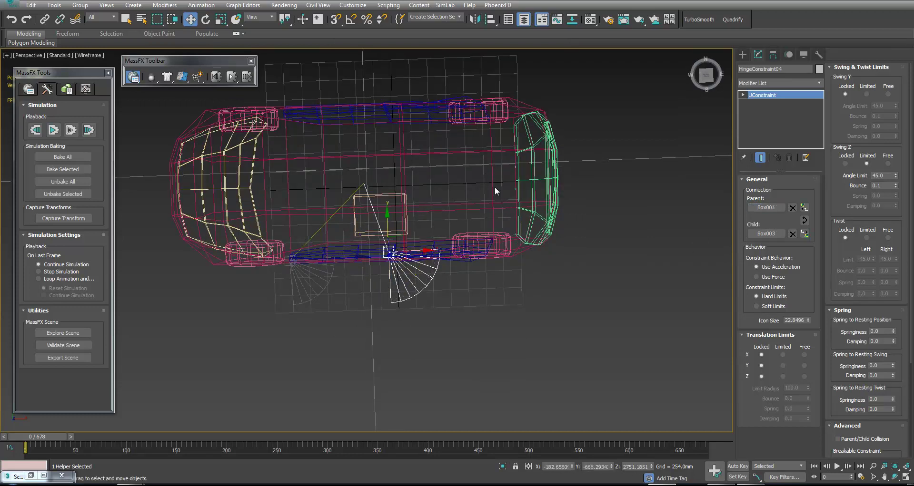
alt+middle_drag(473, 220, 397, 238)
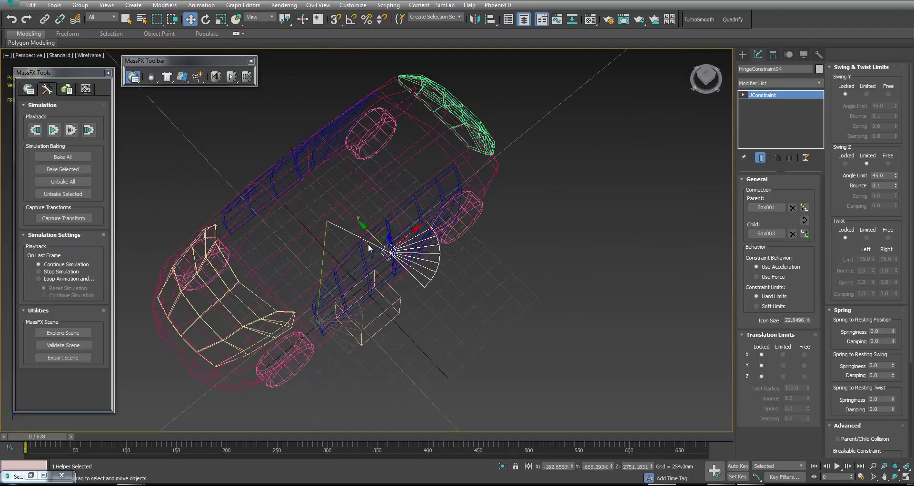
alt+middle_drag(332, 224, 357, 208)
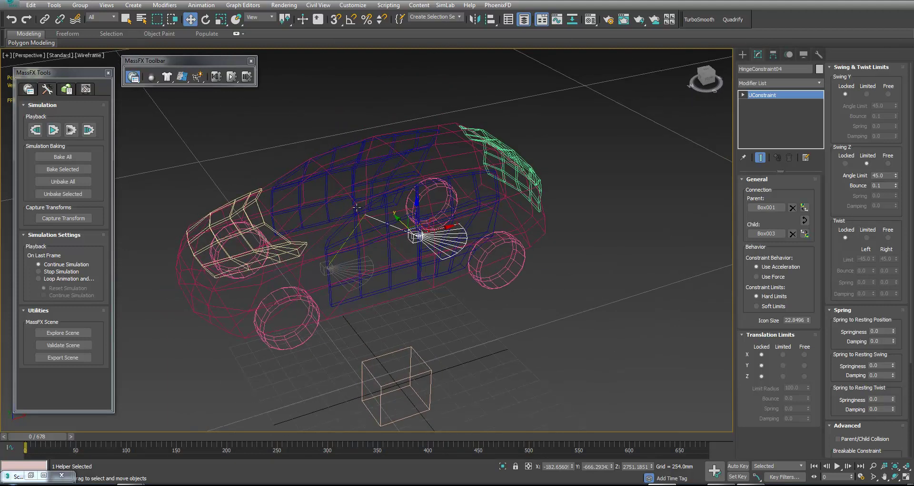
Return to the shaded view and test the simulation with both door hinges in place.
click(592, 224)
key(F3)
middle_drag(534, 222, 547, 187)
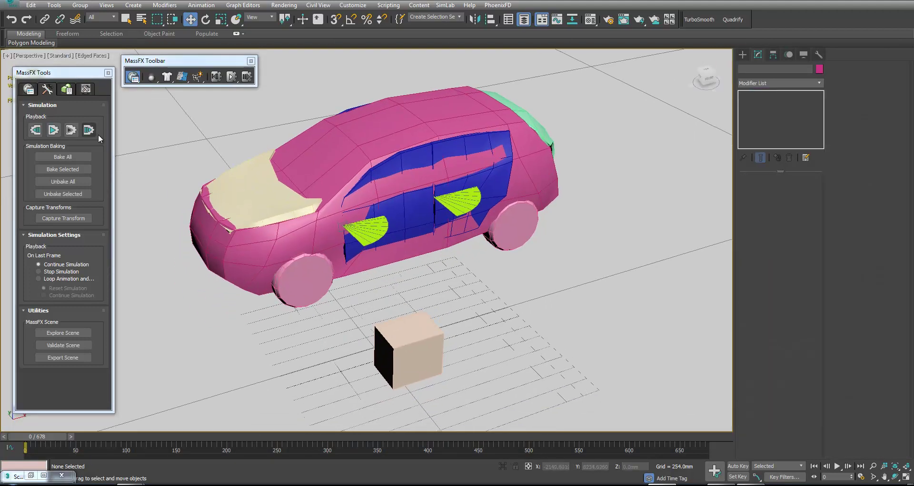
click(71, 132)
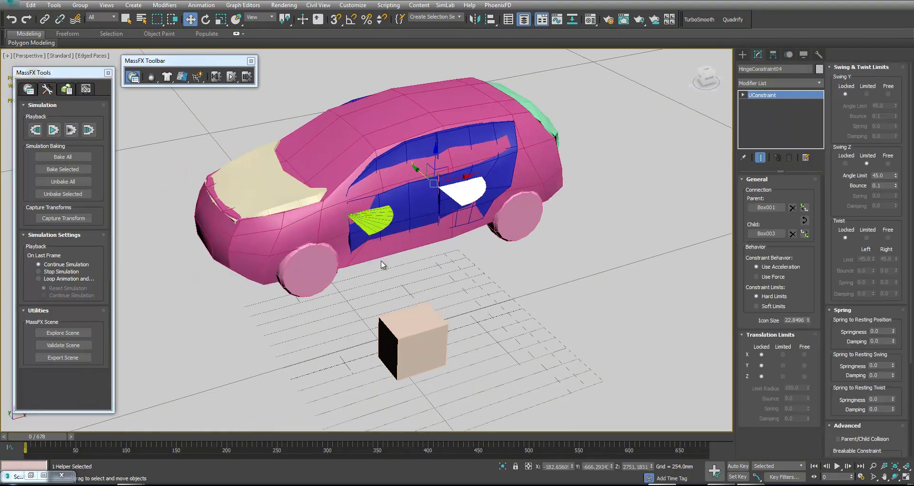
Move the static box Box008 below the car along Y to about 815.6 mm.
alt+middle_drag(382, 263, 439, 251)
click(409, 368)
alt+middle_drag(409, 368, 527, 260)
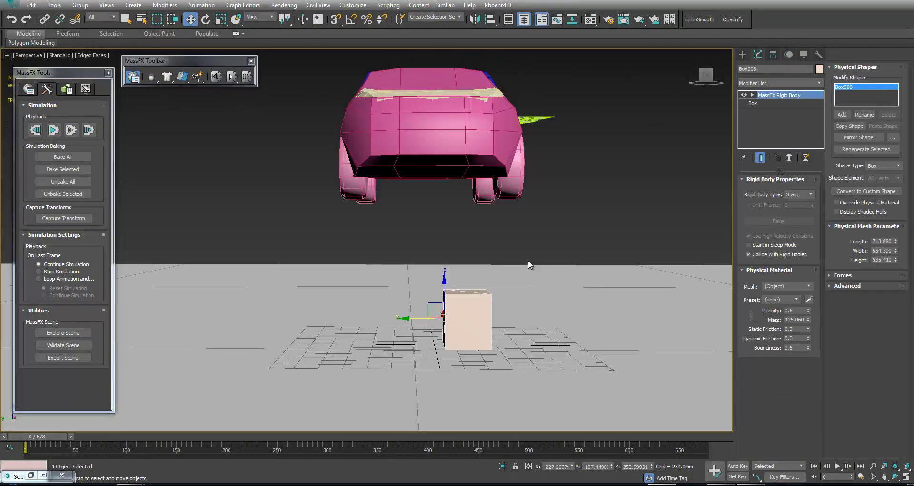
drag(420, 320, 341, 319)
alt+middle_drag(566, 290, 492, 323)
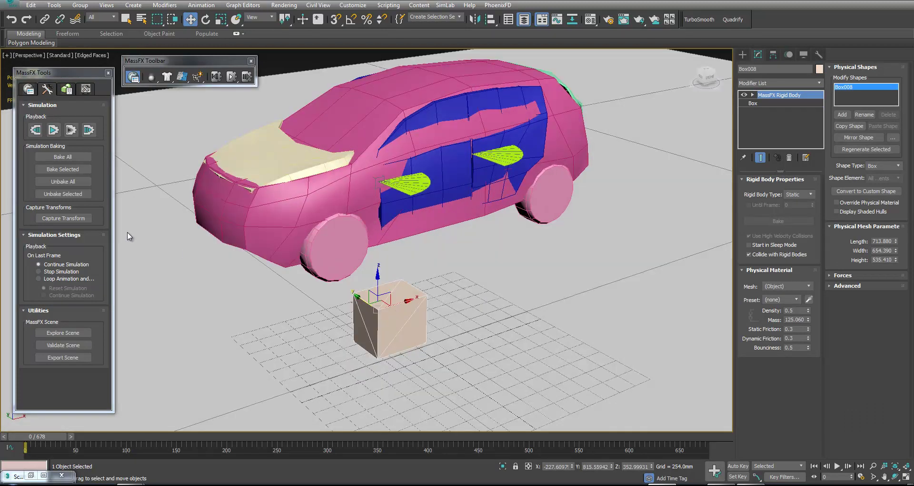
Test the simulation with the moved box, stop it and undo the box's move.
scroll(153, 146, down, 3)
click(70, 130)
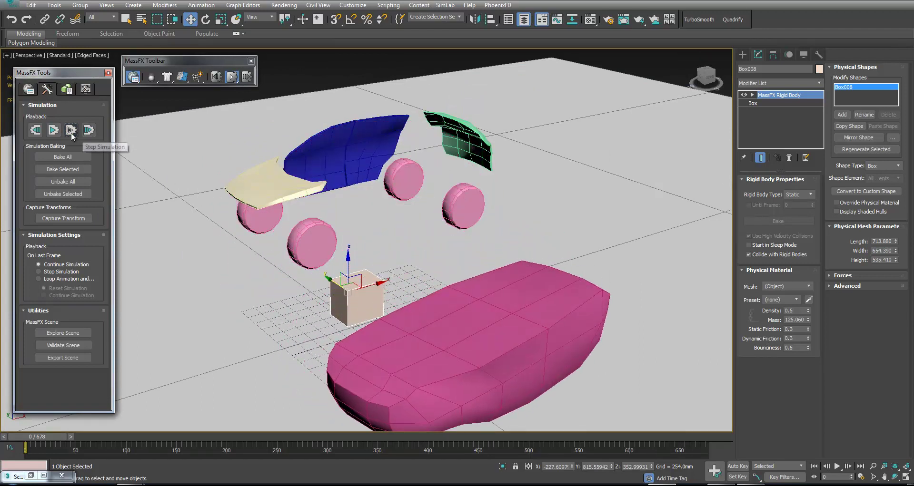
click(71, 133)
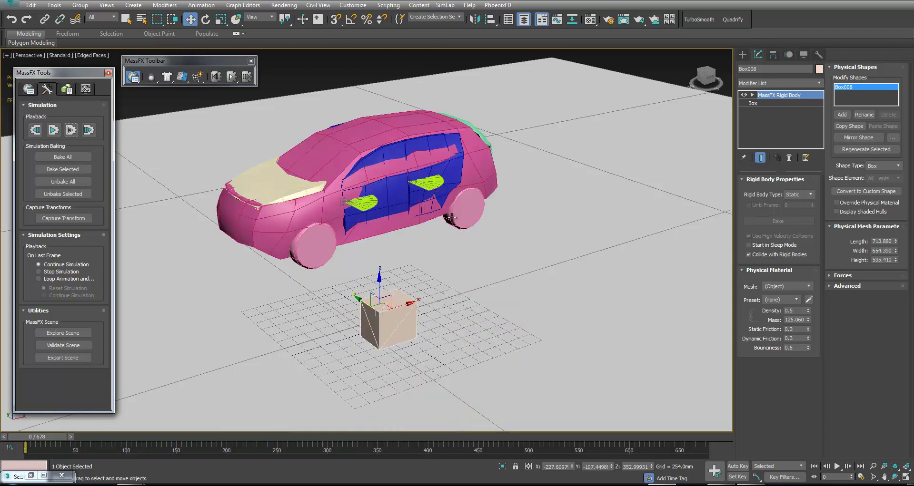
alt+middle_drag(451, 217, 332, 232)
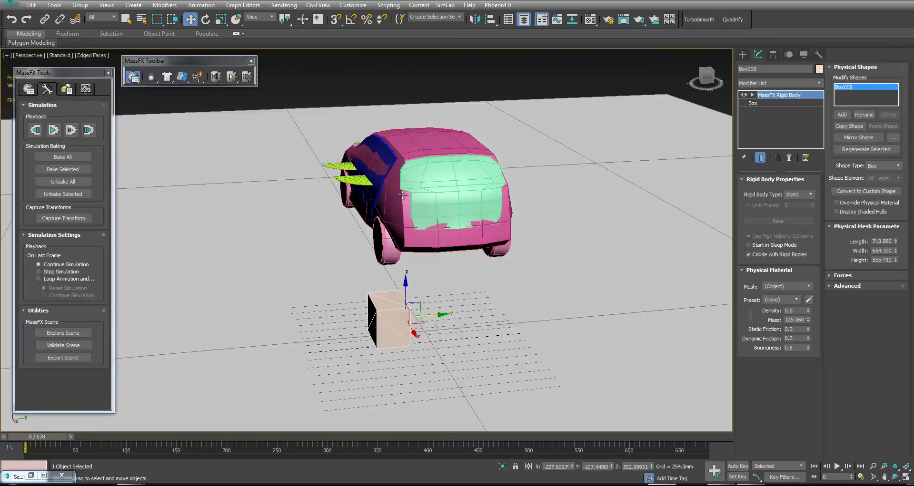
Move the static box Box008 along Y to about 307.6 mm, test the simulation and undo the move.
alt+middle_drag(447, 325, 423, 306)
drag(431, 322, 457, 324)
alt+middle_drag(455, 324, 469, 325)
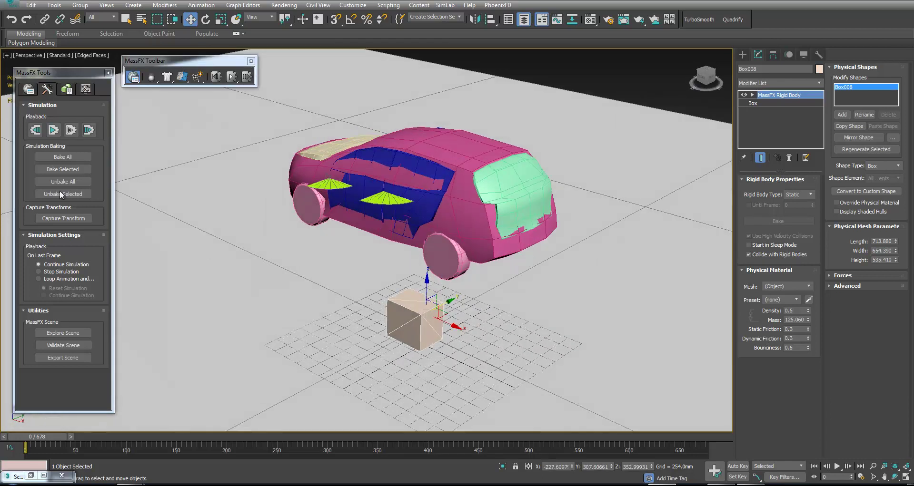
click(75, 131)
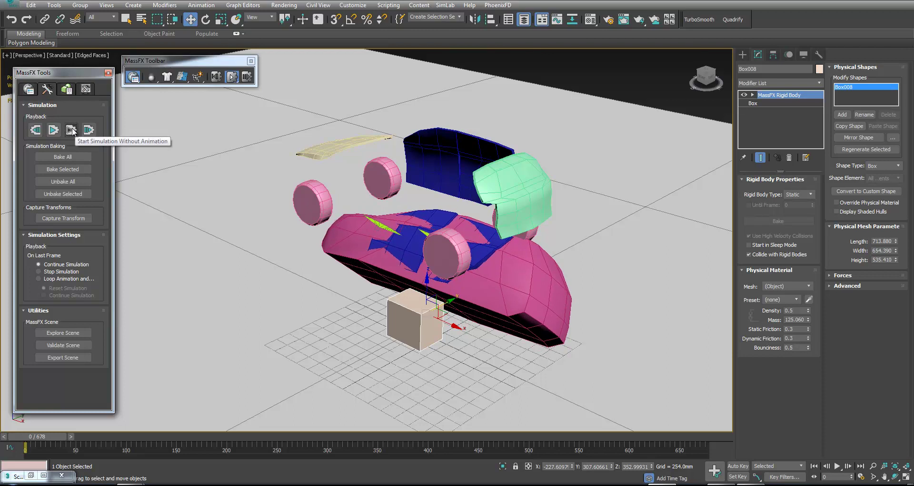
click(72, 131)
key(ctrl+z)
In a wireframe view from above, rotate the rear door's hinge constraint slightly about its vertical axis to align its swing arc.
alt+middle_drag(521, 245, 555, 291)
key(F3)
middle_drag(415, 261, 426, 208)
alt+middle_drag(425, 208, 437, 241)
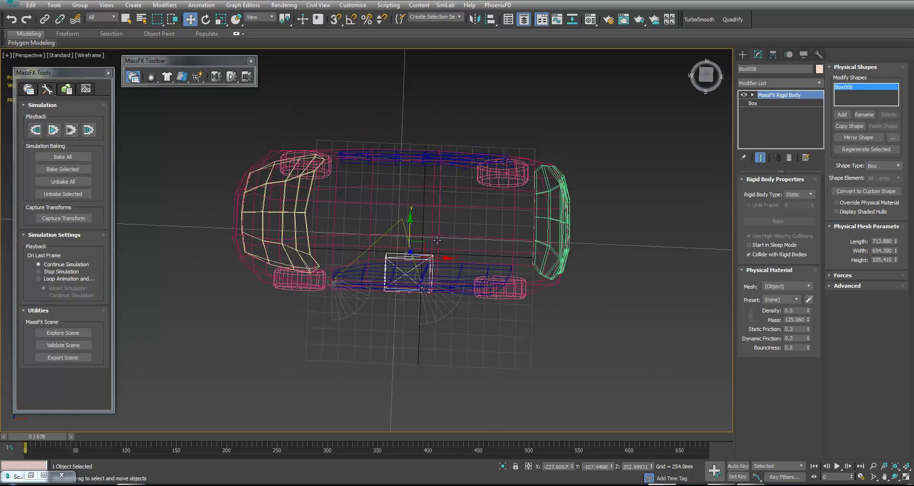
click(448, 307)
scroll(443, 304, up, 5)
key(e)
drag(423, 295, 423, 297)
Rotate the front door's hinge constraint slightly about its vertical axis and deselect it.
click(306, 312)
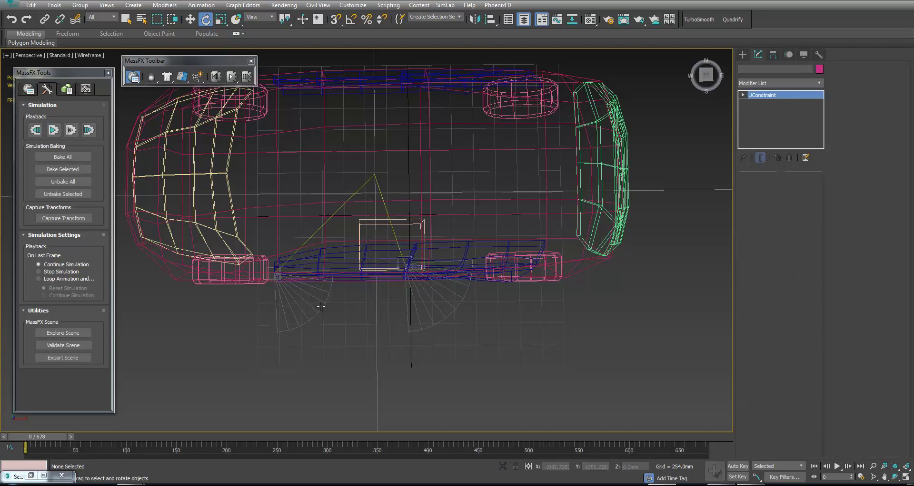
drag(292, 303, 293, 305)
click(416, 327)
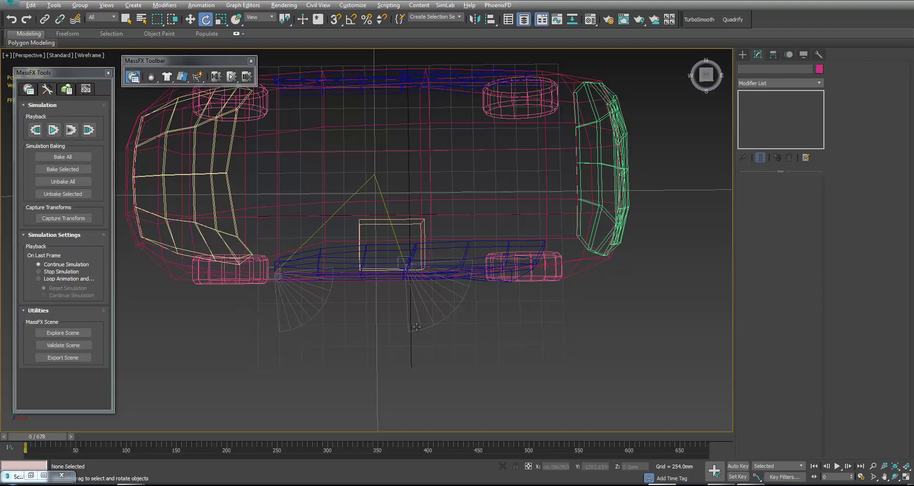
Return to the shaded view and select the hinge constraint of rear door Box003 to check its connections.
alt+middle_drag(416, 327, 377, 287)
middle_drag(440, 176, 461, 335)
scroll(461, 335, down, 3)
middle_drag(423, 215, 438, 319)
alt+middle_drag(430, 290, 427, 295)
key(F3)
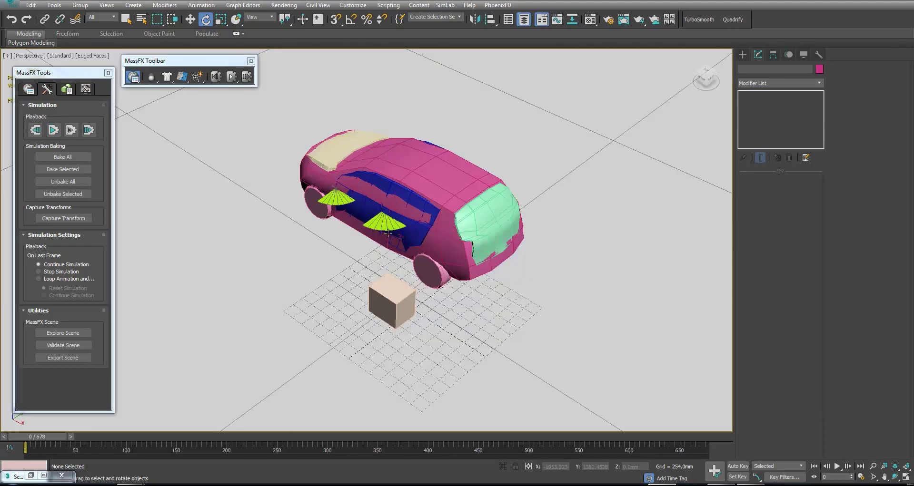
scroll(387, 233, up, 2)
click(427, 220)
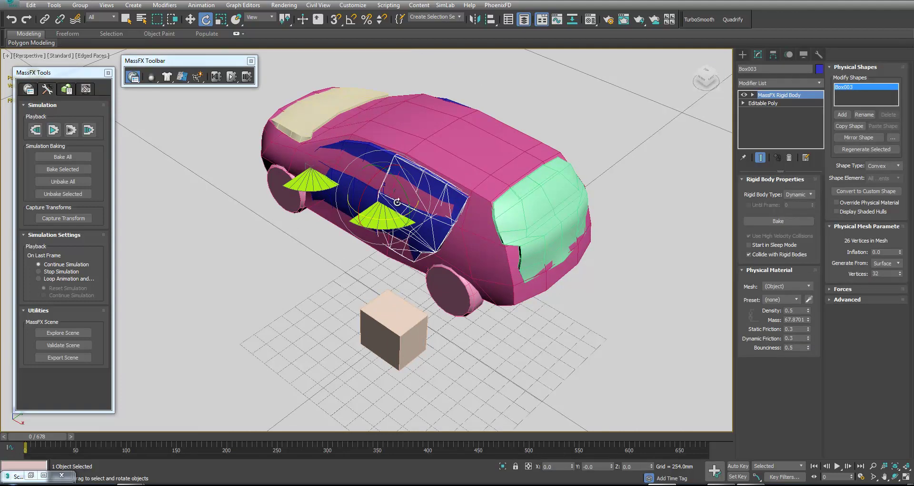
key(w)
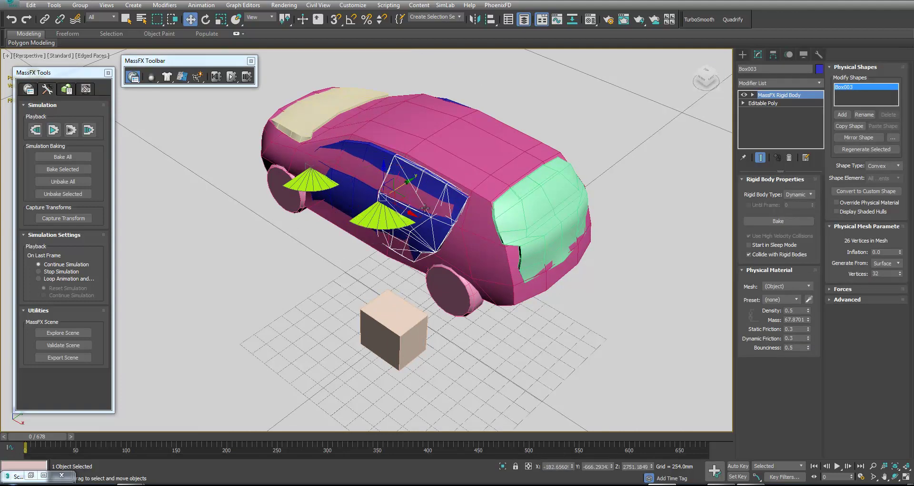
click(394, 222)
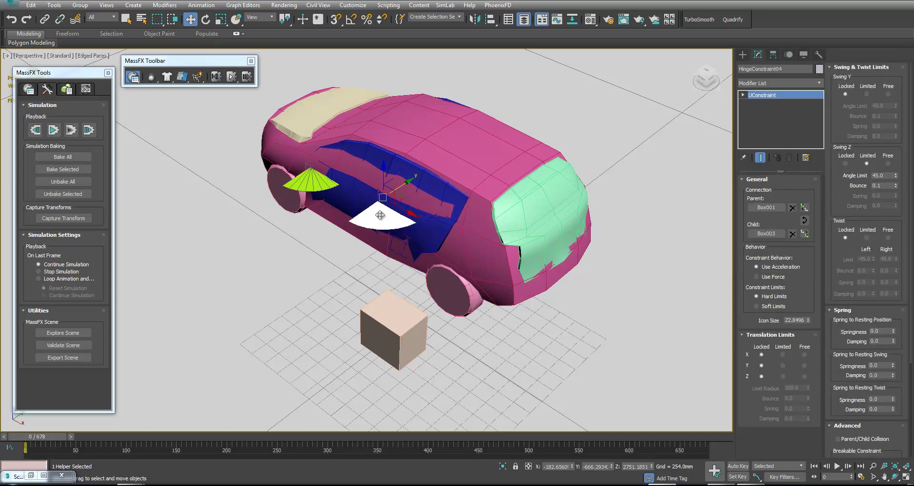
Run the simulation with the adjusted hinges, inspect the swinging doors from the other side and reset it.
middle_drag(386, 256, 383, 244)
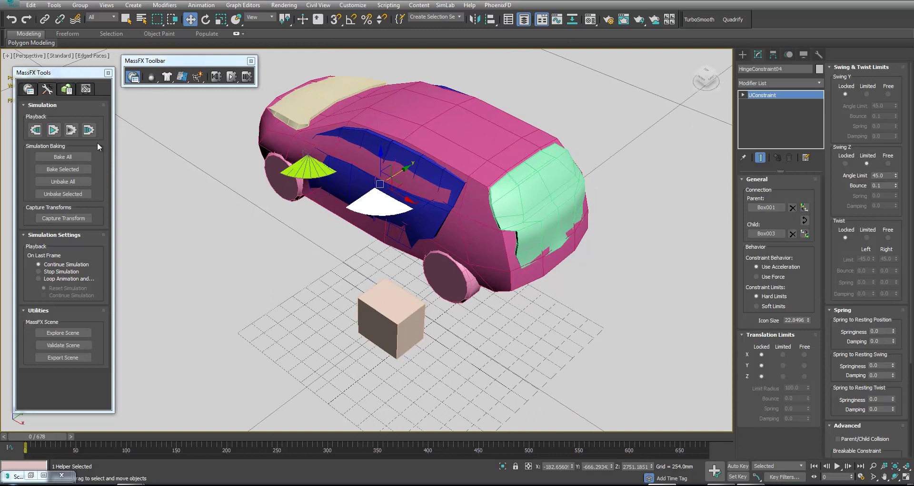
click(71, 130)
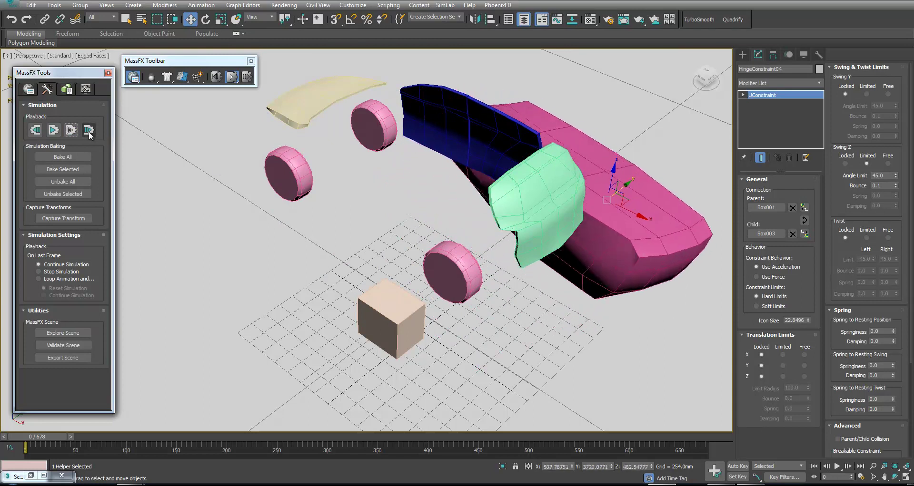
alt+middle_drag(460, 229, 332, 226)
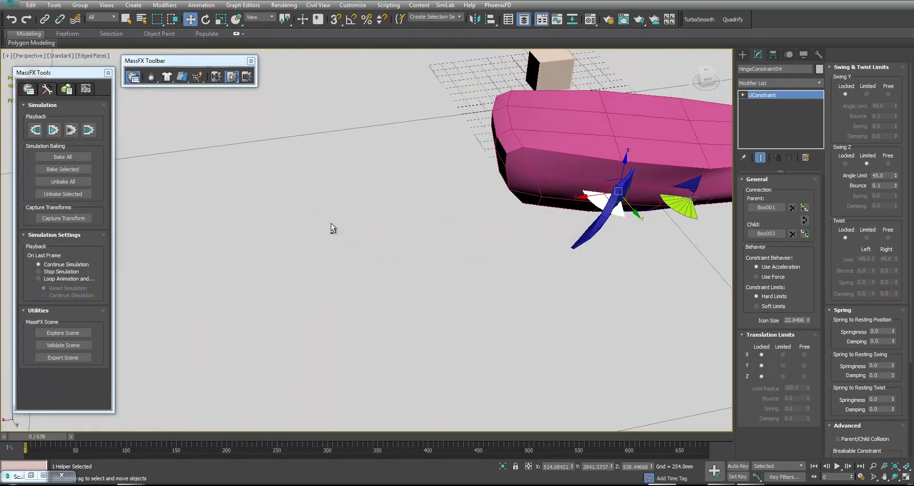
click(73, 132)
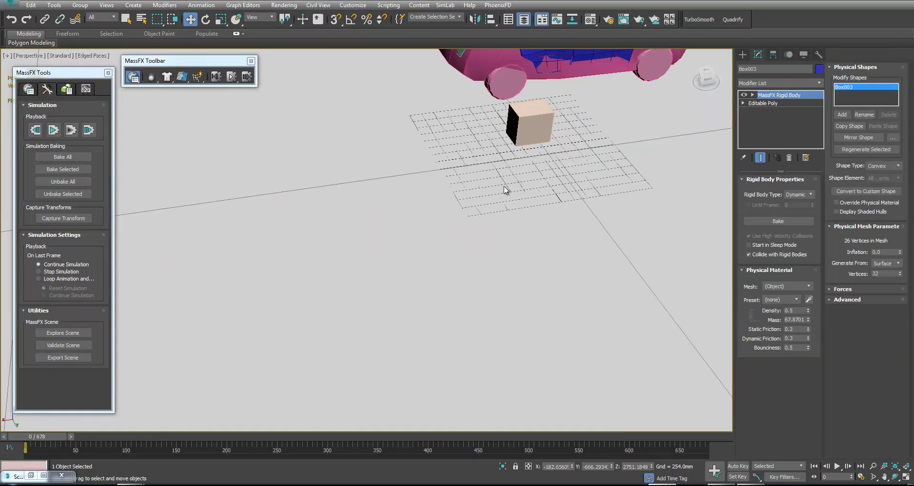
Create a hinge constraint on the opposite rear door Box005, applying a MassFX Rigid Body modifier to the door.
click(443, 183)
alt+middle_drag(499, 225, 379, 271)
scroll(373, 253, up, 4)
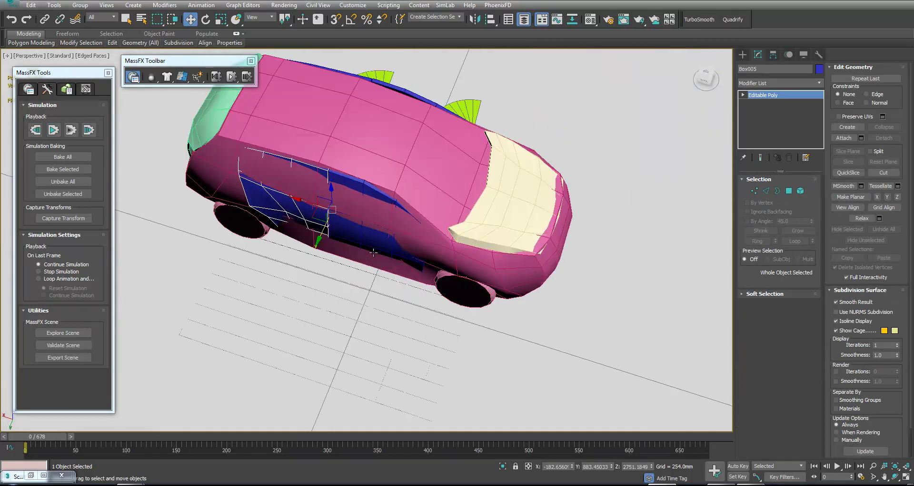
click(182, 79)
click(485, 275)
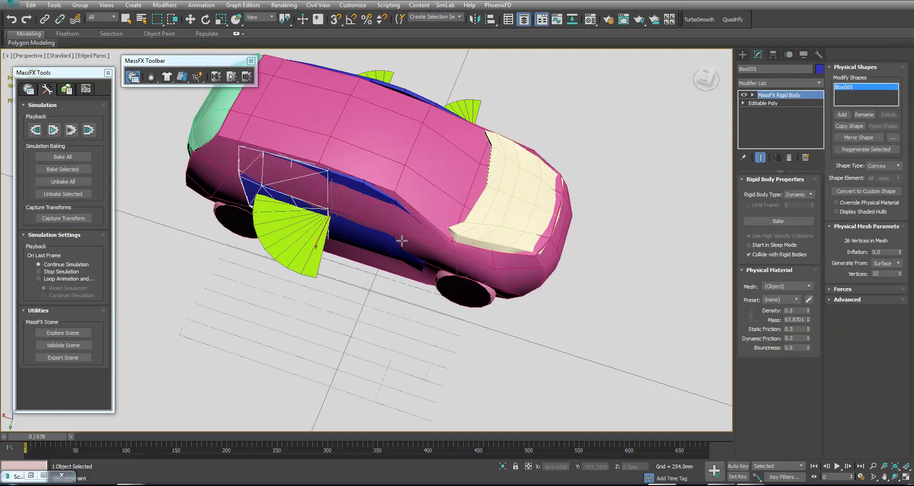
click(443, 247)
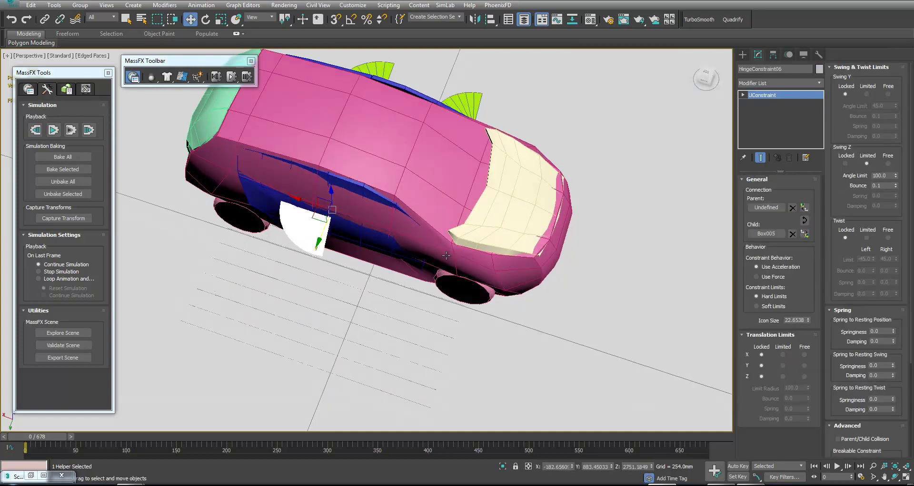
Set the Swing Z angle limit of the Box005 door's hinge constraint to 45 in the wireframe view.
key(F3)
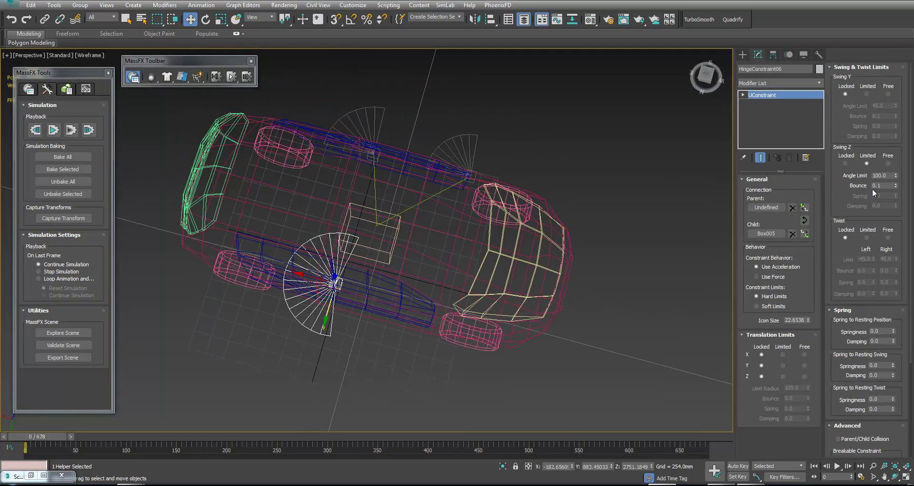
click(883, 178)
text(45)
key(Return)
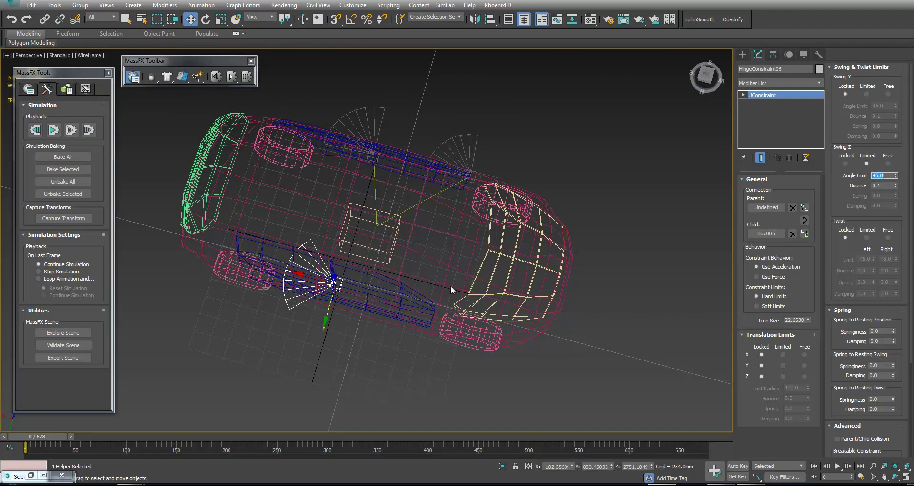
Rotate the Box005 door's hinge constraint until its arc opens outward, and assign the car body Box001 as its parent.
alt+middle_drag(358, 293, 328, 328)
key(e)
drag(333, 333, 357, 352)
alt+middle_drag(357, 351, 368, 332)
drag(367, 332, 366, 332)
click(770, 206)
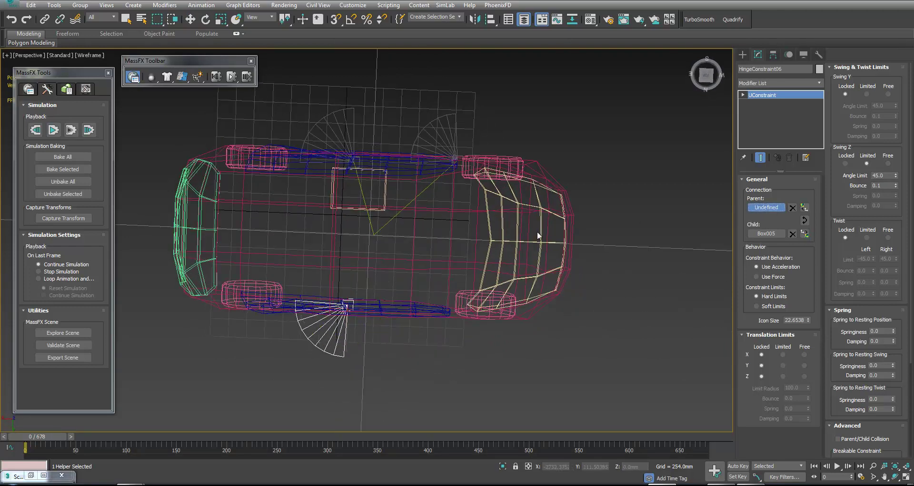
click(451, 263)
Create a hinge constraint on the front door Box004, accepting a MassFX Rigid Body modifier for the door.
alt+middle_drag(464, 263, 429, 239)
right_click(404, 304)
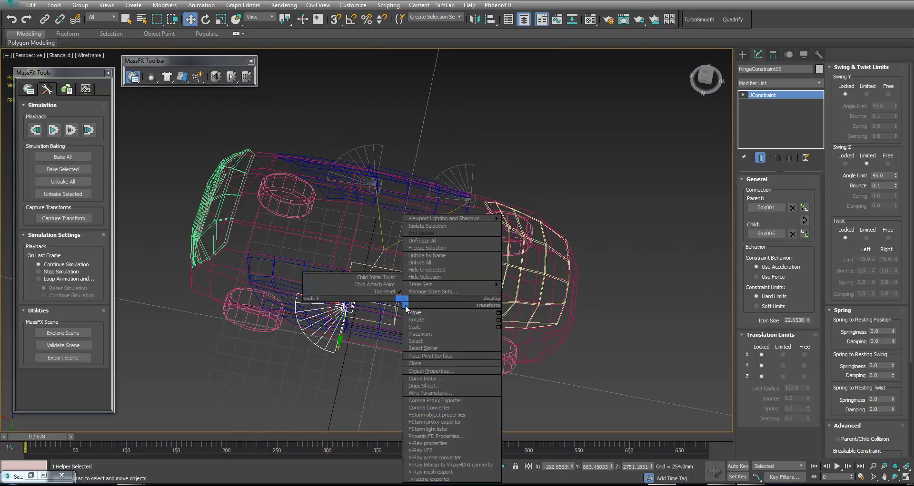
click(413, 313)
click(413, 320)
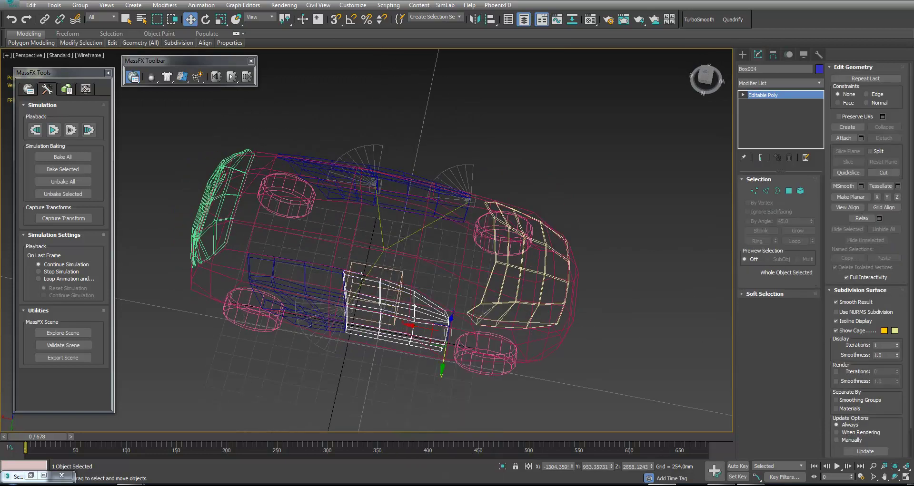
click(182, 78)
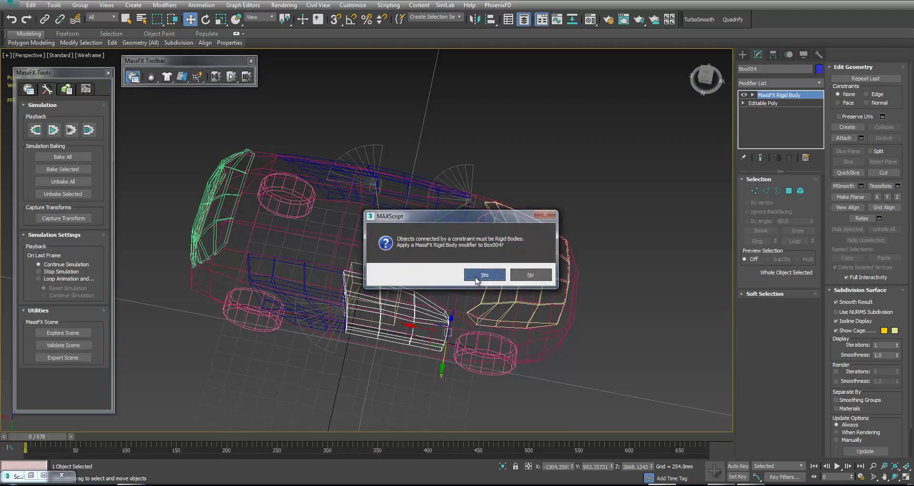
click(476, 275)
alt+middle_drag(476, 280, 444, 333)
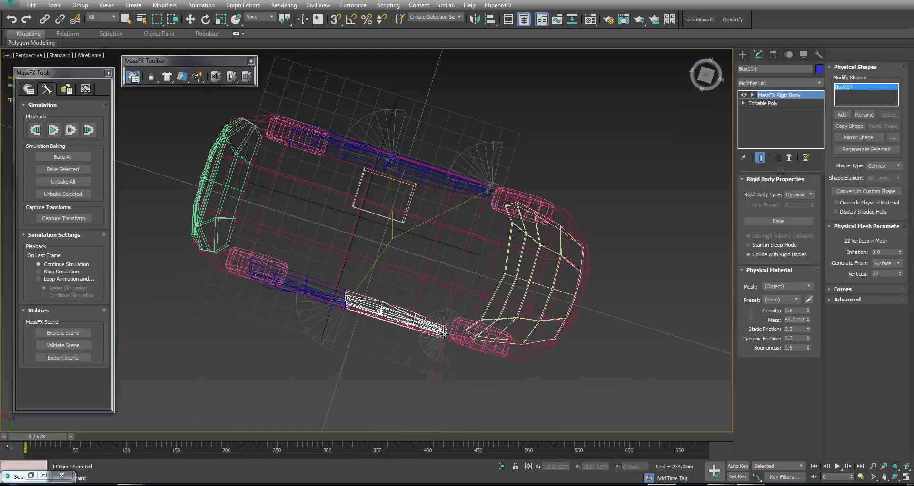
click(421, 313)
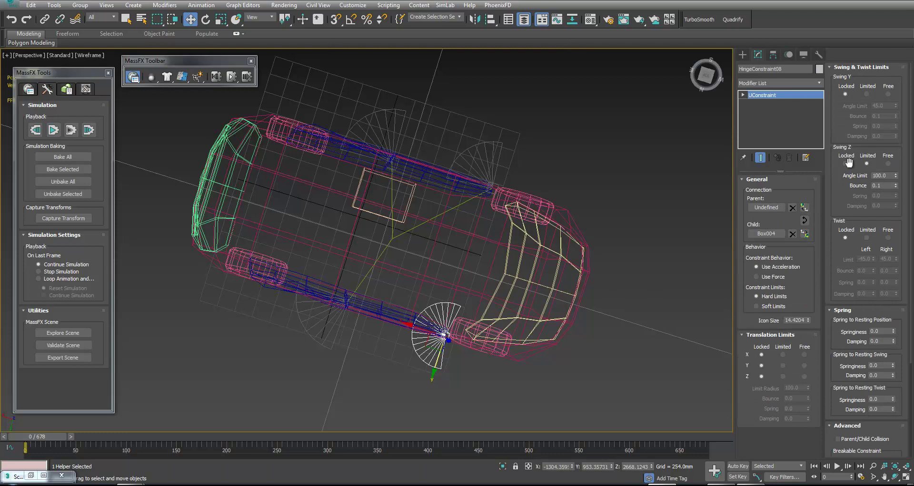
Set the Box004 hinge's Swing Z angle limit to 45 and rotate the constraint about 43.7 degrees around Z so it opens outward.
text(45)
key(Return)
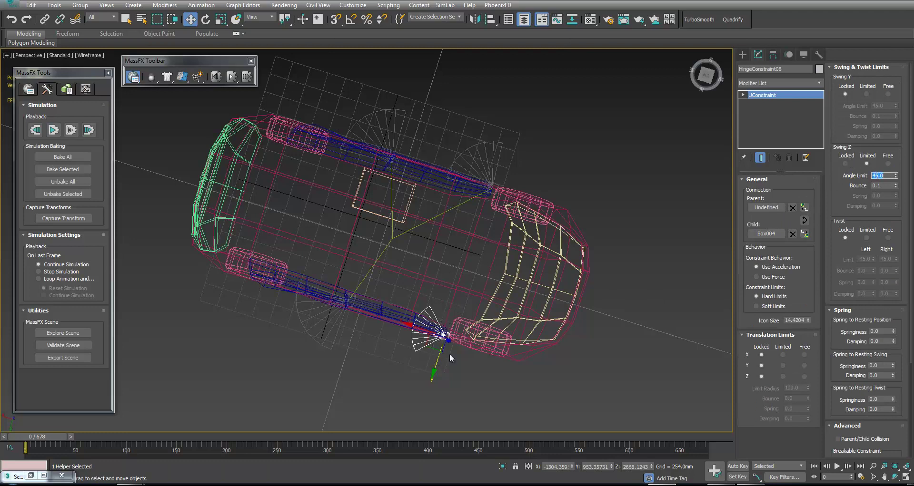
key(e)
drag(416, 364, 448, 384)
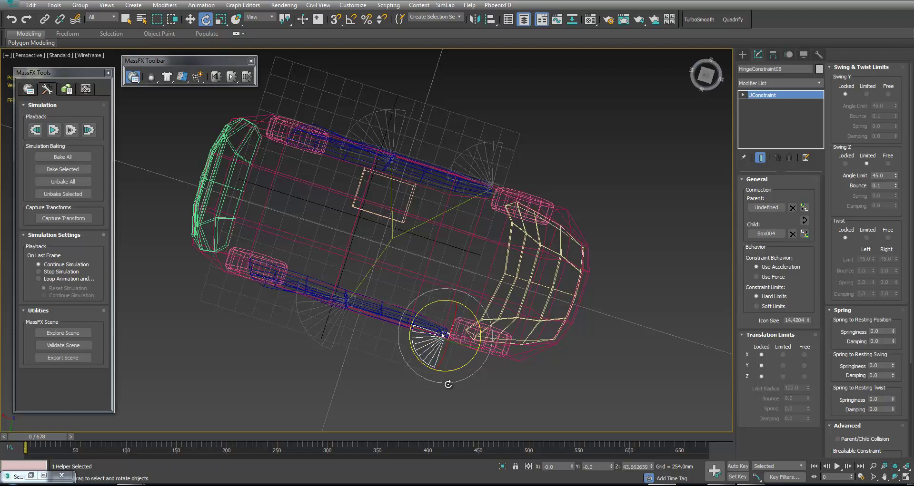
Enlarge the Box004 hinge's icon size to about 20.22 and assign the car body Box001 as its parent.
drag(808, 322, 804, 293)
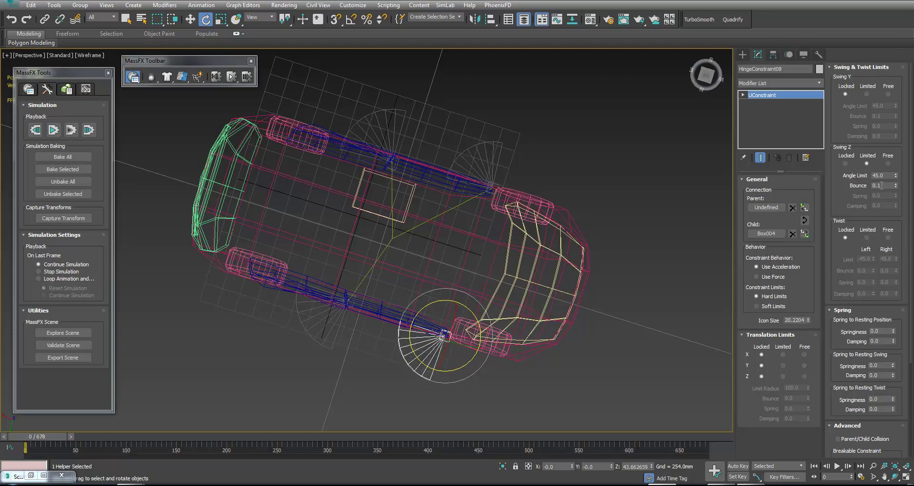
click(770, 210)
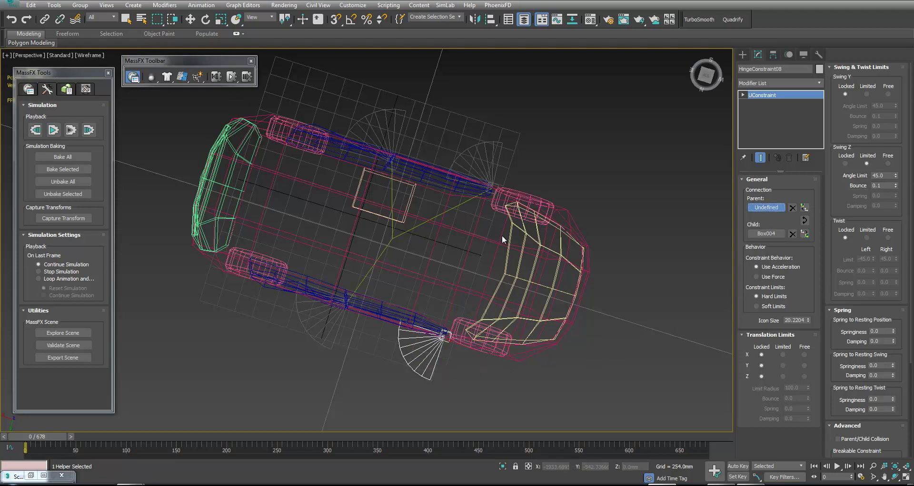
click(431, 250)
Return to the shaded view, test the simulation with hinges on all four doors, and undo the last change.
alt+middle_drag(431, 249, 471, 257)
key(F3)
scroll(471, 257, down, 2)
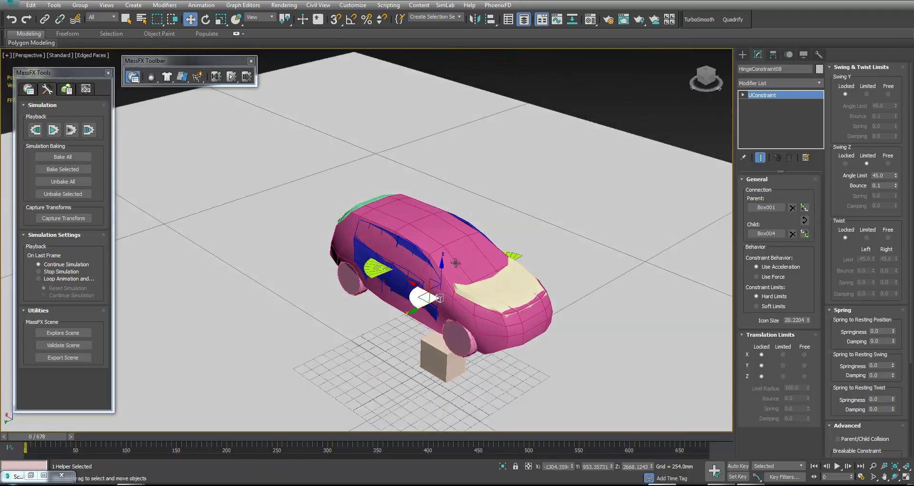
click(71, 132)
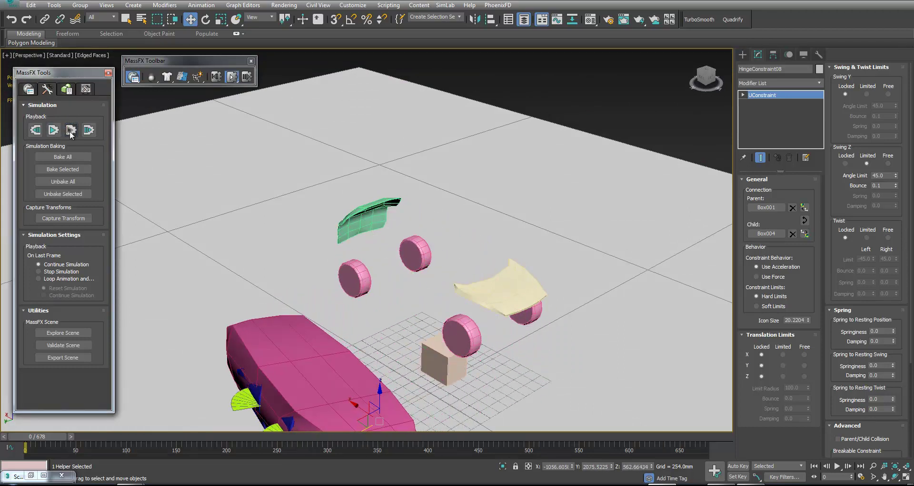
alt+drag(337, 273, 344, 258)
scroll(344, 258, down, 4)
alt+middle_drag(346, 262, 326, 283)
key(ctrl+z)
Move the static box Box008 toward the car's hinged side and down, to about Y -556.3 mm and Z -166.1 mm.
click(427, 307)
alt+middle_drag(425, 316, 393, 295)
drag(401, 298, 418, 312)
alt+middle_drag(419, 312, 445, 323)
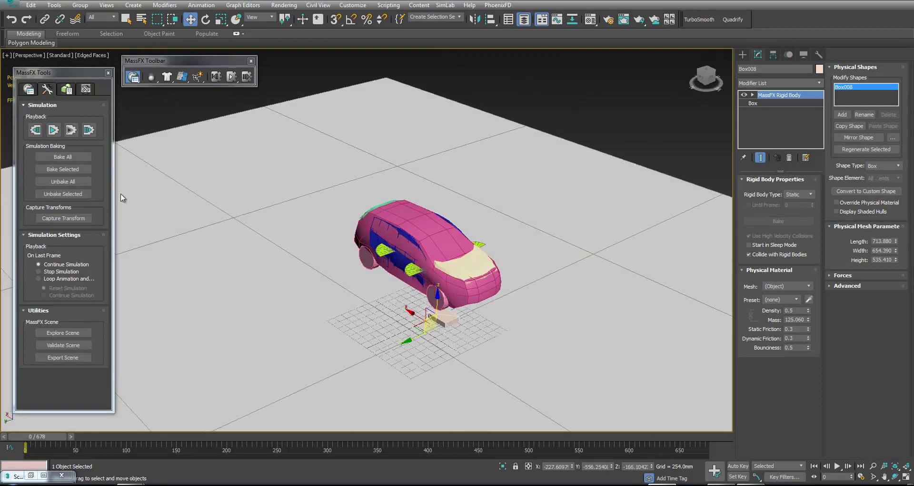
Run the simulation with the repositioned box, watch the doors during the impact and reset it.
click(69, 134)
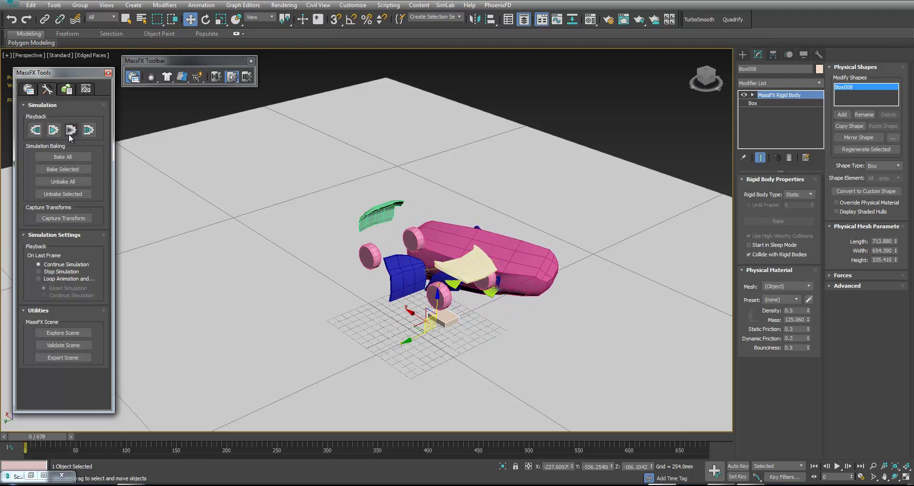
alt+middle_drag(310, 246, 333, 252)
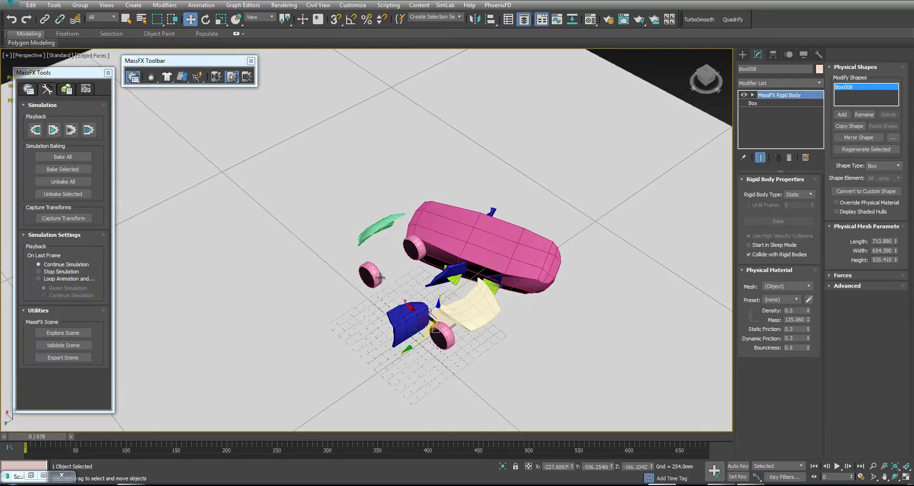
click(66, 134)
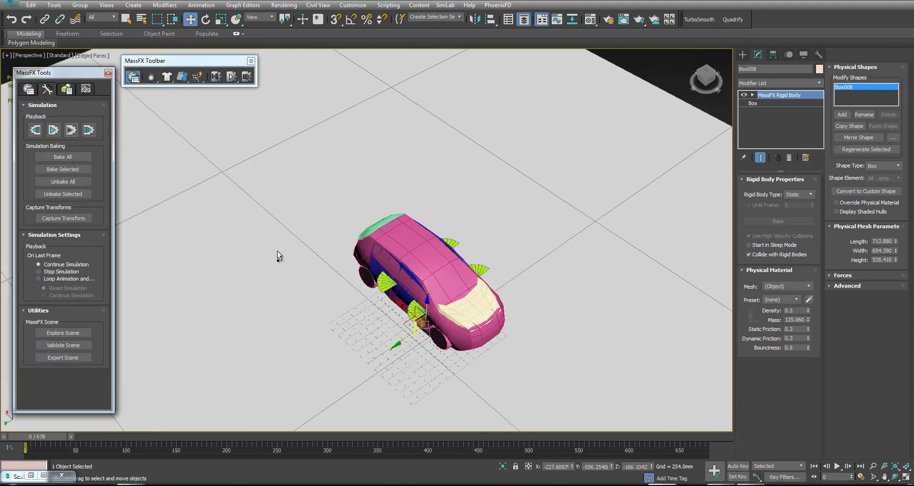
Assign the car body Box001 as the parent of HingeConstraint08, whose child is the door Box004.
click(410, 311)
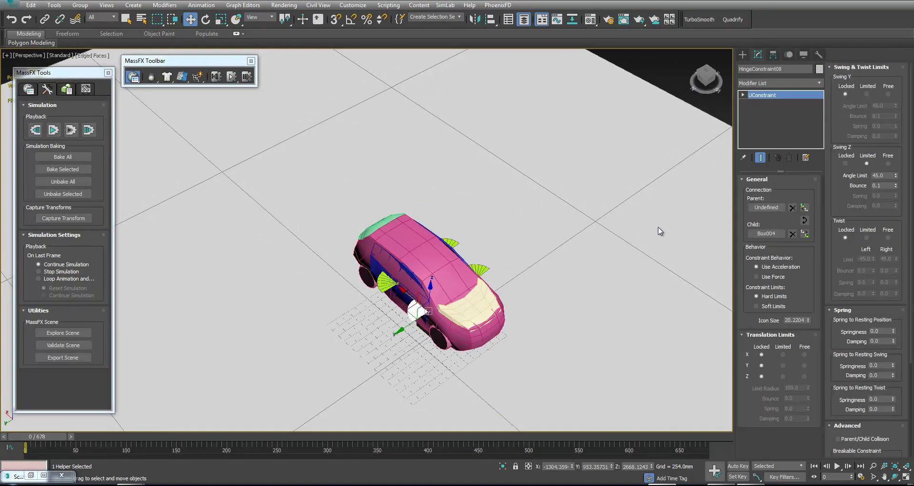
click(755, 209)
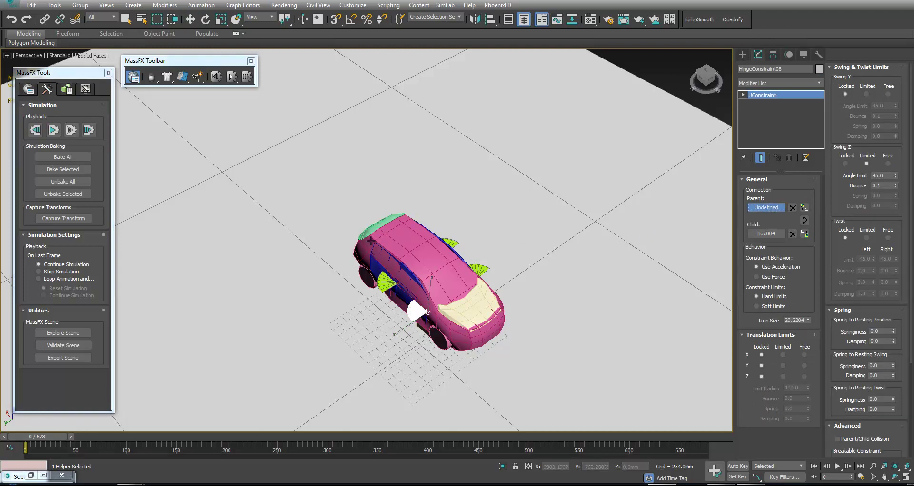
click(402, 234)
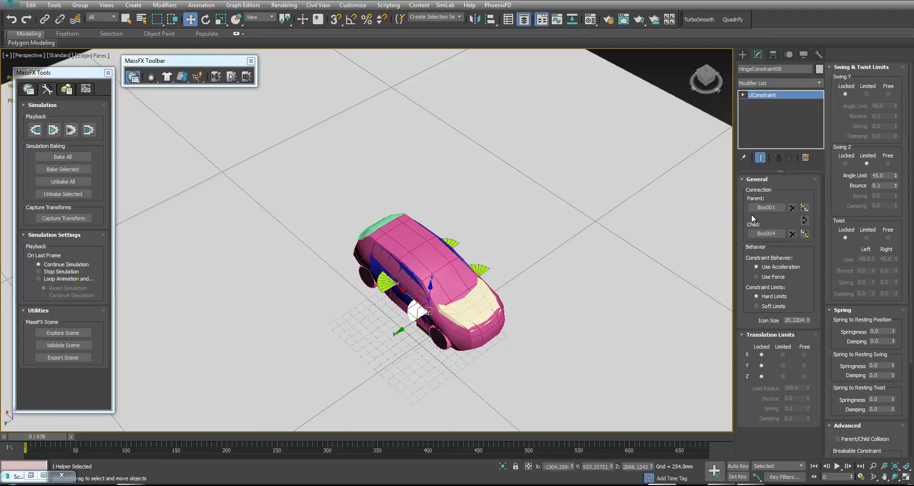
middle_drag(480, 284, 484, 271)
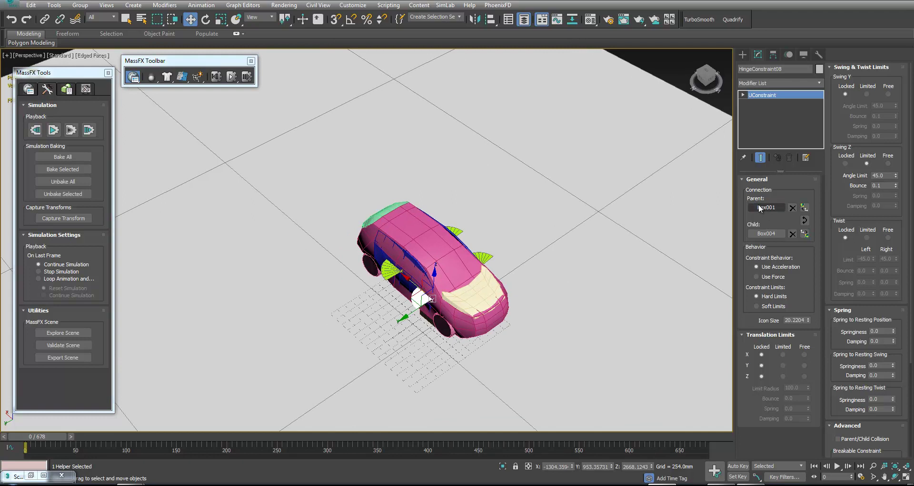
click(653, 75)
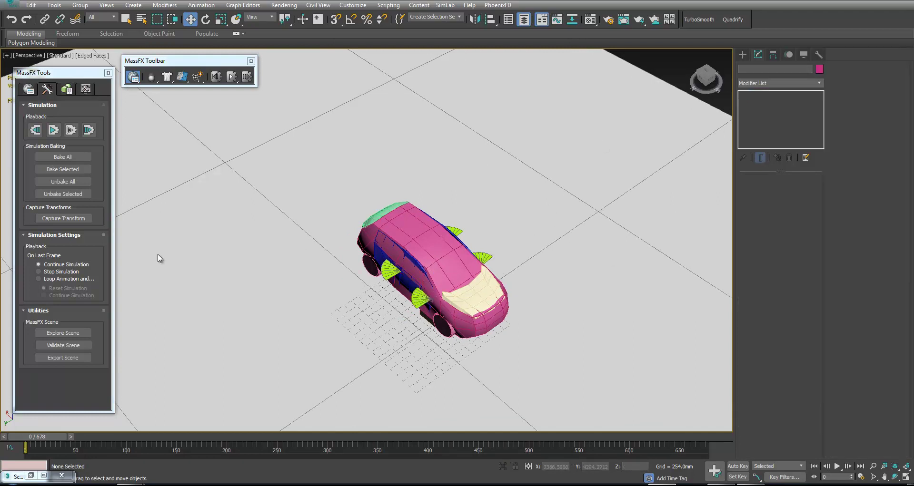
Run the simulation, examine the door Box004 and its hinge up close, and reset the scene.
click(71, 132)
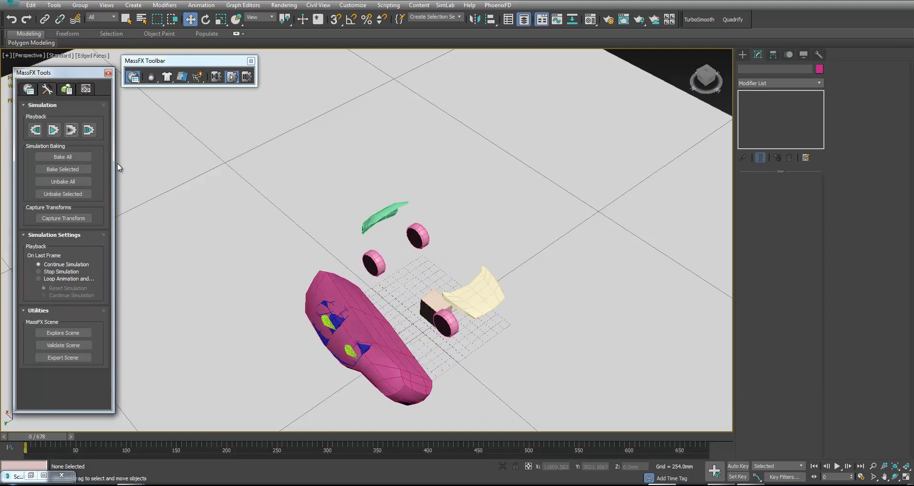
alt+middle_drag(353, 271, 323, 270)
alt+middle_drag(326, 328, 367, 315)
scroll(368, 314, up, 6)
click(267, 215)
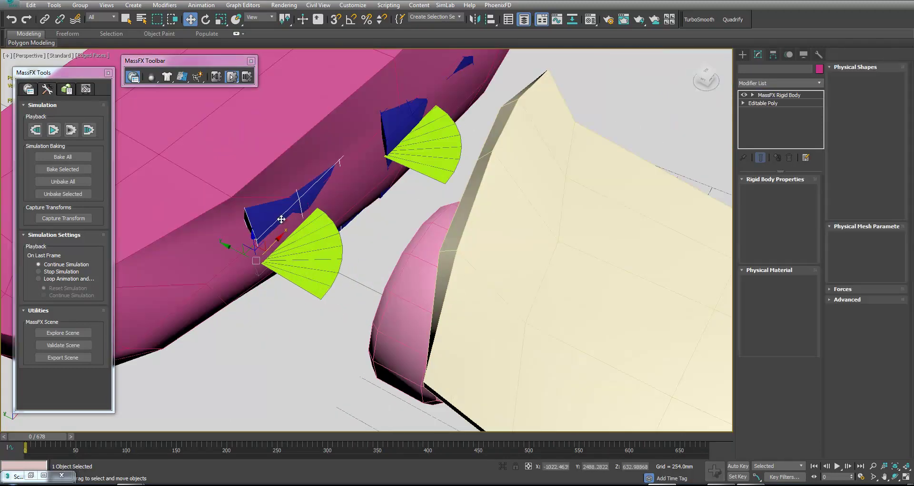
key(e)
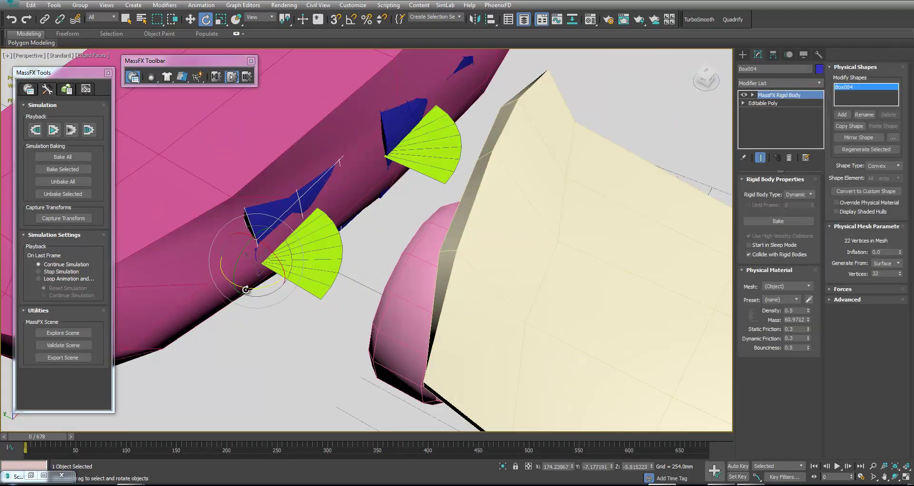
scroll(303, 288, down, 8)
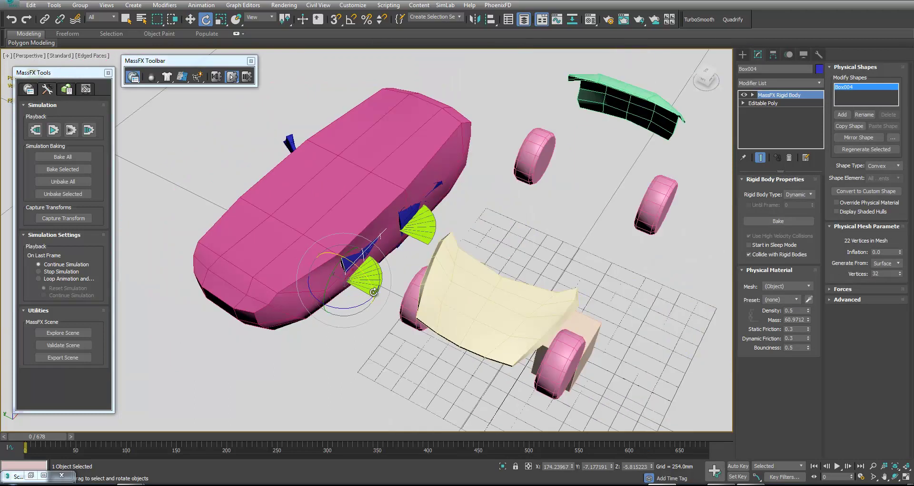
drag(165, 438, 5, 457)
middle_drag(349, 344, 373, 362)
click(373, 366)
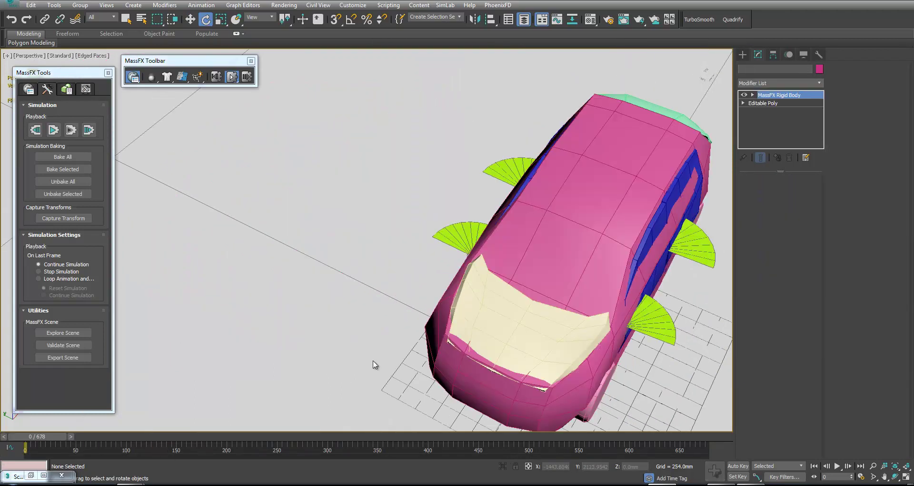
Raise the static box Box008 beneath the car to about Y 309.2 mm and Z 1329.3 mm, and test the simulation.
mouse_move(484, 289)
alt+middle_down()
mouse_move(481, 264)
mouse_move(471, 264)
mouse_move(522, 258)
mouse_move(541, 341)
mouse_move(522, 360)
mouse_move(472, 362)
alt+middle_up()
click(481, 263)
key(F3)
click(522, 358)
key(w)
drag(493, 365, 467, 307)
mouse_move(443, 274)
alt+middle_down()
mouse_move(493, 303)
mouse_move(472, 275)
mouse_move(484, 253)
alt+middle_up()
key(F3)
alt+middle_drag(461, 289, 366, 285)
click(69, 134)
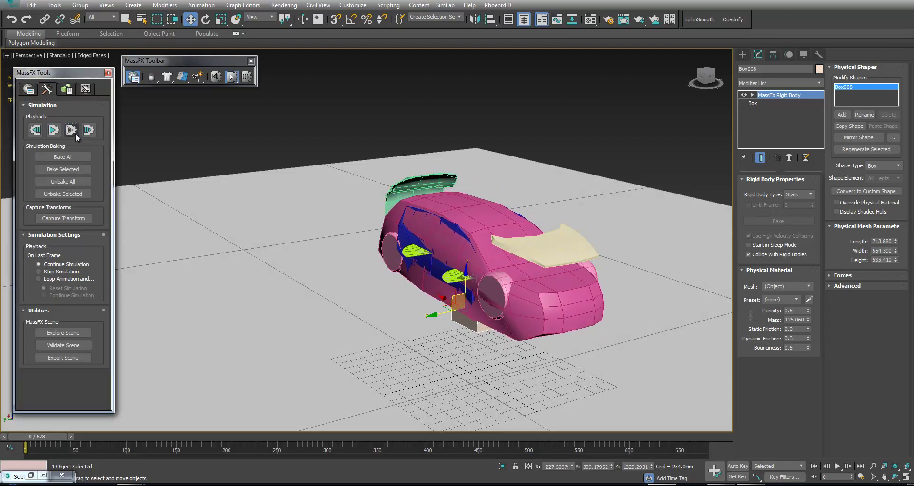
alt+middle_drag(287, 247, 477, 303)
Delete the static box Box008 from the scene.
key(Delete)
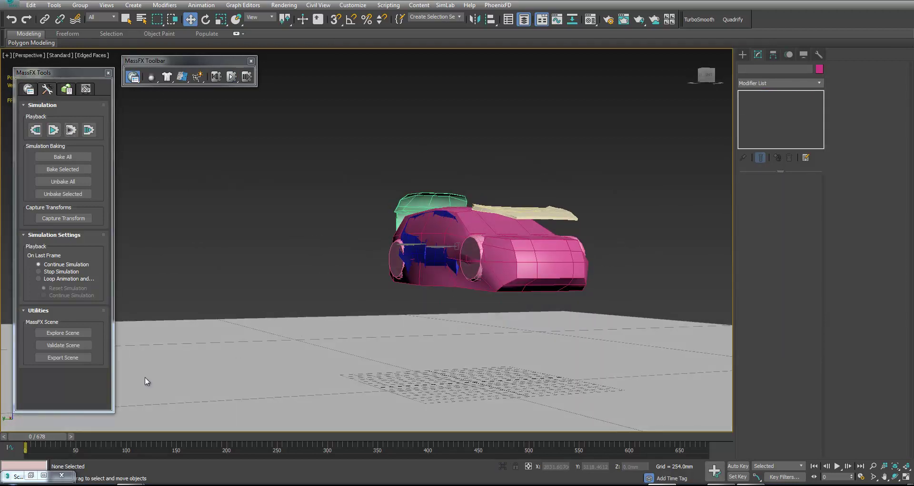
key(ctrl+z)
click(746, 53)
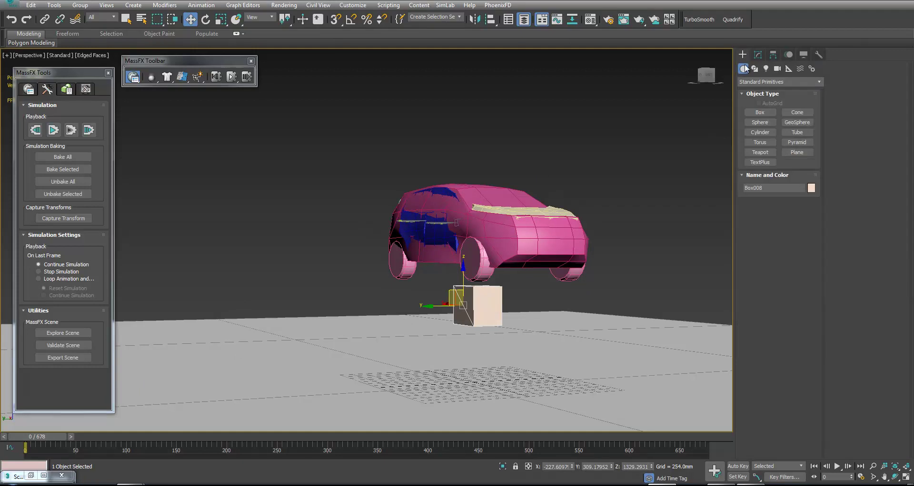
key(Delete)
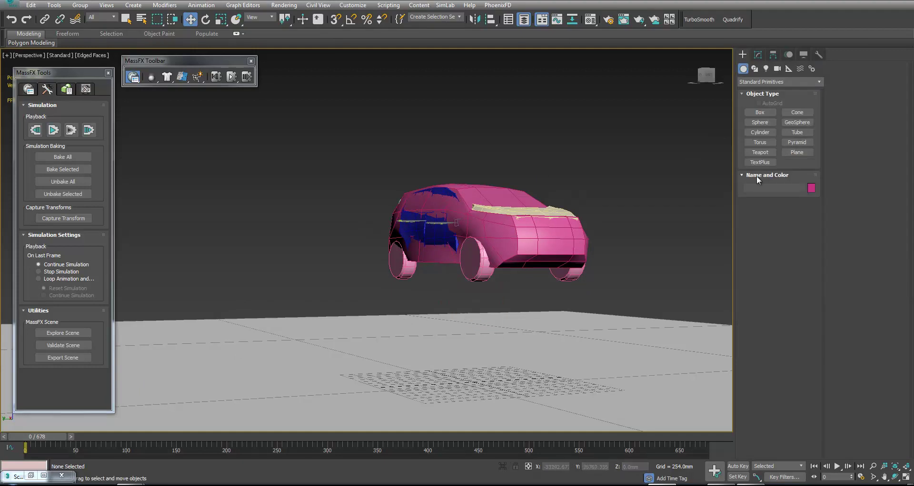
Create a sphere with a radius of about 367 mm just below the middle of the car in the front view.
click(761, 134)
key(alt+w)
drag(559, 96, 575, 115)
right_click(563, 110)
click(759, 123)
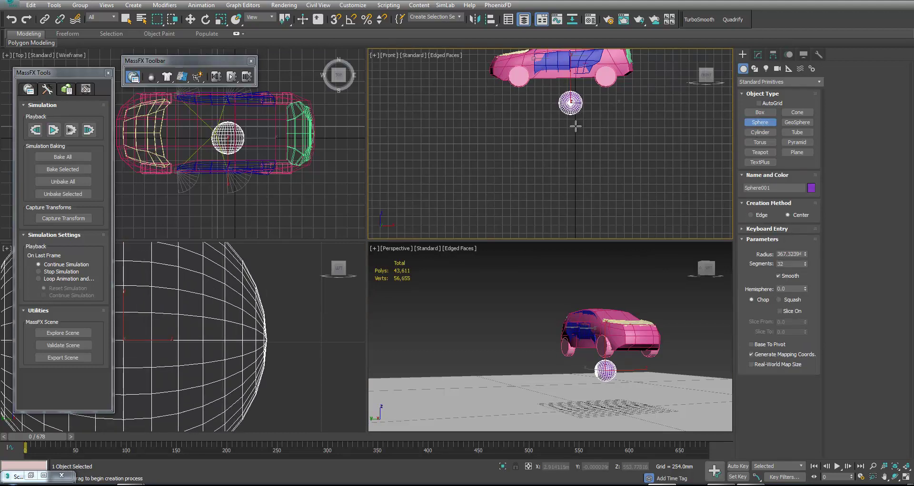
key(w)
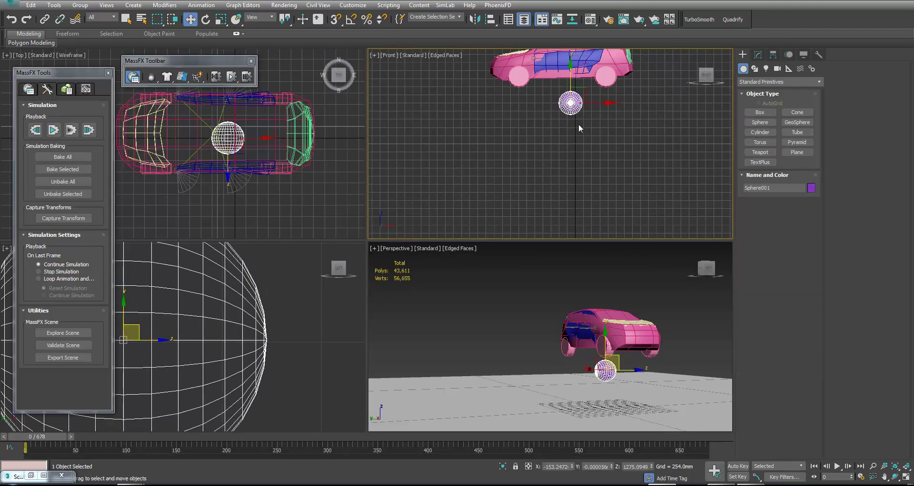
Make the sphere a MassFX rigid body and set its type to Static.
click(152, 78)
click(809, 196)
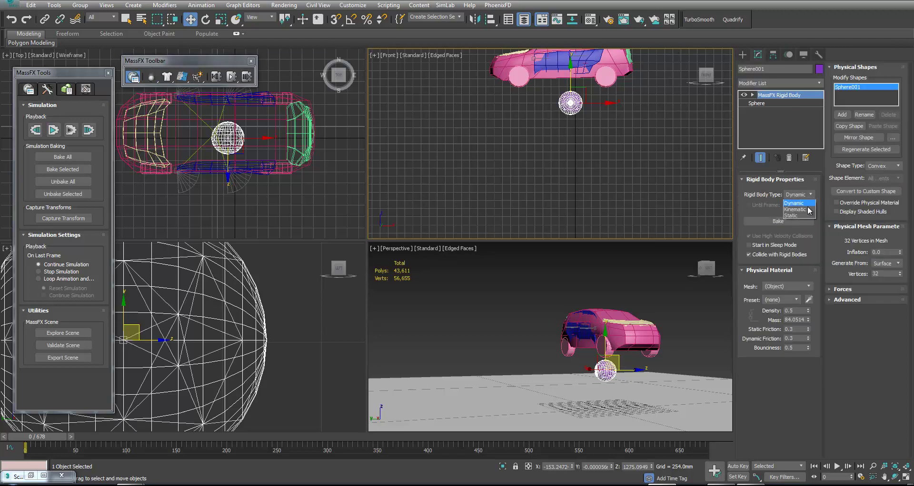
click(808, 214)
Return to the full perspective view, run the simulation with the static sphere and watch the doors during the impact.
click(591, 283)
key(alt+w)
alt+middle_drag(493, 280, 493, 297)
click(72, 130)
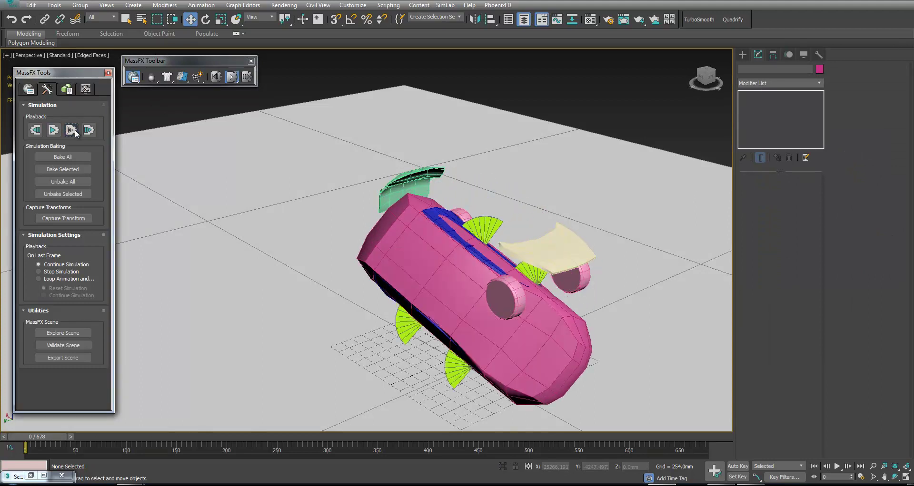
alt+middle_drag(547, 247, 415, 266)
click(72, 130)
Examine the placement and swing direction of the hinges on doors Box004 and Box005 in wireframe.
click(328, 278)
alt+middle_drag(307, 318, 410, 303)
click(350, 342)
key(F3)
middle_drag(410, 304, 452, 301)
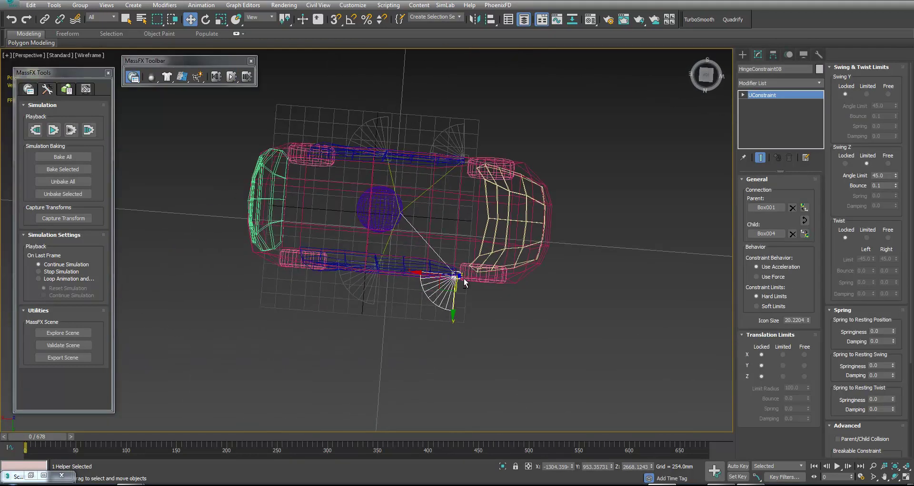
scroll(452, 301, up, 3)
key(e)
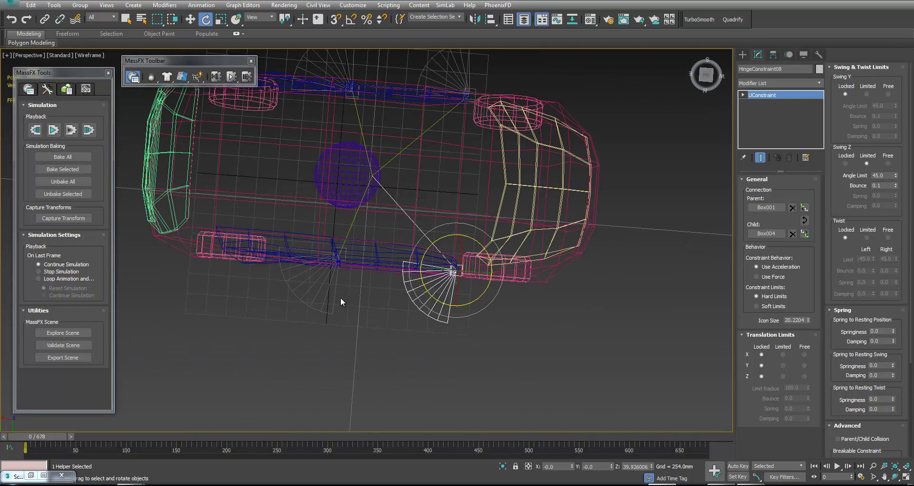
click(334, 299)
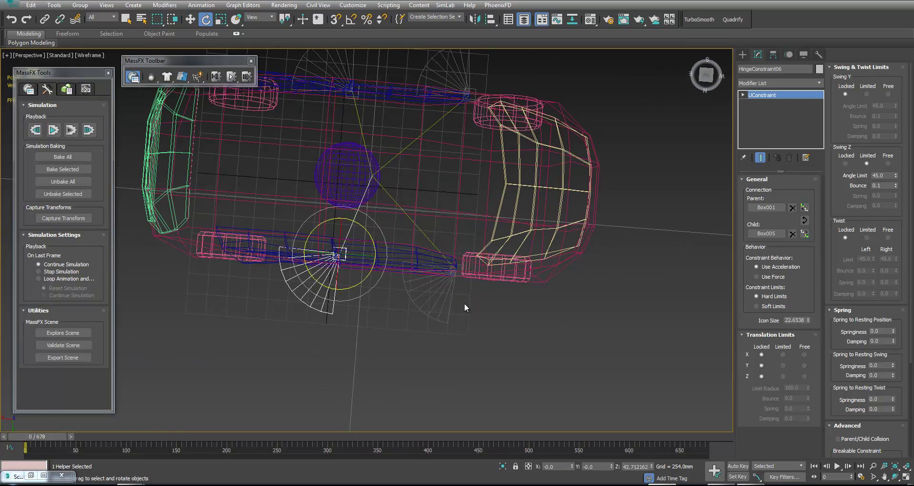
click(448, 293)
alt+middle_drag(513, 299, 477, 255)
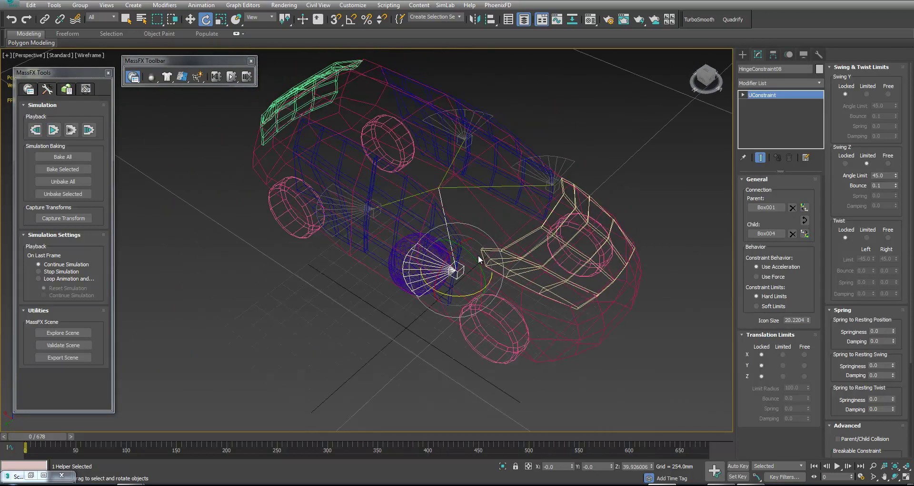
click(360, 296)
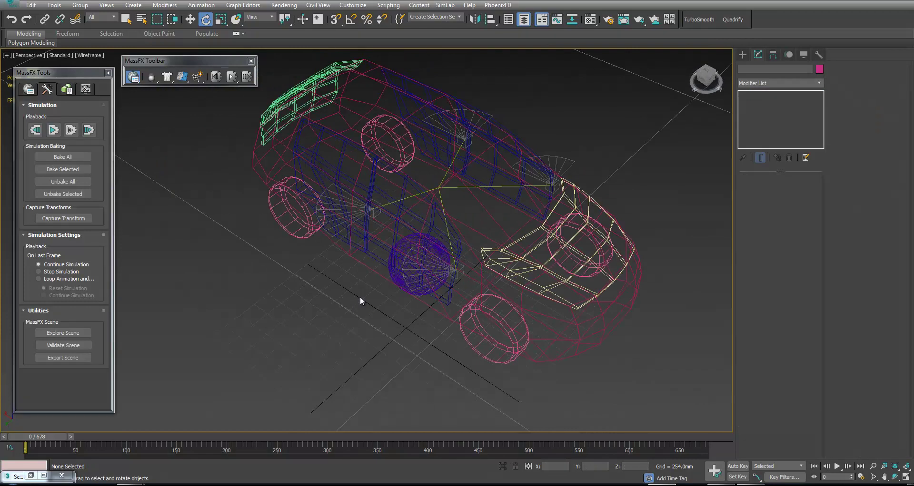
Turn off Collide with Rigid Bodies for the four doors Box004, Box005, Box003 and Box002.
click(383, 245)
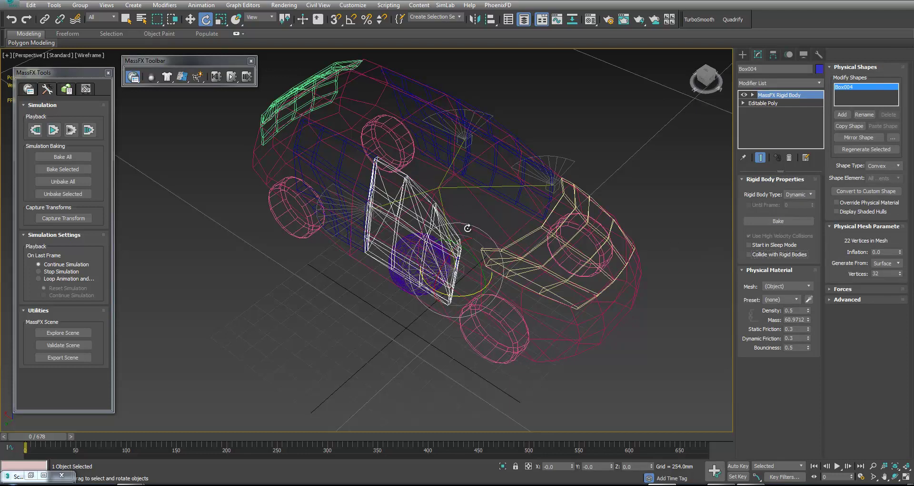
click(348, 182)
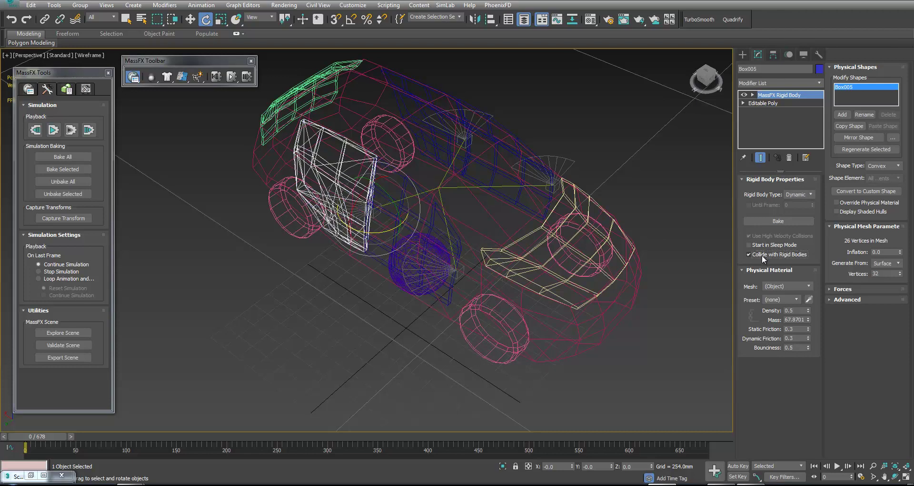
alt+middle_drag(341, 212, 389, 234)
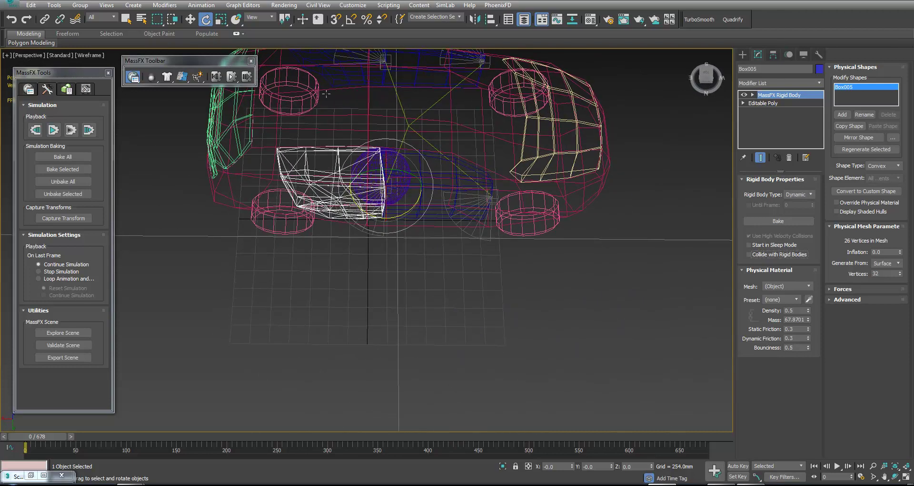
click(341, 81)
click(762, 257)
middle_drag(576, 206, 558, 288)
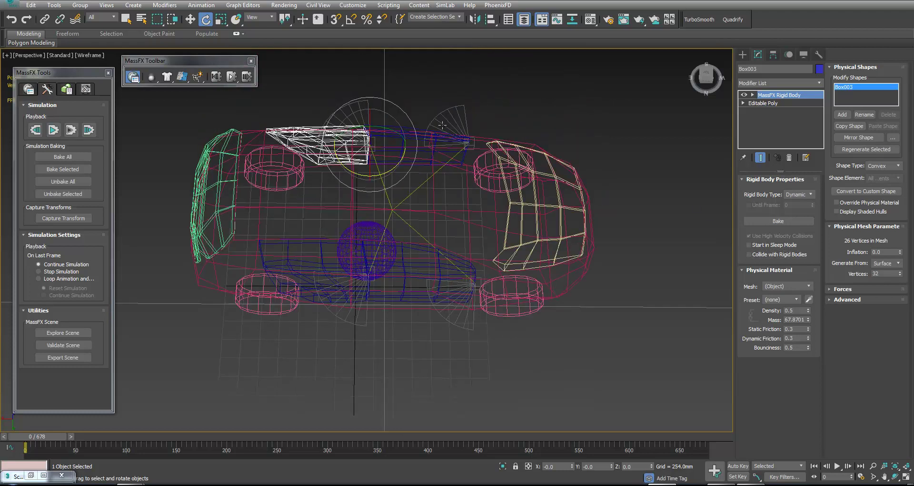
click(464, 157)
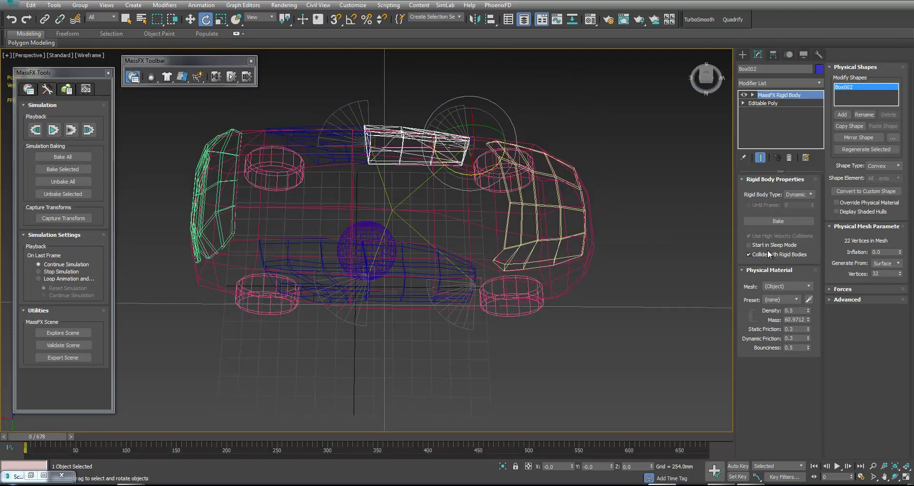
Return to the shaded view, run the simulation and inspect the doors from the other side, reset it and run it again.
alt+middle_drag(513, 198, 452, 214)
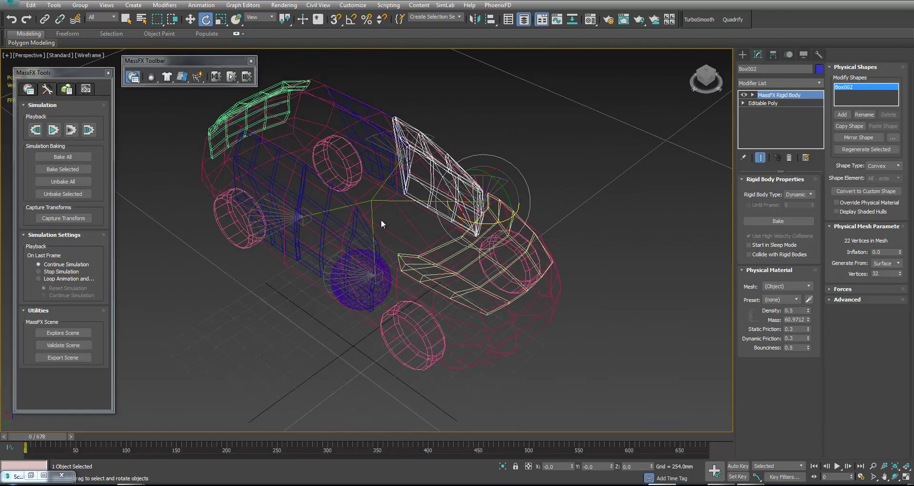
alt+middle_drag(352, 329, 381, 338)
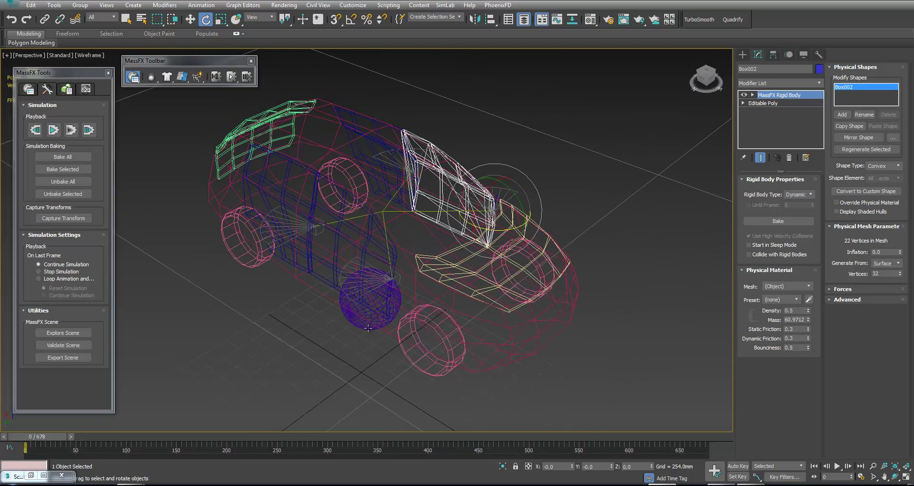
key(F3)
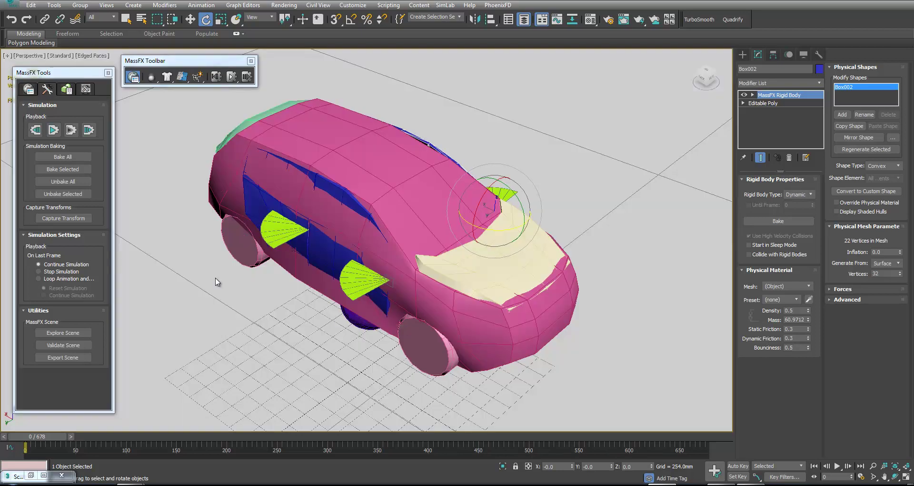
click(70, 133)
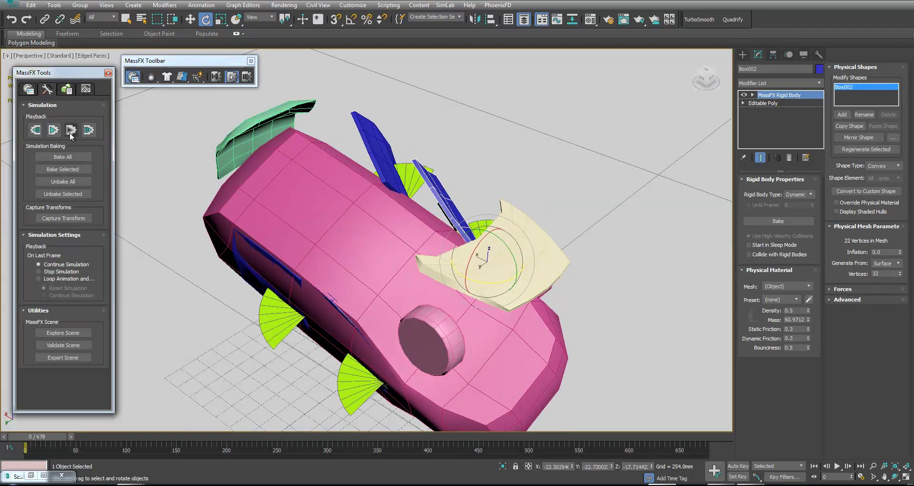
alt+middle_drag(266, 284, 406, 231)
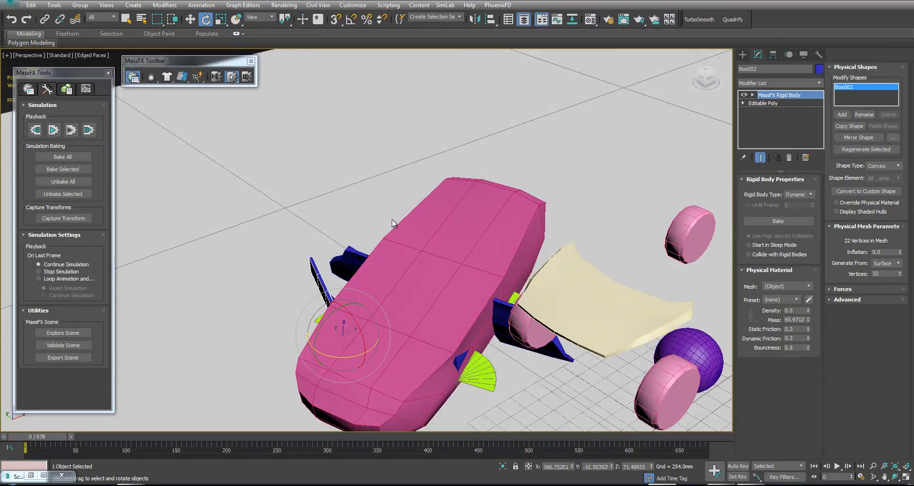
click(73, 131)
scroll(436, 258, down, 3)
click(95, 436)
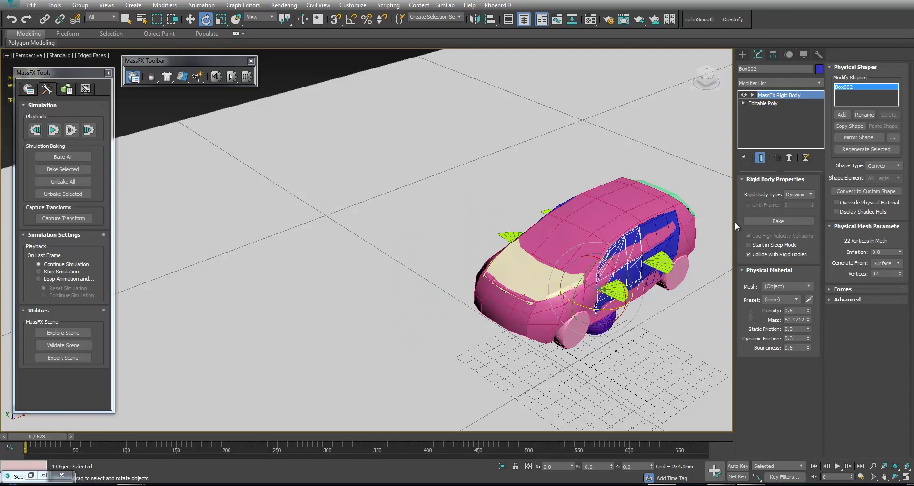
click(72, 131)
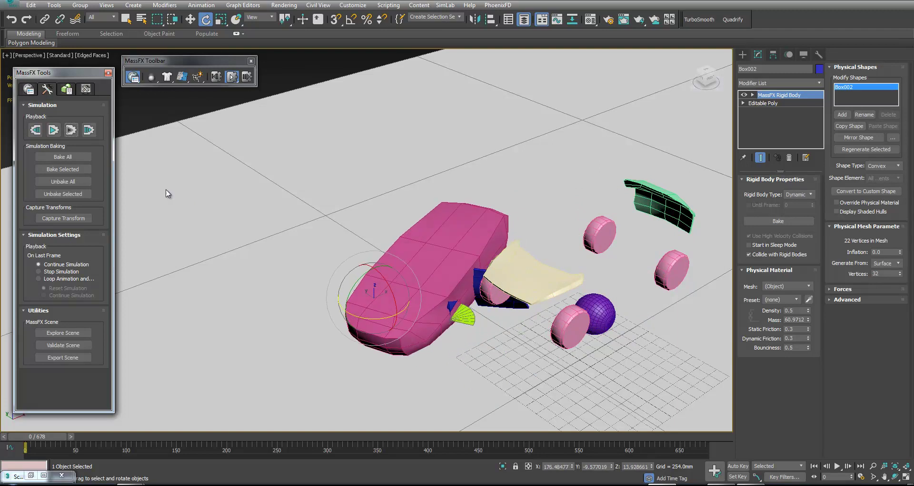
Reset the simulation so the car and its parts return to their starting position.
click(280, 79)
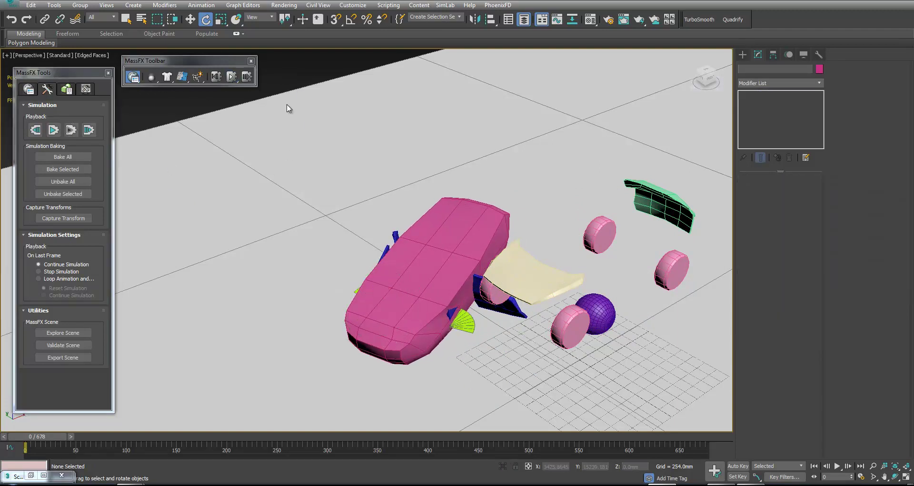
click(64, 434)
click(534, 284)
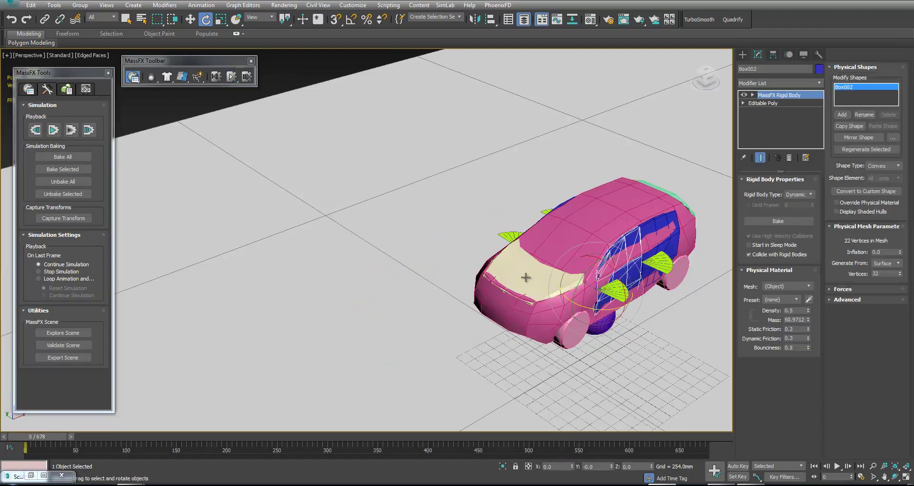
Create a hinge constraint on the hood Box006, applying a MassFX Rigid Body modifier to it.
click(534, 283)
alt+middle_drag(534, 283, 484, 297)
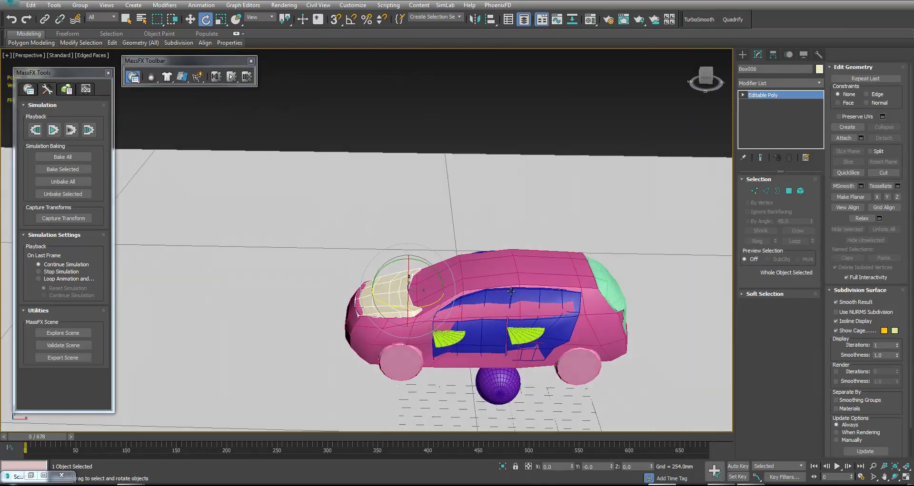
alt+middle_drag(597, 307, 489, 296)
scroll(489, 296, up, 3)
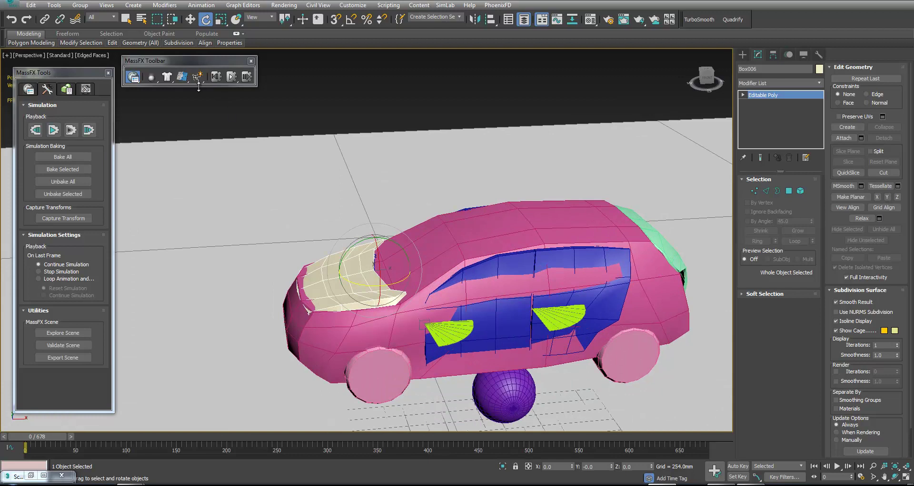
click(182, 79)
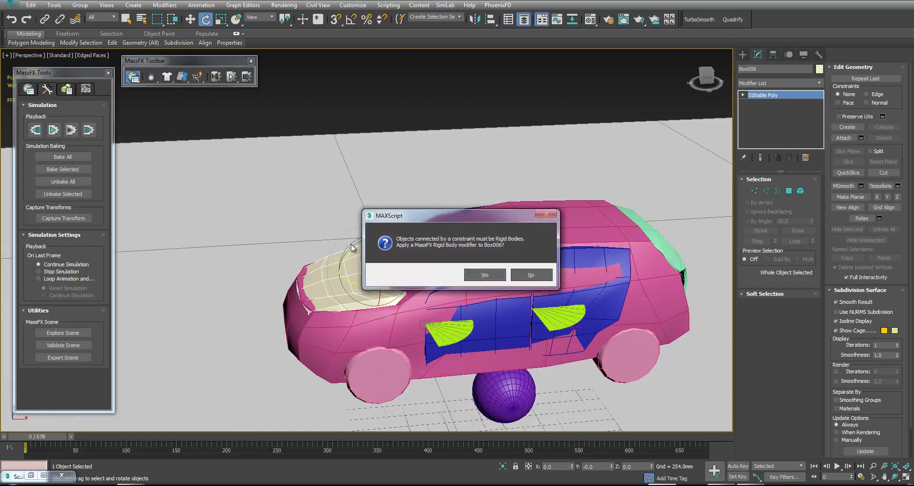
click(484, 275)
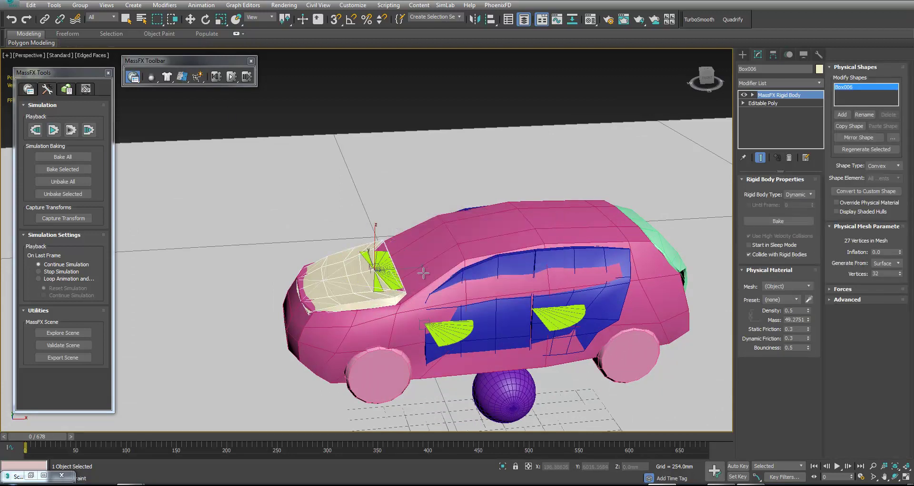
click(412, 272)
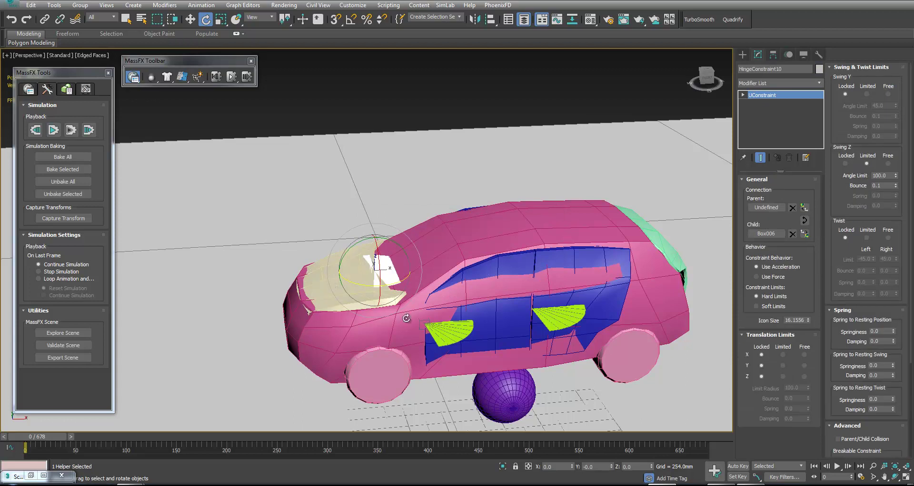
Lock Swing Z and set Swing Y to Limited on the hood's hinge constraint.
alt+middle_drag(433, 288, 390, 321)
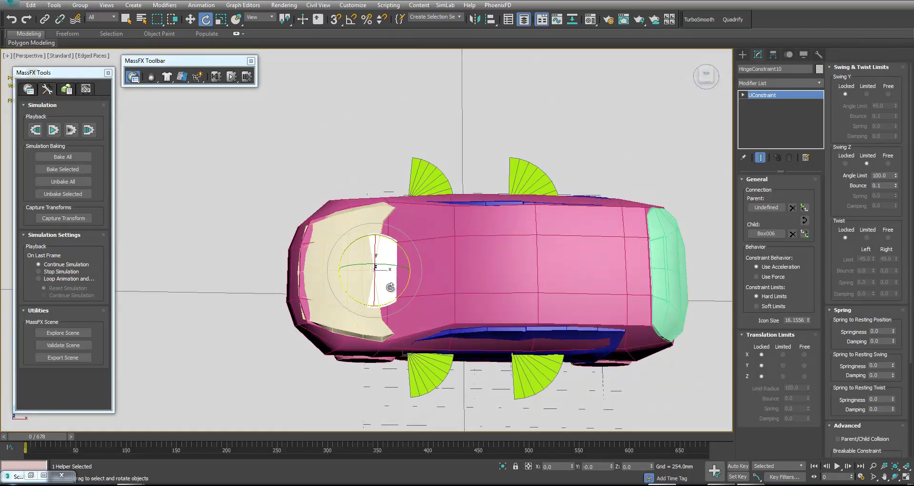
alt+middle_drag(386, 283, 384, 206)
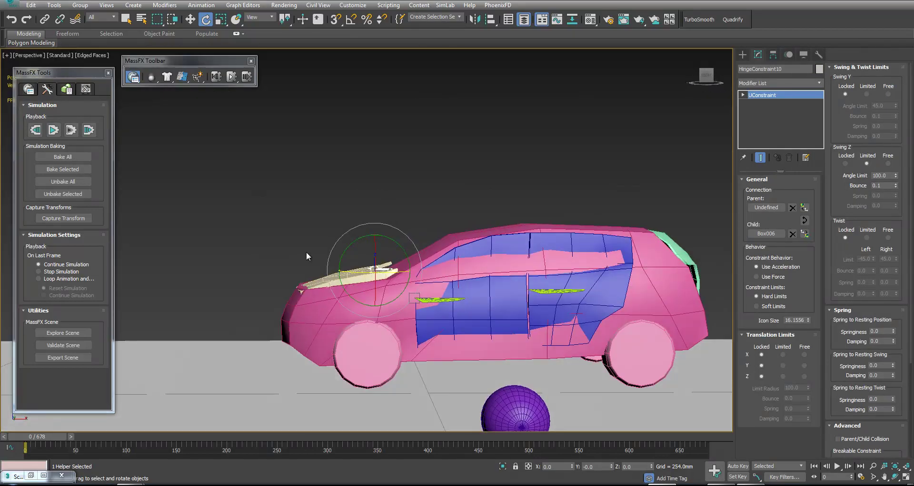
click(845, 163)
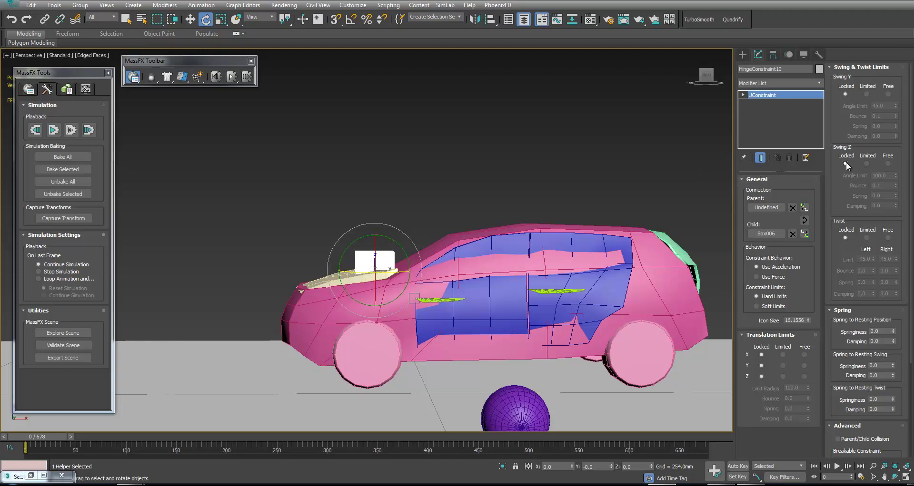
click(866, 94)
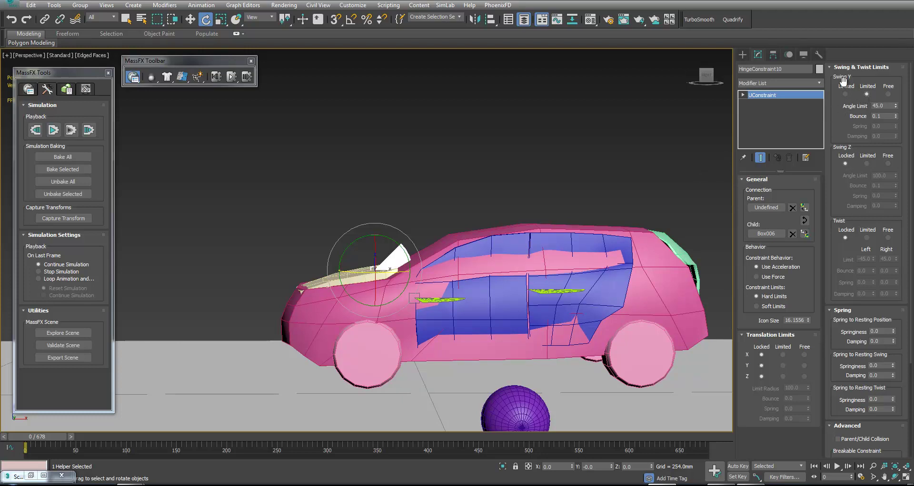
Rotate the hood's hinge in wireframe so its swing arc opens upward from the hood.
key(F3)
key(alt)
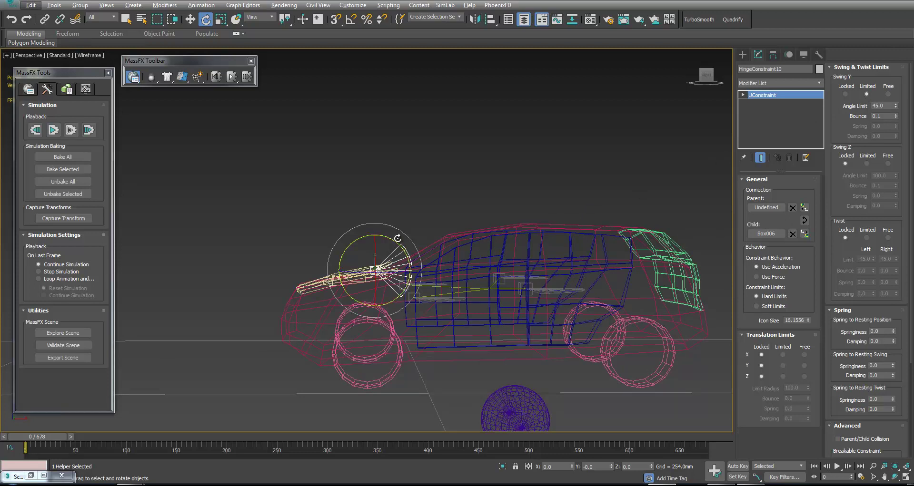
middle_drag(412, 236, 419, 233)
drag(407, 244, 190, 246)
scroll(418, 266, up, 4)
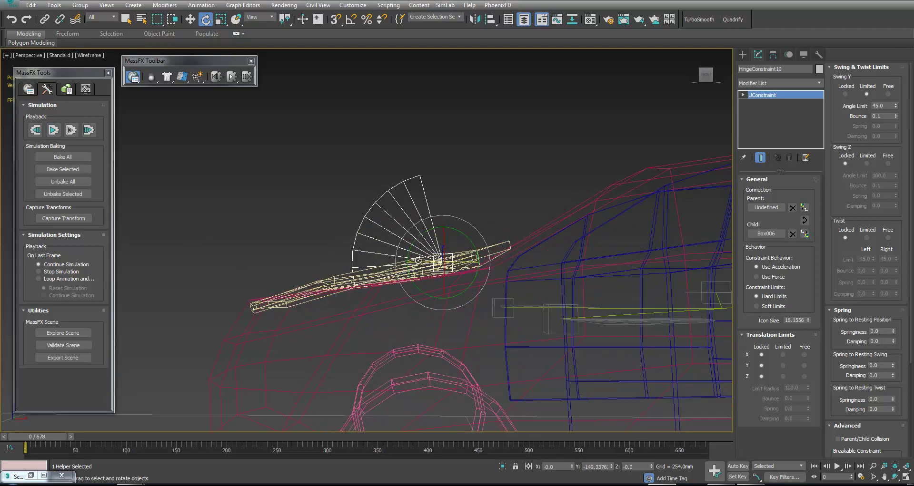
drag(459, 231, 455, 238)
alt+middle_drag(454, 238, 619, 227)
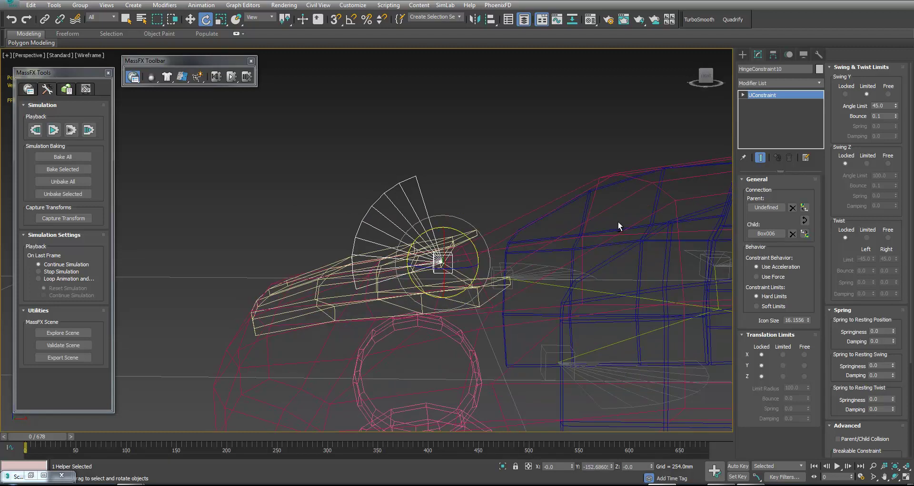
Set the hood hinge's Swing Y angle limit to 50 and fine-tune the hinge's rotation to match the hood.
drag(896, 107, 897, 89)
drag(477, 217, 482, 236)
alt+middle_drag(482, 237, 584, 197)
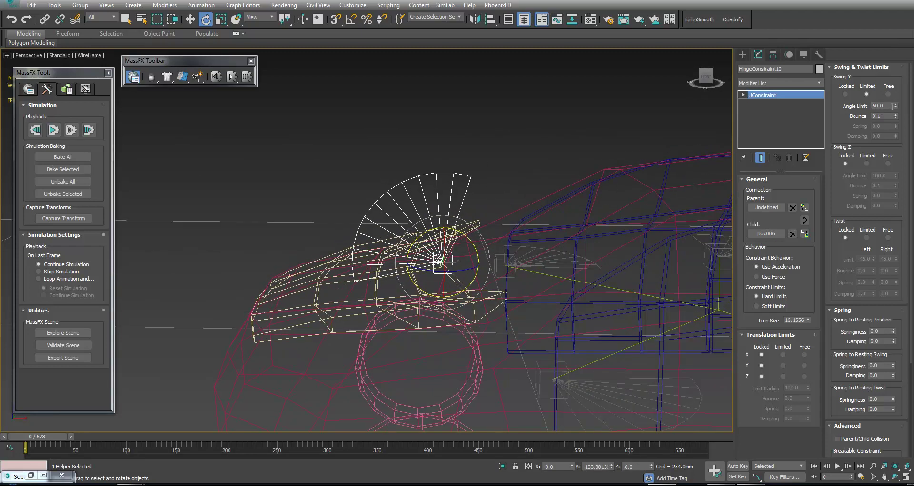
text(50)
key(Return)
alt+middle_drag(498, 202, 502, 191)
drag(462, 231, 458, 222)
alt+middle_drag(458, 223, 595, 212)
Assign the car body Box001 as the parent of the hood's hinge constraint.
click(762, 208)
key(w)
click(626, 180)
Create a hinge constraint on the tailgate Box007, applying a MassFX Rigid Body modifier to it.
scroll(620, 263, down, 5)
alt+middle_drag(621, 263, 562, 233)
right_click(573, 233)
click(579, 240)
click(530, 241)
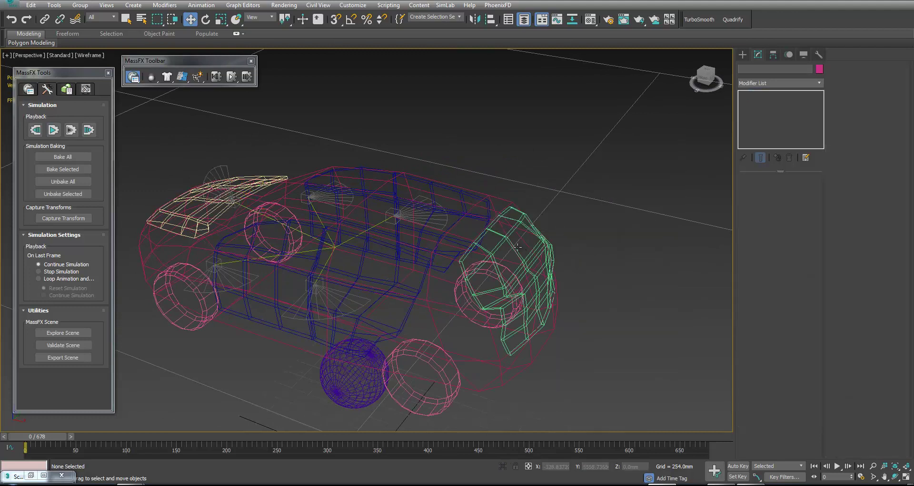
click(181, 77)
click(484, 276)
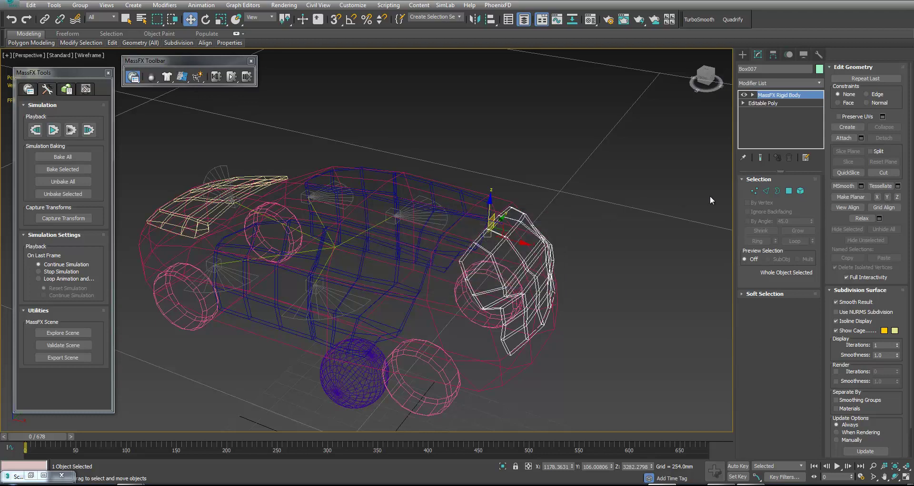
click(561, 248)
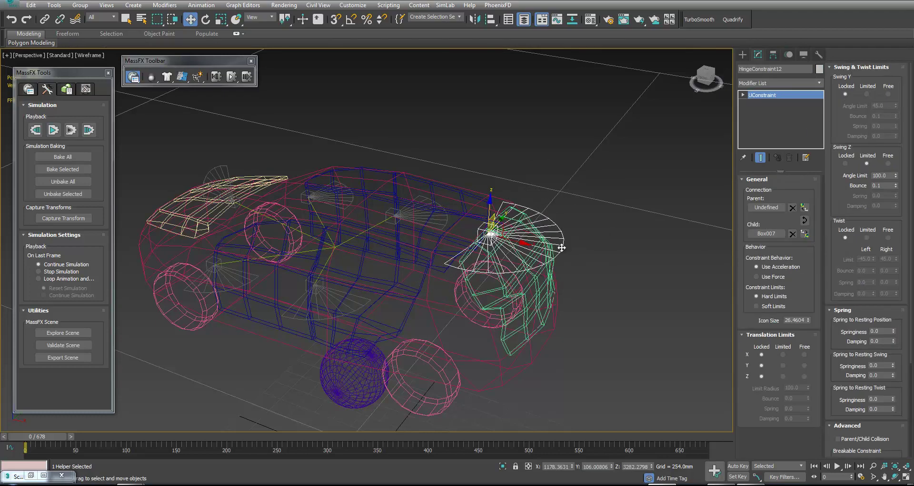
Limit Swing Y and lock Swing Z on the tailgate's hinge, and rotate the hinge slightly to suit the tailgate.
click(867, 94)
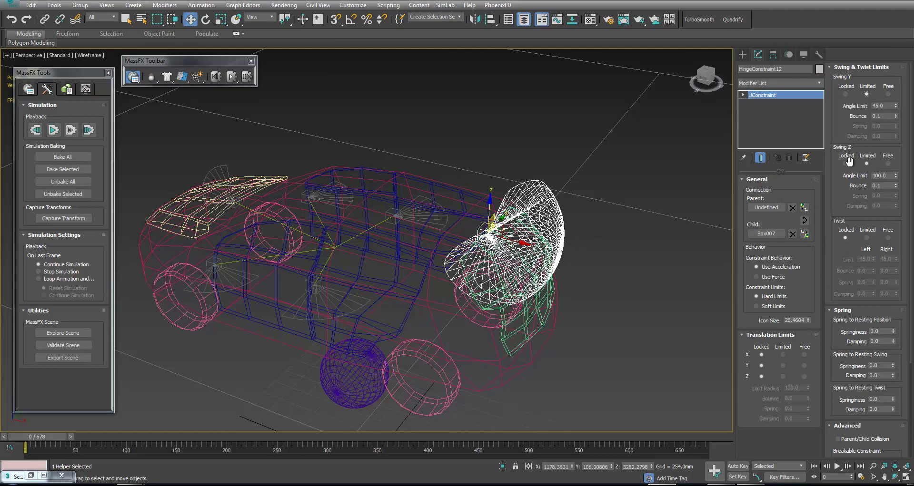
click(846, 164)
alt+middle_drag(564, 206, 596, 165)
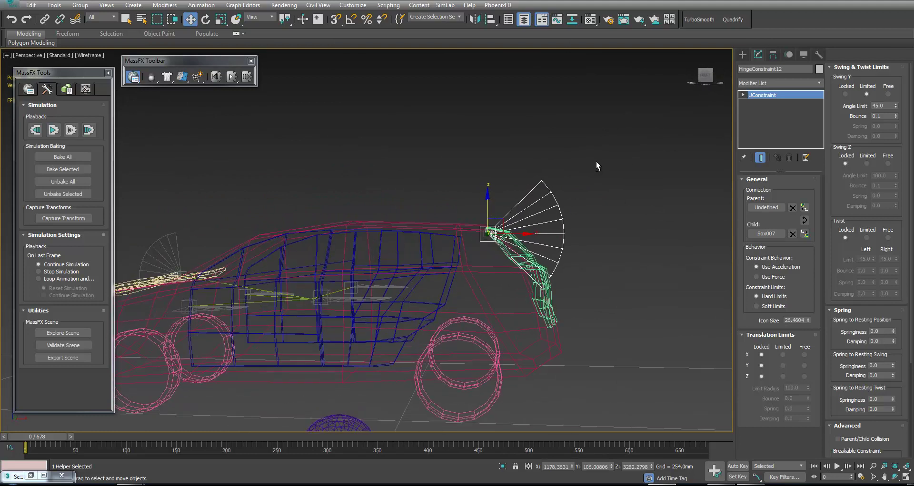
key(e)
drag(519, 214, 528, 221)
alt+middle_drag(528, 222, 616, 225)
Assign the car body Box001 as the parent of the tailgate's hinge constraint.
click(771, 209)
click(403, 313)
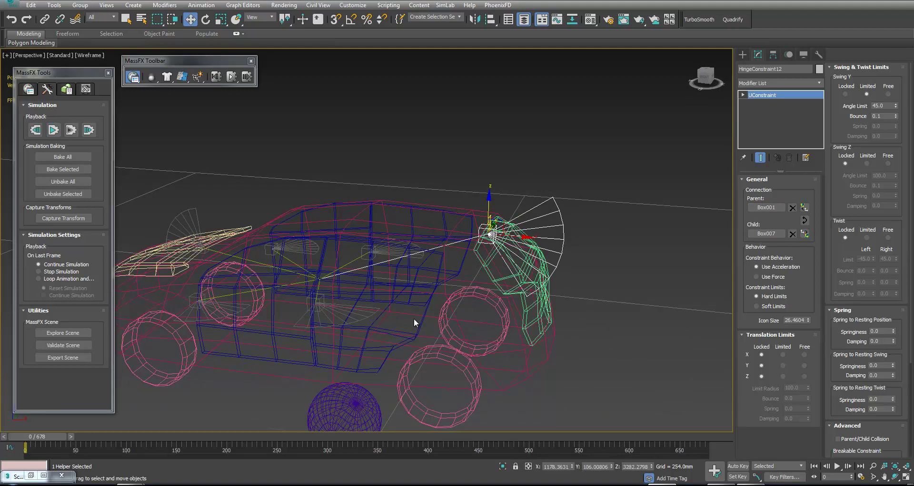
click(623, 257)
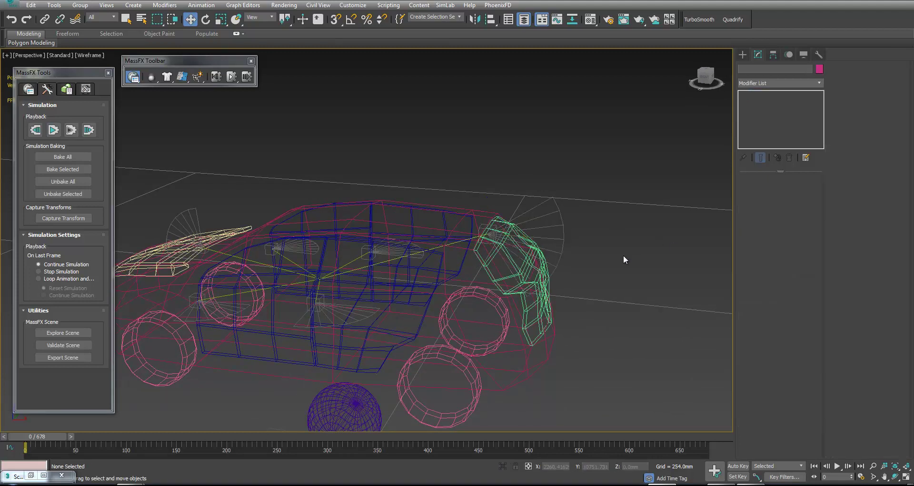
Turn off Collide with Rigid Bodies for the tailgate Box007 and the hood Box006.
click(540, 295)
alt+middle_drag(494, 251, 522, 232)
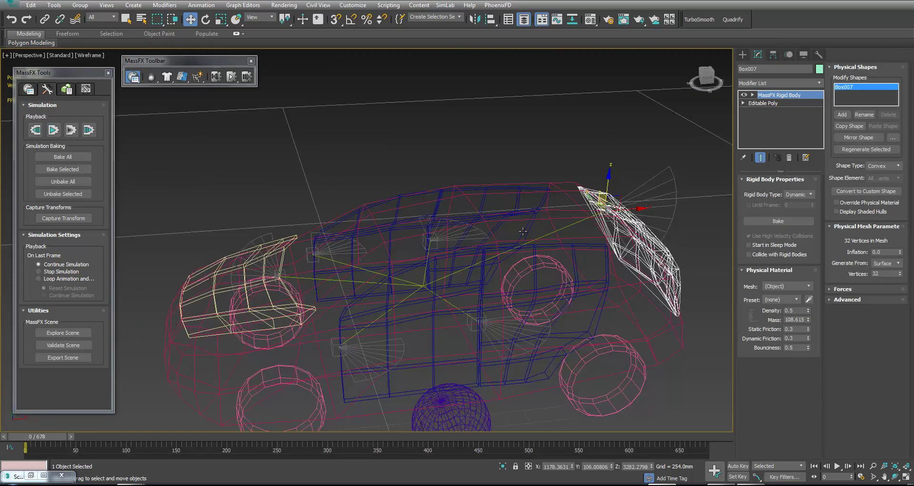
click(216, 303)
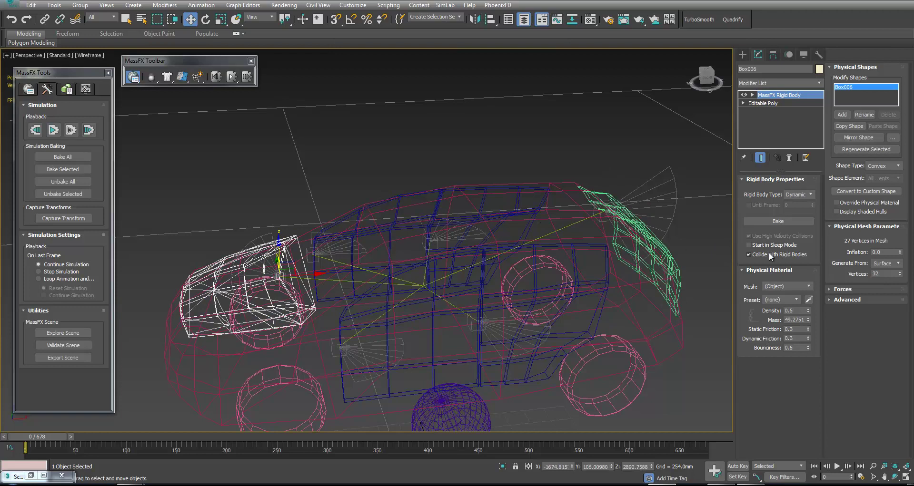
click(547, 153)
Run the simulation in the shaded view, inspect the hood and tailgate from several angles, and reset it.
key(F3)
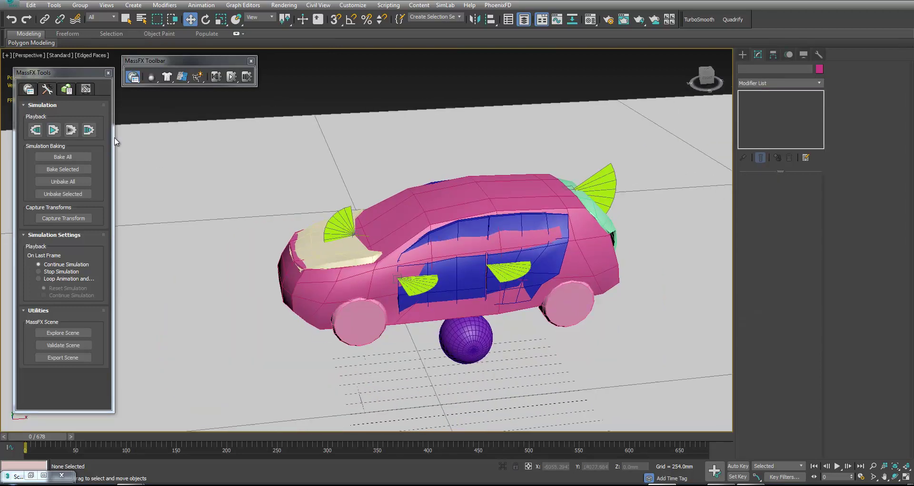
click(71, 132)
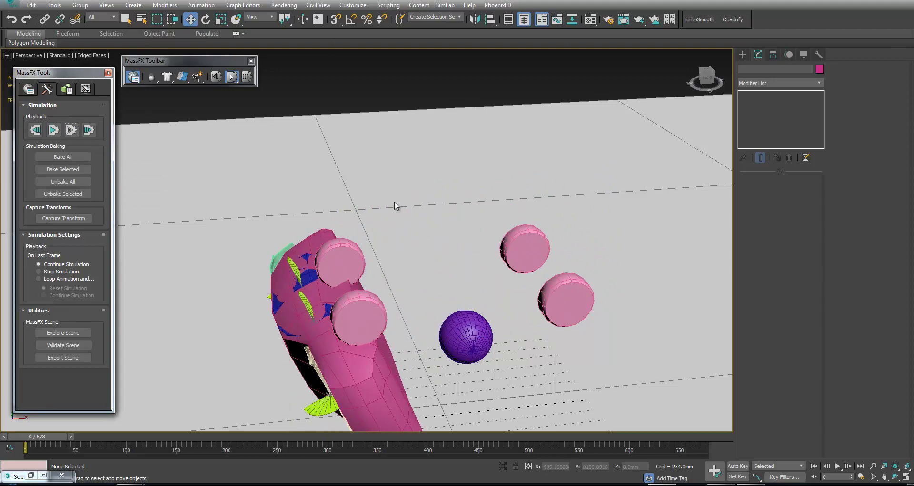
alt+middle_drag(381, 216, 453, 210)
middle_drag(545, 226, 434, 243)
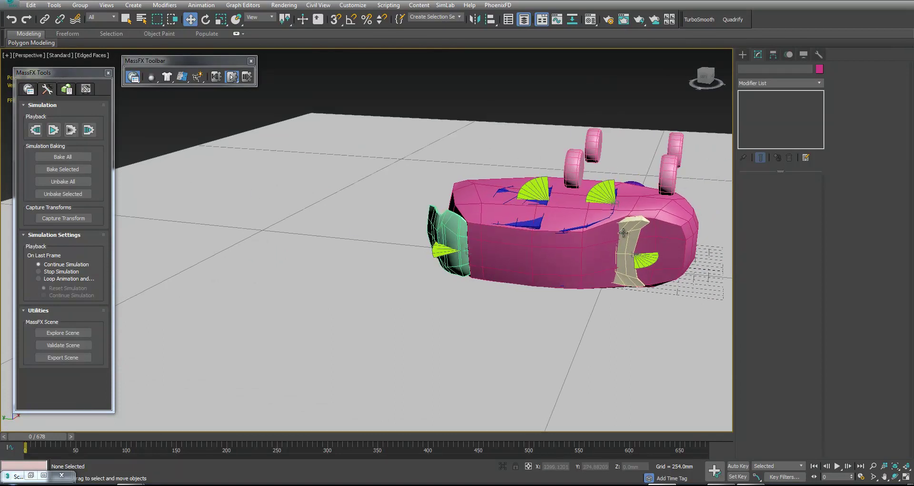
alt+middle_drag(624, 237, 595, 251)
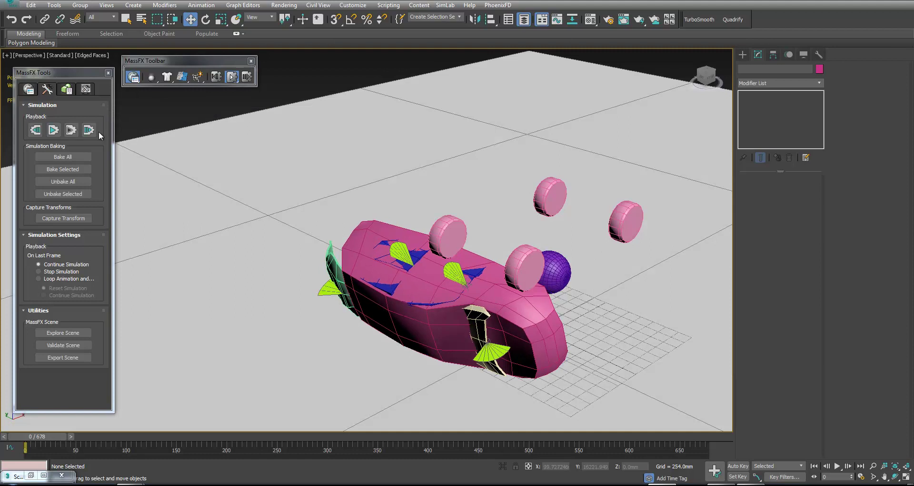
click(70, 130)
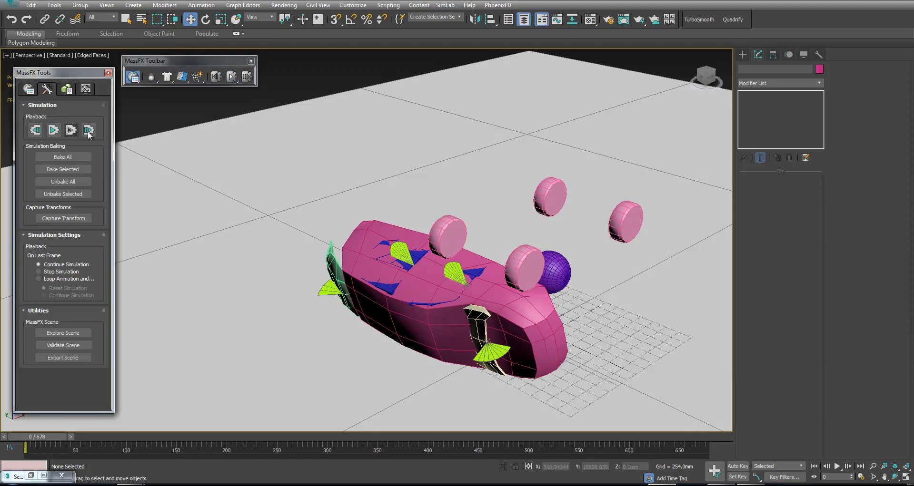
middle_drag(206, 146, 217, 152)
key(ctrl+z)
Delete the static sphere under the car.
click(496, 222)
alt+middle_drag(496, 222, 315, 229)
mouse_move(367, 230)
alt+middle_down()
mouse_move(378, 241)
mouse_move(367, 218)
alt+middle_up()
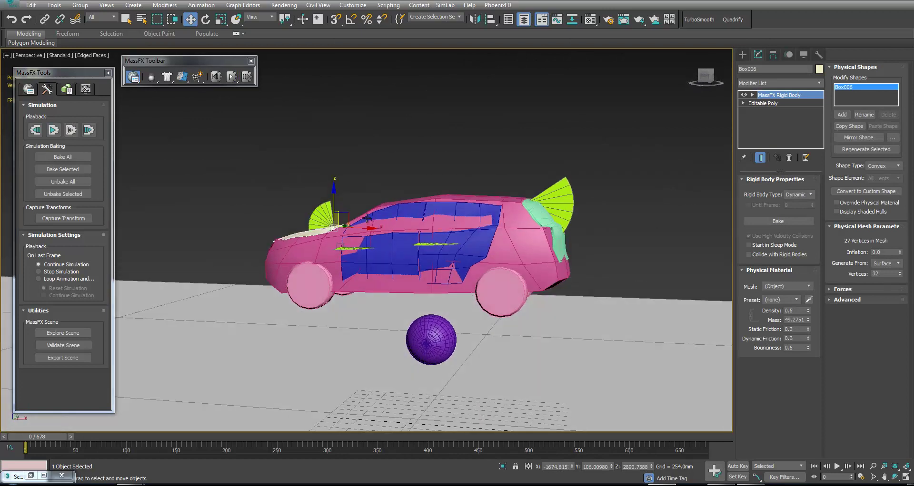
click(416, 318)
click(420, 323)
key(Delete)
Run the simulation without the sphere and examine the hood and tailgate swing in wireframe.
alt+middle_drag(432, 310, 246, 209)
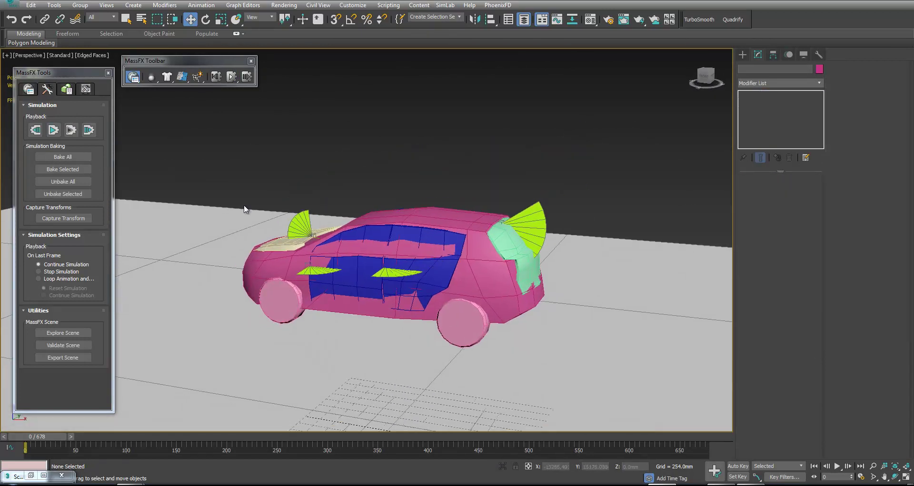
click(70, 130)
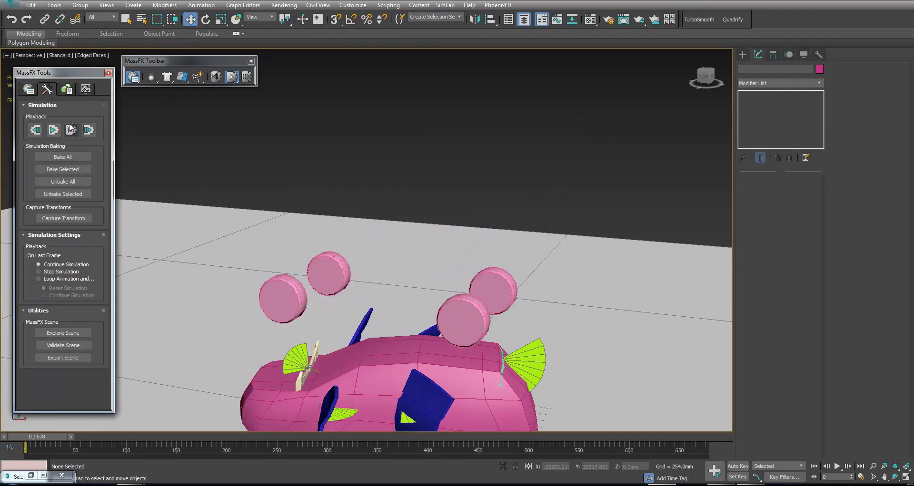
mouse_move(345, 245)
middle_down()
mouse_move(351, 231)
mouse_move(326, 144)
middle_up()
key(F3)
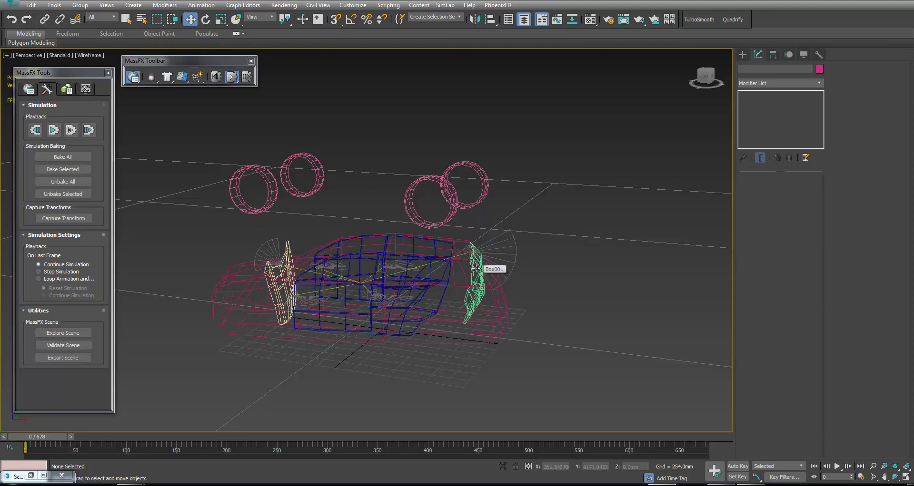
Stop and reset the simulation and undo the deletion of the sphere.
click(74, 132)
middle_click(210, 236)
click(55, 436)
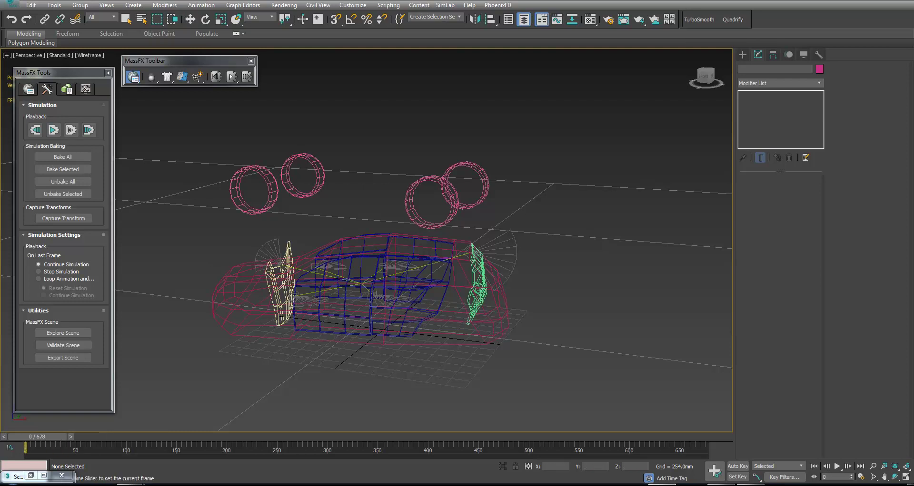
key(ctrl+z)
Select the tailgate and rotate only its pivot at the roof hinge.
middle_drag(509, 123, 546, 162)
click(563, 161)
click(563, 161)
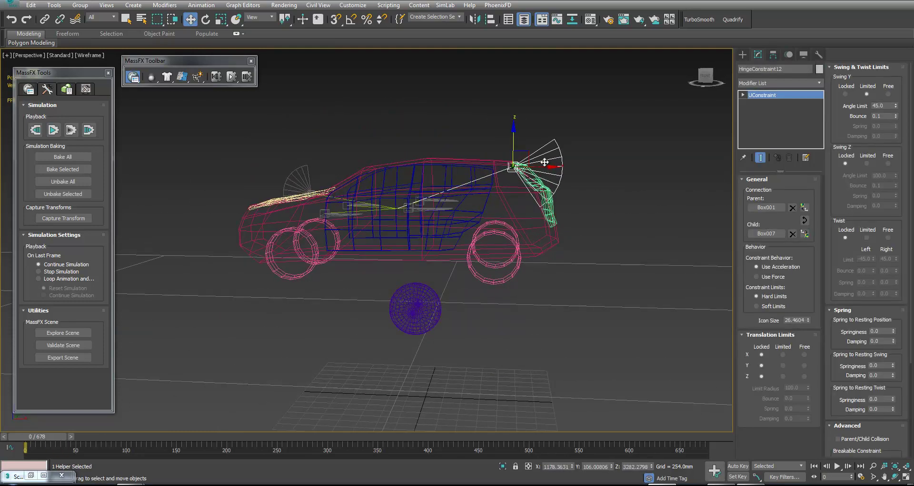
scroll(557, 166, up, 3)
alt+middle_drag(557, 194, 545, 175)
key(e)
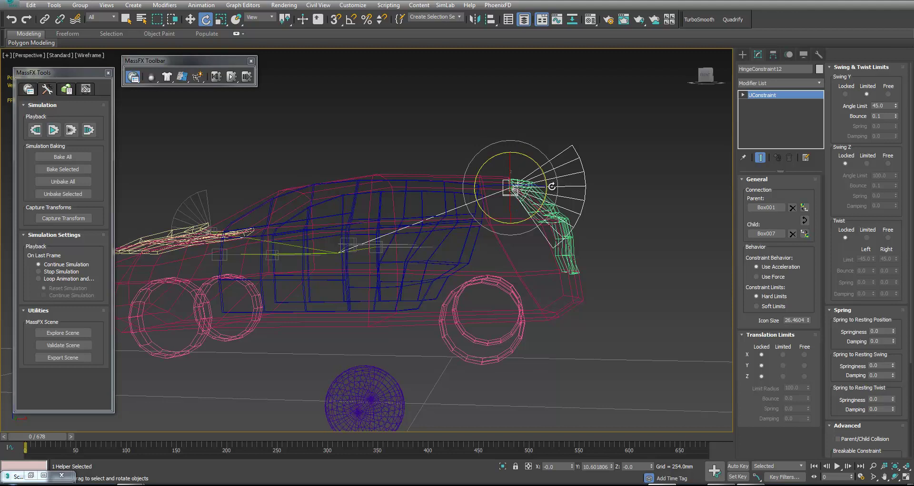
click(625, 229)
click(576, 236)
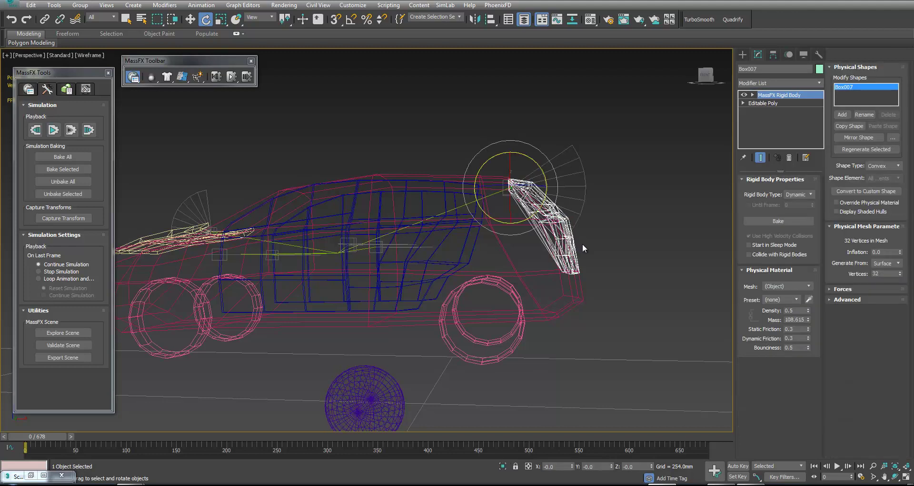
click(773, 54)
click(762, 119)
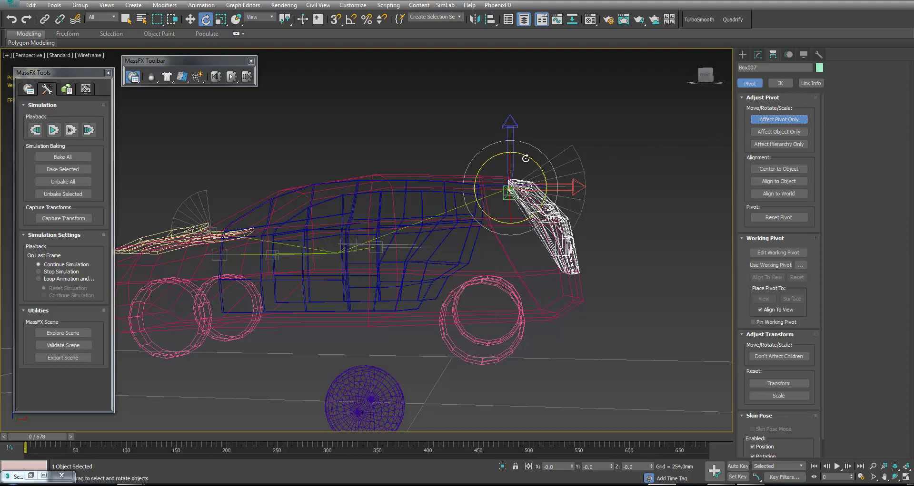
drag(525, 156, 569, 174)
click(660, 157)
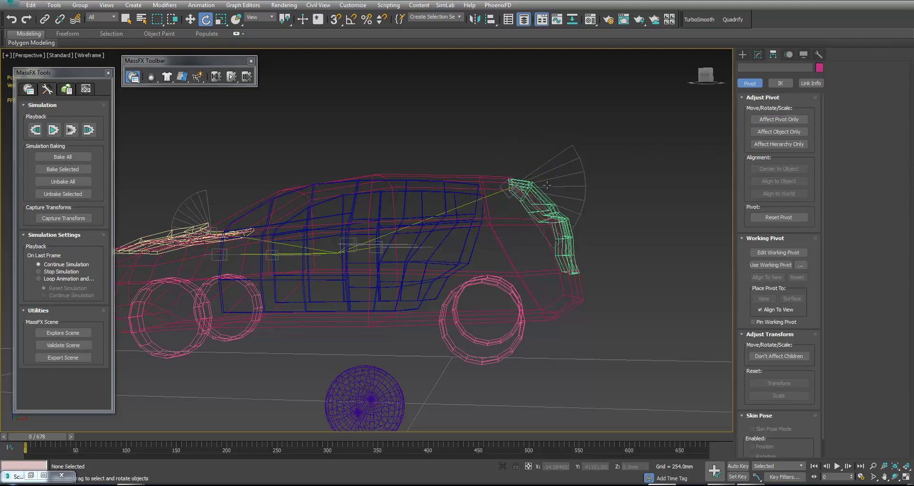
Run the simulation in the shaded view, inspect how the tailgate, hood and doors swing, and reset it.
scroll(375, 181, down, 3)
alt+middle_drag(388, 196, 419, 177)
click(370, 351)
mouse_move(370, 356)
alt+middle_down()
mouse_move(359, 302)
mouse_move(398, 287)
mouse_move(405, 253)
mouse_move(366, 254)
mouse_move(393, 217)
alt+middle_up()
key(F3)
click(68, 131)
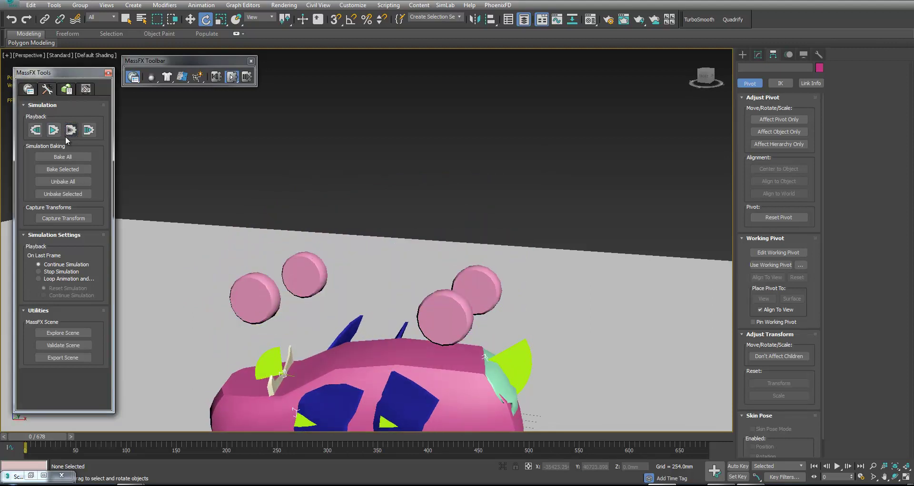
alt+middle_drag(210, 231, 224, 183)
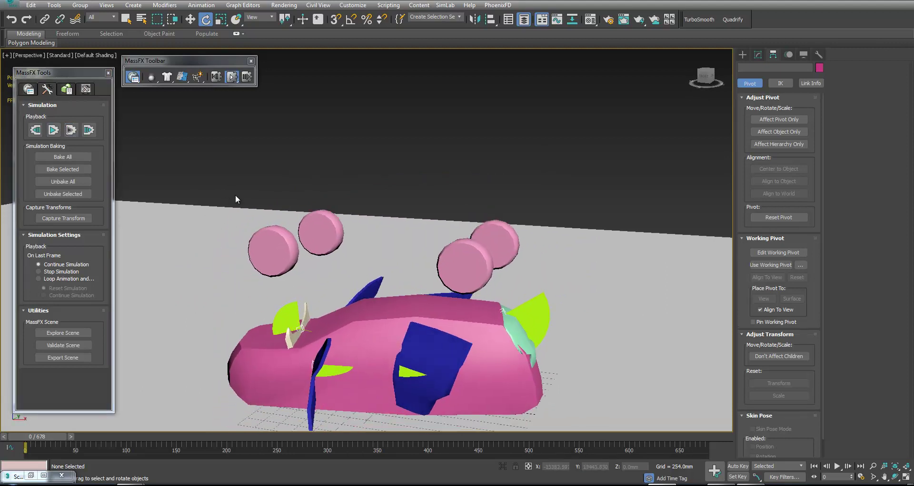
click(71, 131)
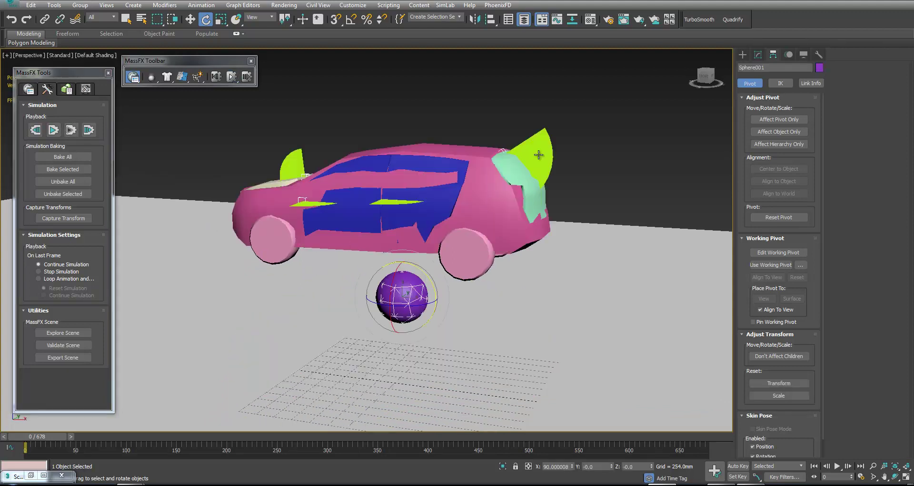
Rotate the tailgate's hinge constraint to about 15.5 degrees in Y, rerun the simulation and reset it.
click(538, 154)
click(199, 213)
click(74, 133)
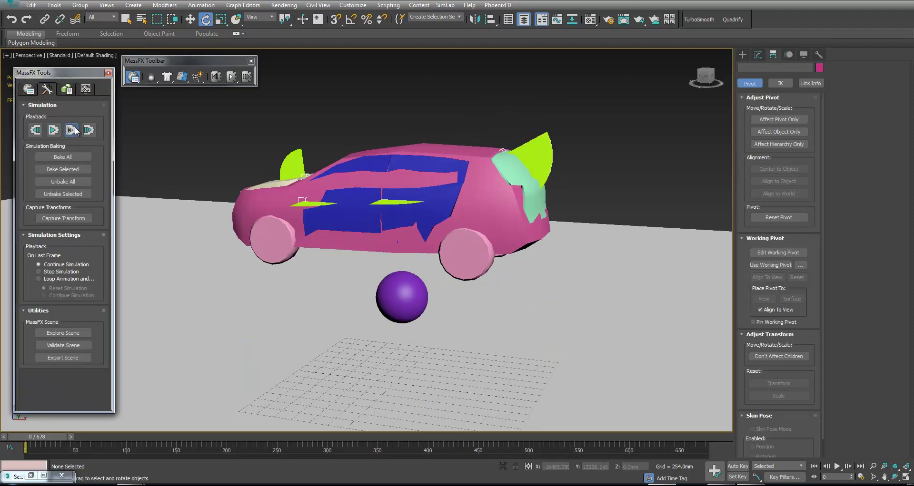
click(75, 131)
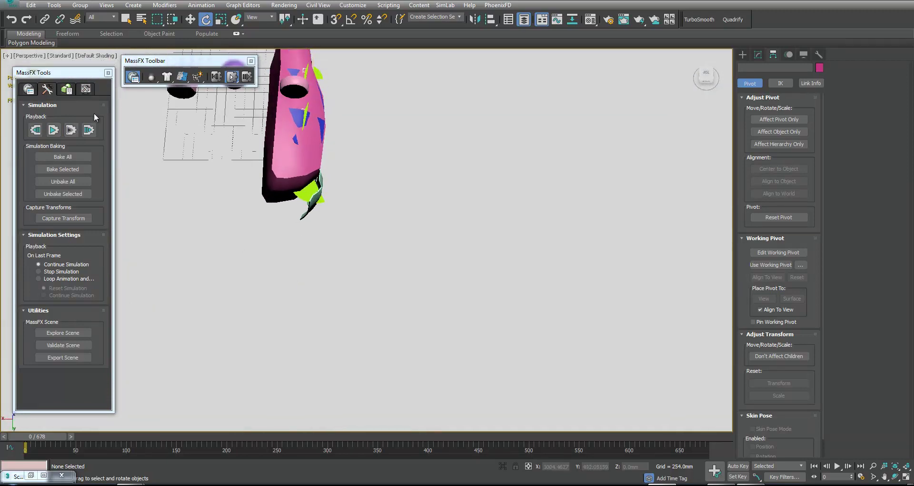
click(71, 130)
alt+middle_drag(297, 189, 452, 152)
Delete the sphere under the car and turn on edged faces in the shaded perspective view.
key(ctrl+z)
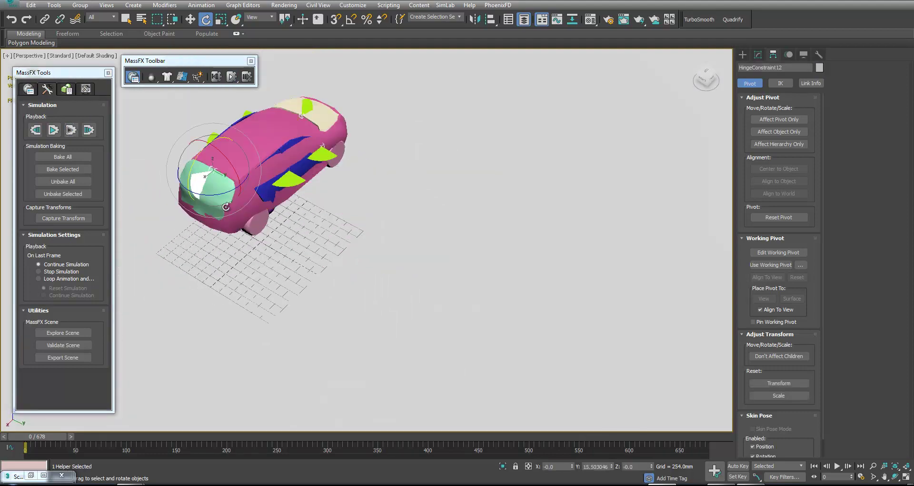
alt+middle_drag(270, 213, 514, 188)
click(418, 194)
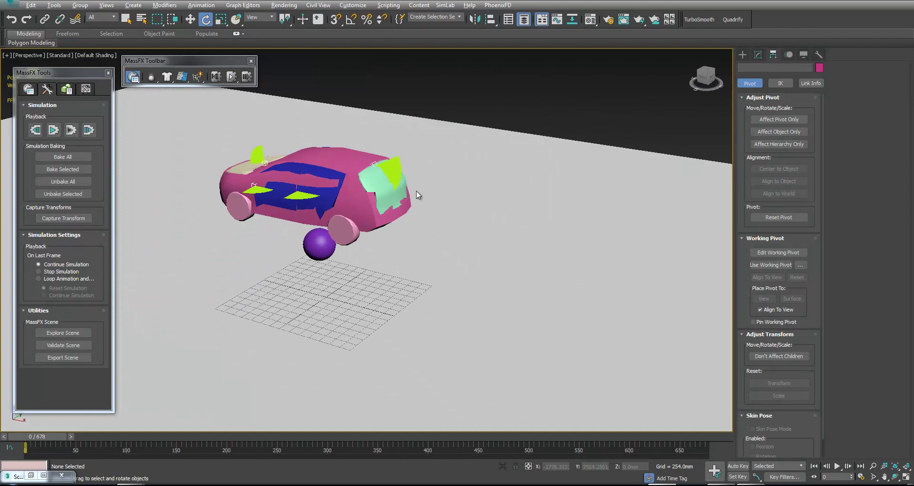
click(315, 240)
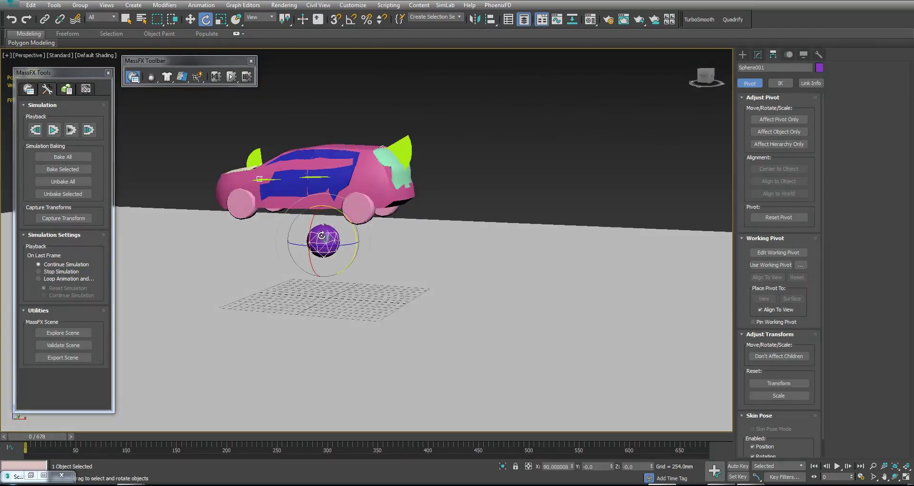
key(Delete)
alt+middle_drag(320, 239, 379, 227)
scroll(386, 249, up, 3)
key(F4)
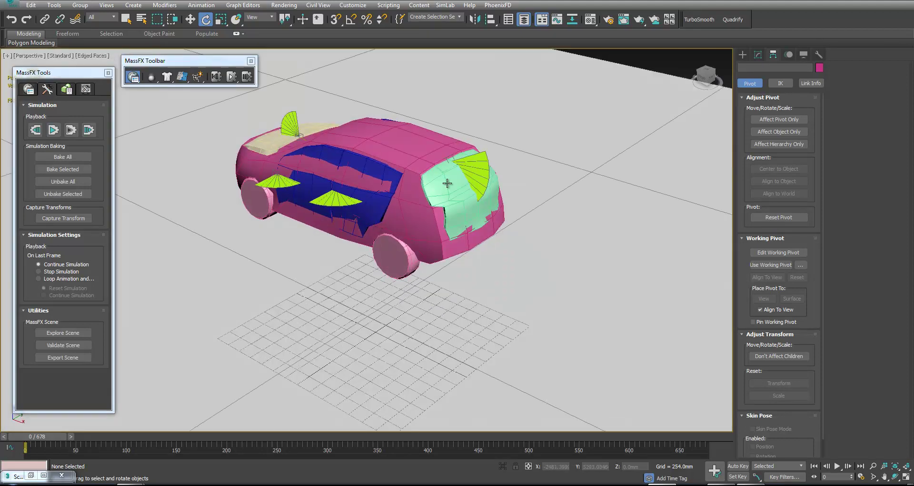
Run the simulation without the sphere to check the tailgate from behind, and reset it.
click(468, 170)
alt+middle_drag(475, 154, 217, 163)
click(72, 130)
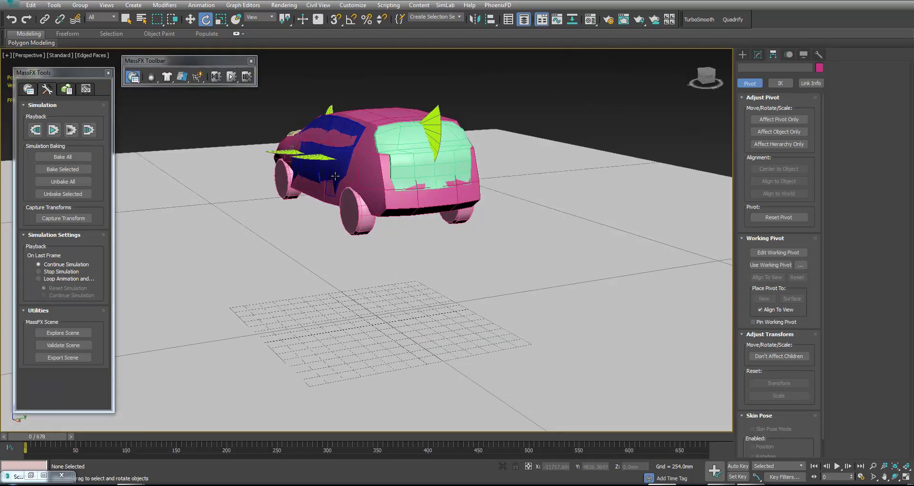
Create a box about 565 × 1309 × 461 mm beneath the car in the Front view.
click(743, 54)
click(760, 112)
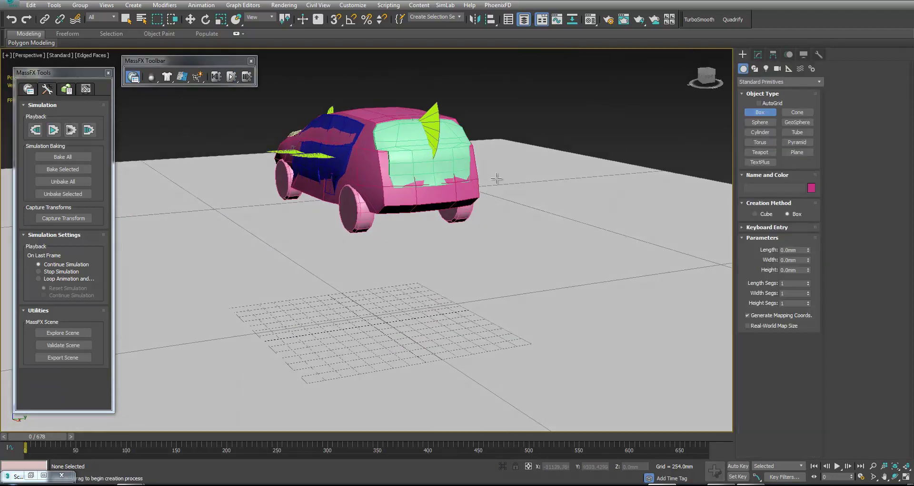
alt+middle_drag(475, 171, 475, 164)
key(alt+w)
drag(546, 87, 588, 106)
click(588, 96)
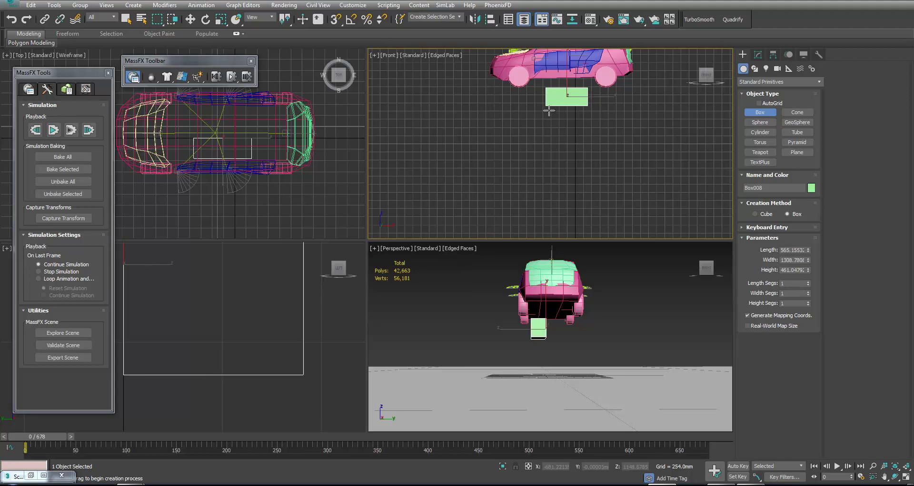
Make the new box a MassFX rigid body of type Static and return to the full-size perspective view.
key(e)
click(151, 77)
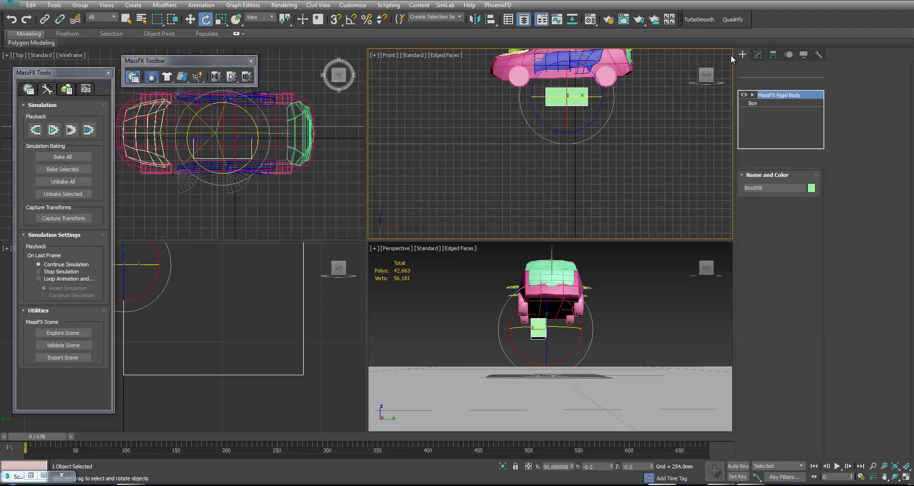
click(807, 195)
click(797, 221)
right_click(642, 292)
key(alt+w)
alt+middle_drag(635, 291, 469, 210)
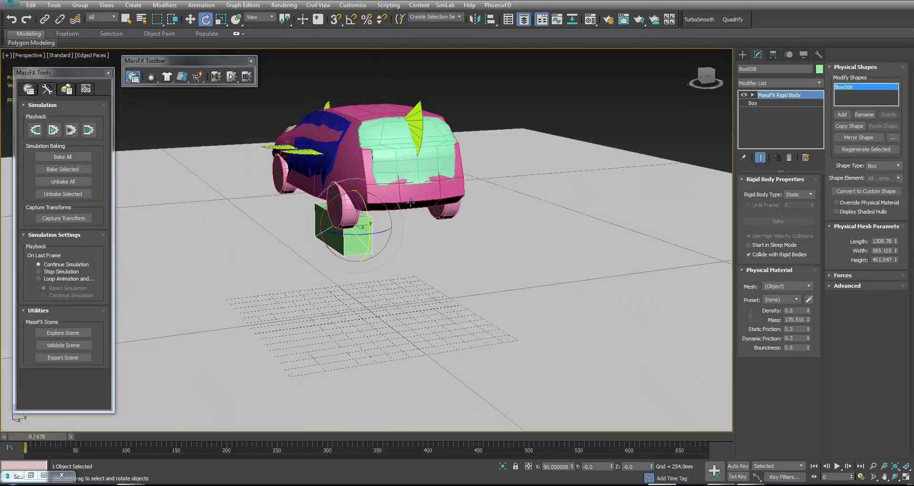
Test the car's fall onto the static box, reset, and rotate the box to about 24 degrees in Z.
click(72, 133)
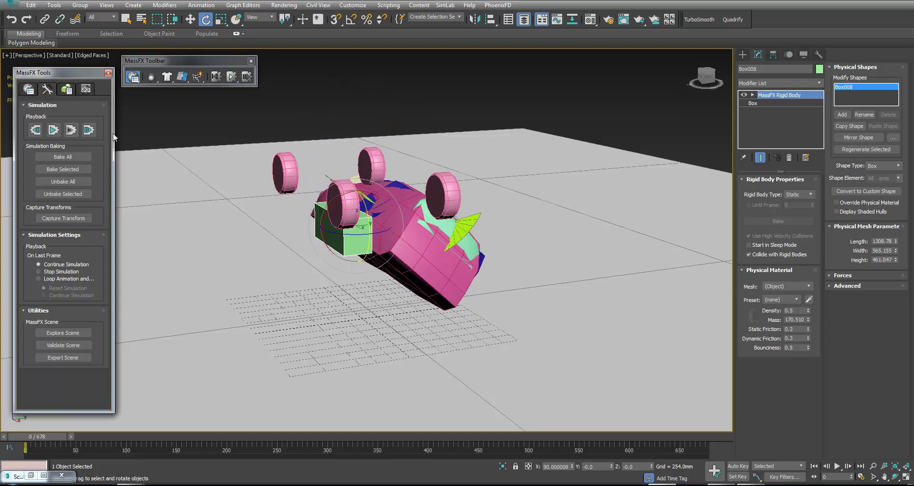
click(71, 130)
alt+middle_drag(364, 234, 381, 233)
drag(381, 233, 393, 233)
Try moving the box sideways to about 387.5 mm in Y under the car and run the simulation.
key(w)
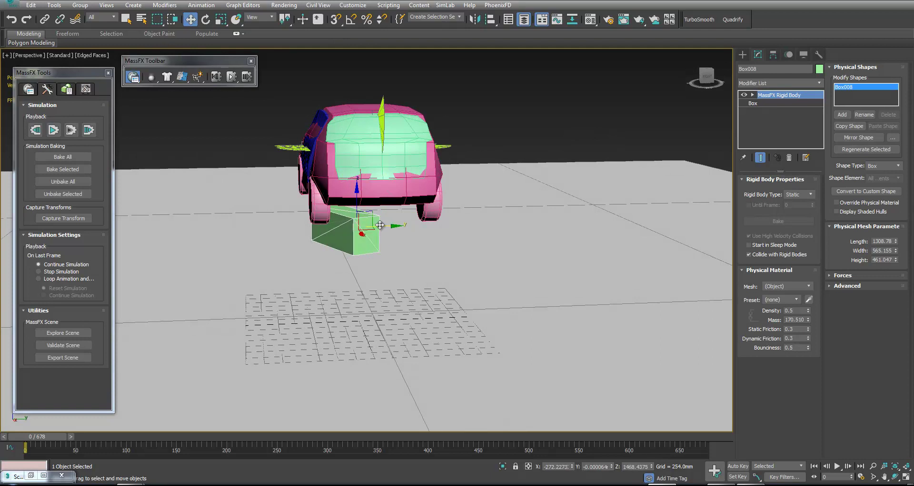
click(72, 131)
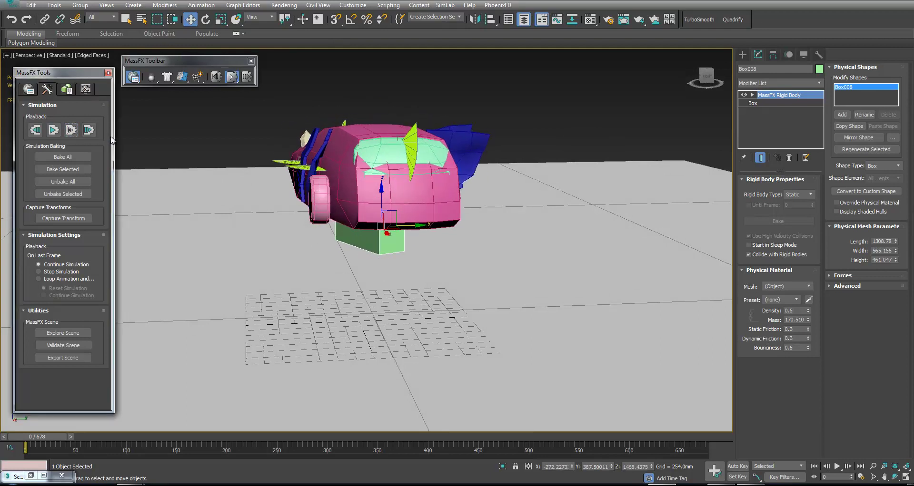
Rotate the box to about 44 degrees in Z, run the simulation to inspect the crash, and reset it.
key(e)
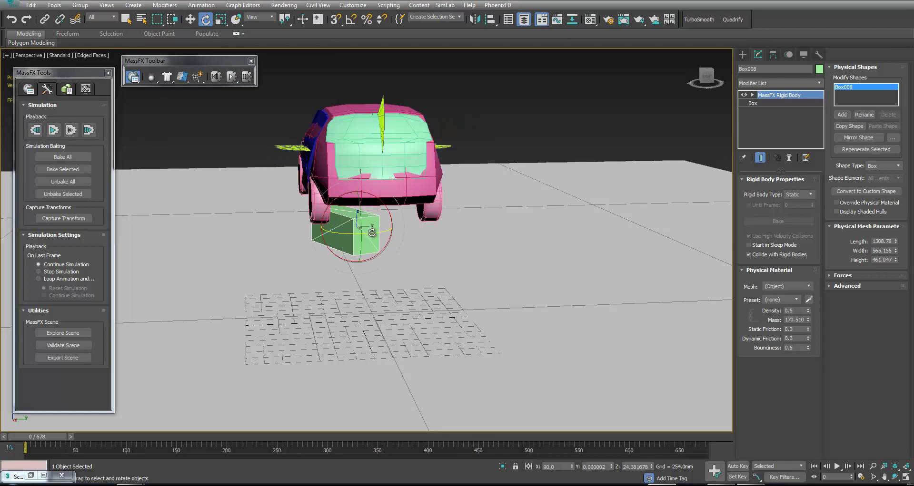
drag(372, 233, 390, 233)
click(74, 133)
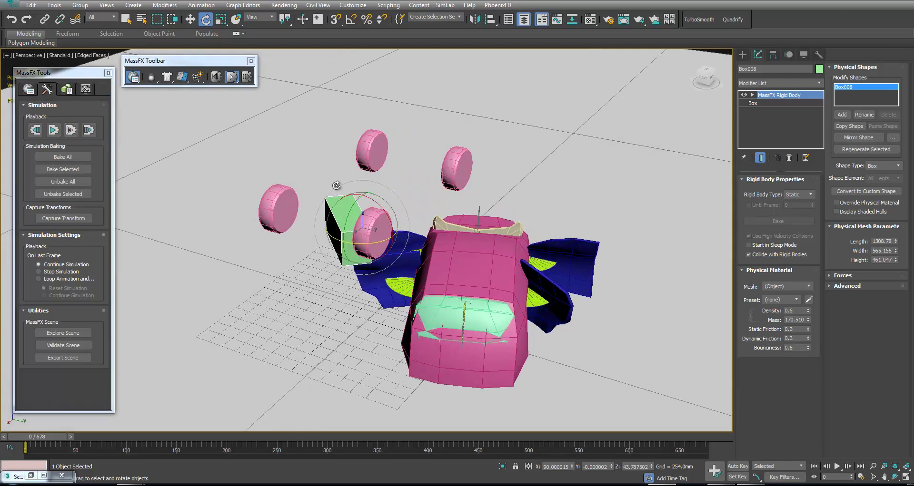
alt+middle_drag(331, 189, 119, 143)
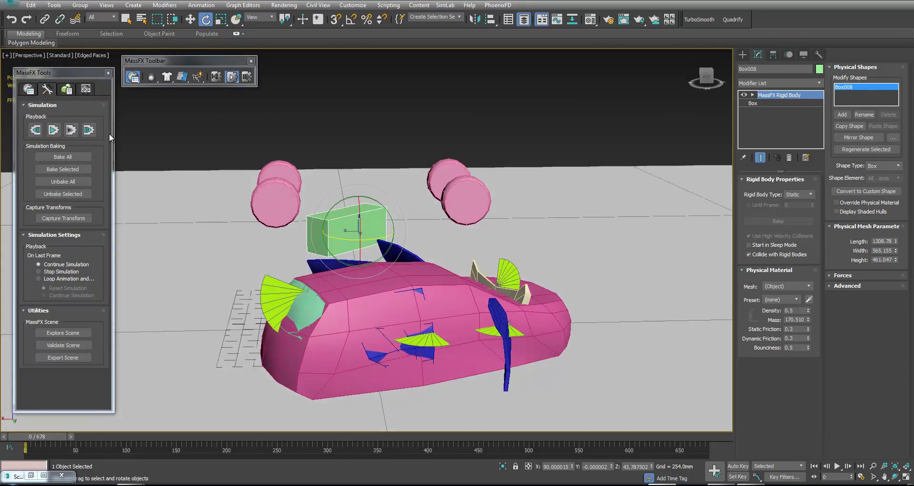
click(423, 140)
key(ctrl+z)
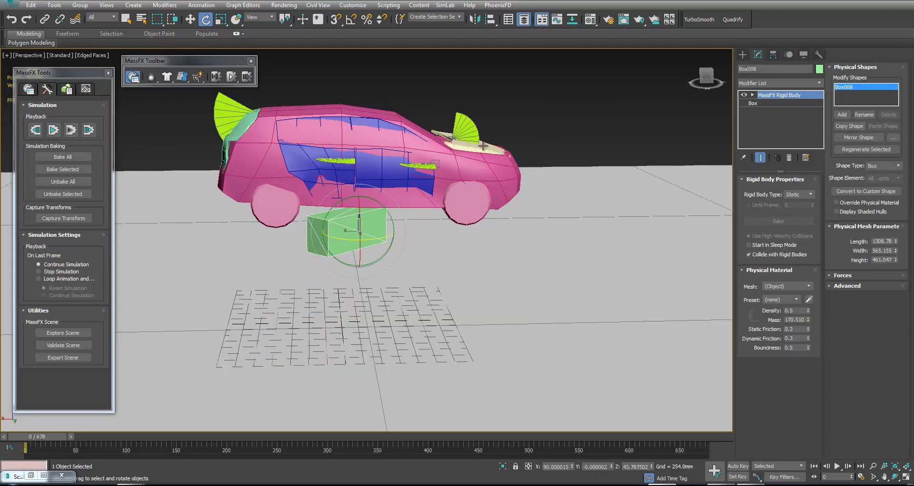
Select the hood and rotate only its pivot about 180 degrees around X.
click(483, 145)
middle_drag(481, 183, 479, 241)
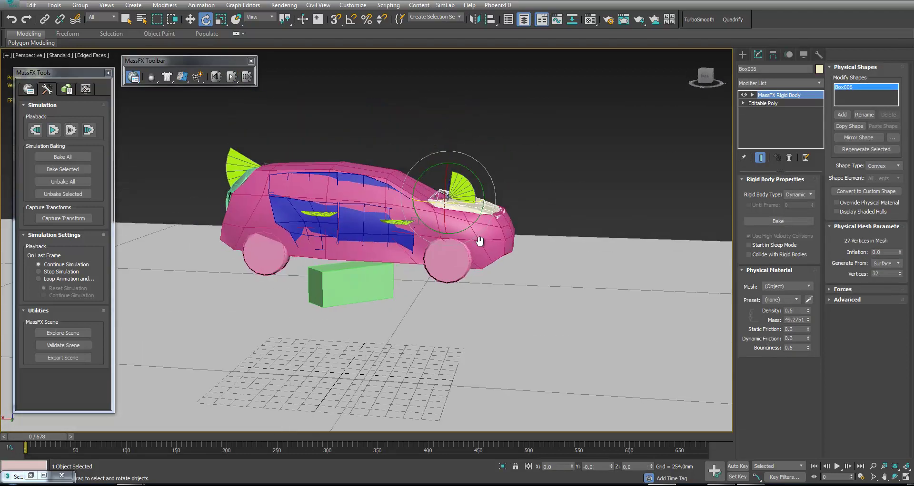
scroll(479, 241, up, 4)
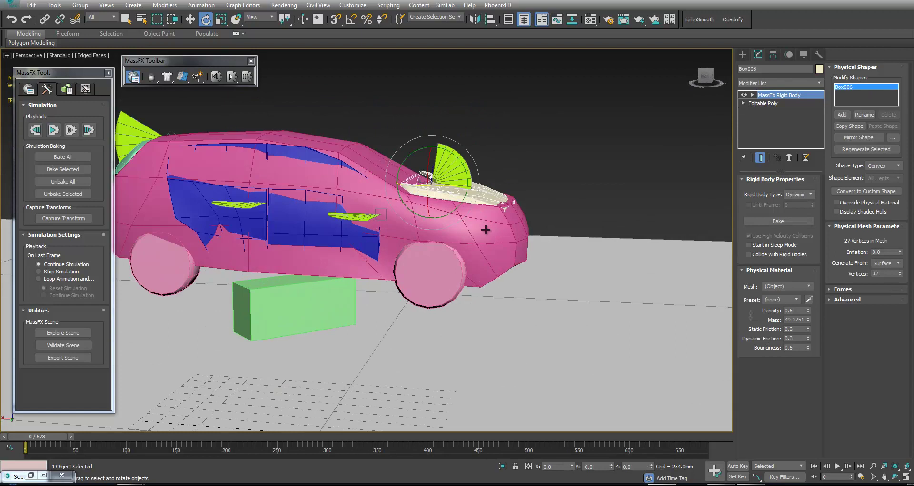
click(773, 55)
click(777, 119)
alt+middle_drag(539, 193, 540, 199)
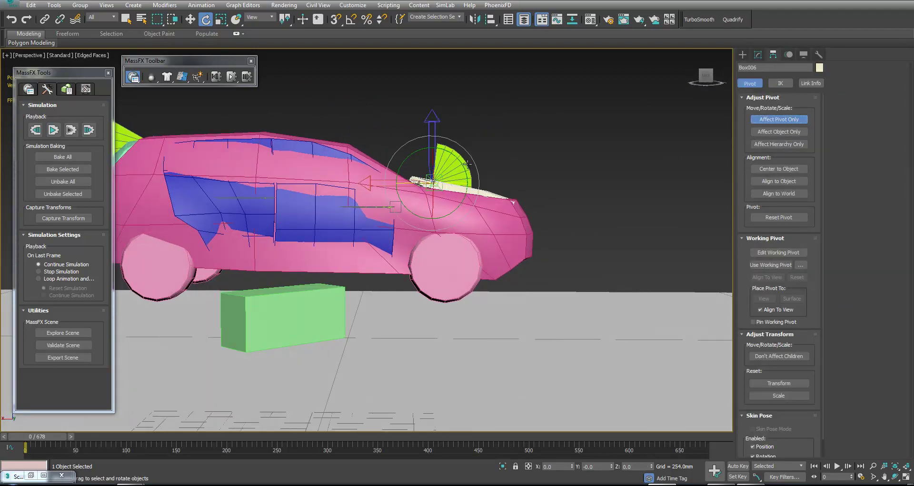
drag(455, 159, 209, 220)
alt+middle_drag(209, 220, 231, 245)
drag(425, 156, 722, 160)
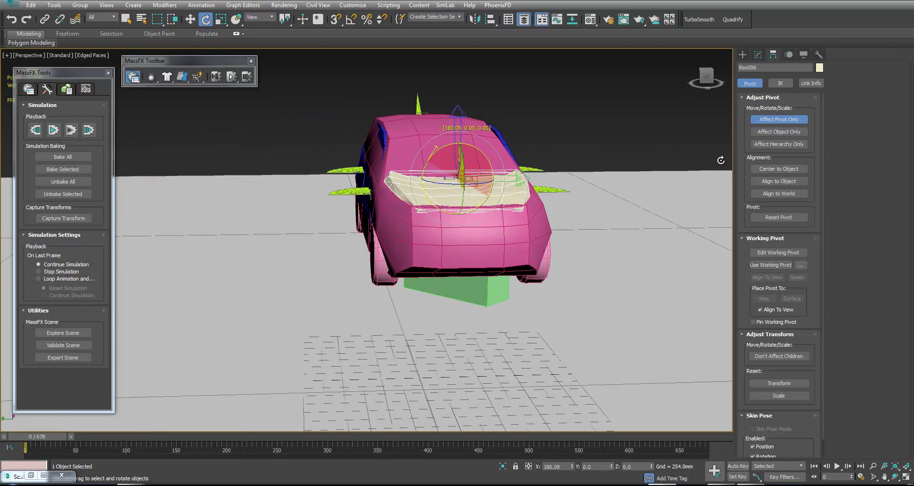
Adjust the hood pivot's orientation to about 12 degrees in Y and 180 degrees in Z, and finish pivot editing.
alt+middle_drag(610, 213, 519, 199)
drag(514, 153, 496, 143)
click(768, 121)
middle_drag(558, 137, 500, 175)
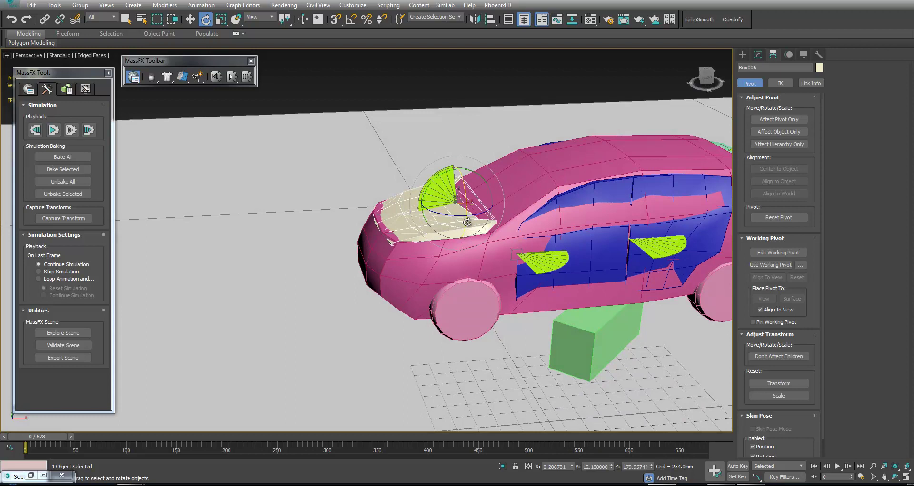
Run the simulation with the reoriented hood pivot, stop it, and examine the hood's position up close.
click(75, 132)
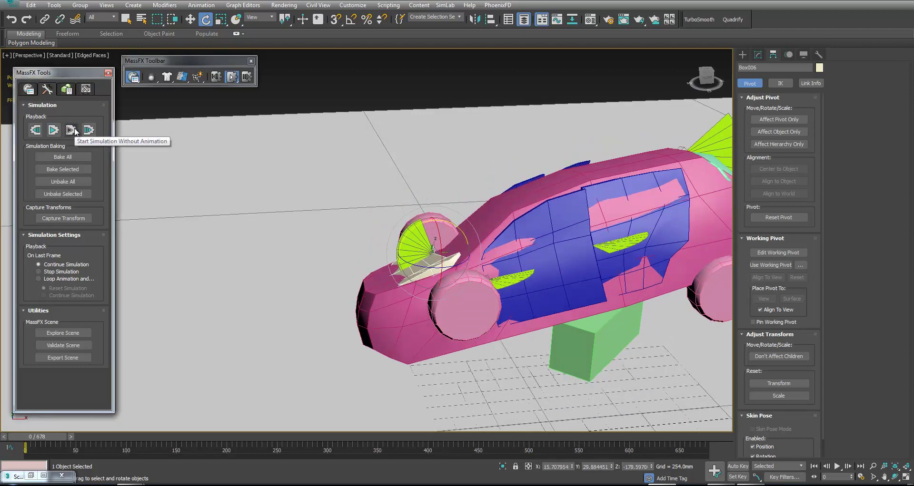
mouse_move(397, 273)
alt+middle_down()
mouse_move(415, 285)
mouse_move(367, 272)
mouse_move(380, 268)
alt+middle_up()
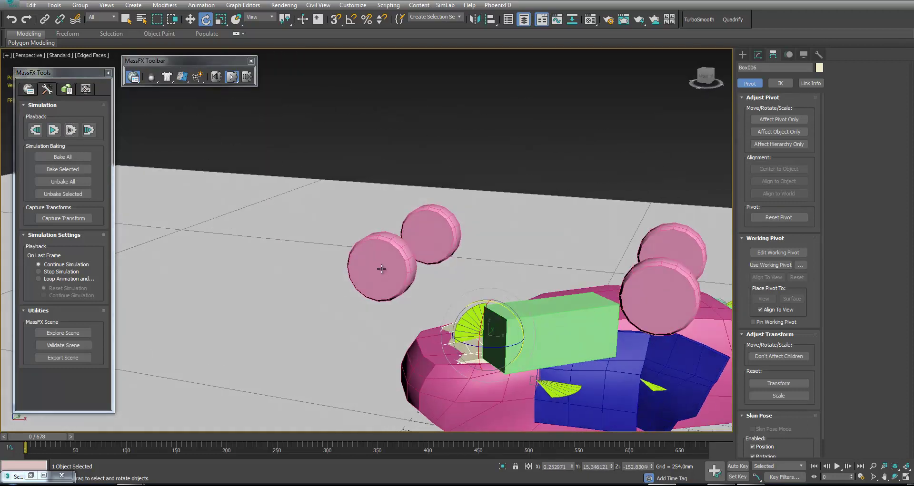
click(72, 132)
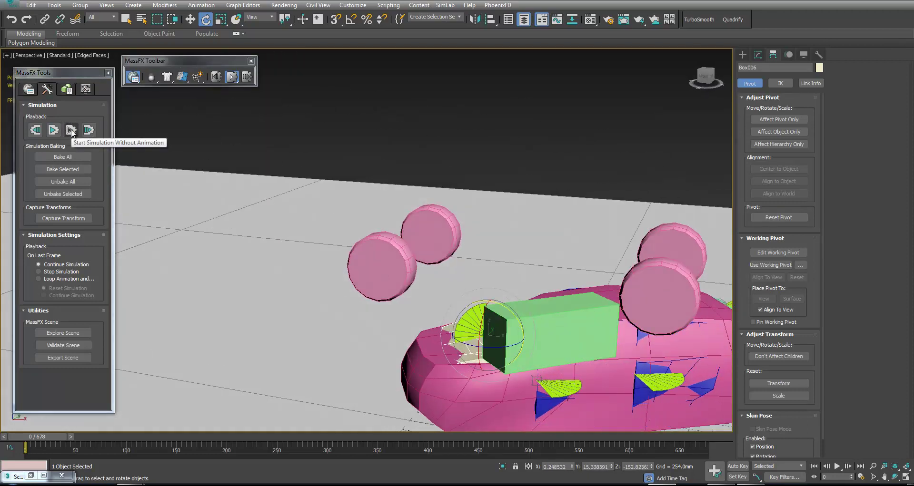
click(512, 187)
scroll(504, 172, up, 8)
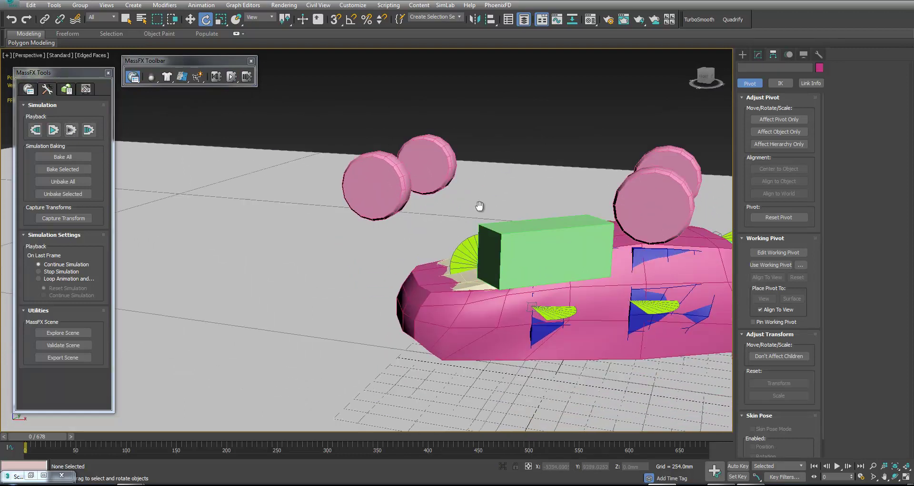
Reset the simulation, leave pivot editing, and rotate the hood's hinge constraint to about -145 degrees in Y.
key(ctrl+z)
scroll(493, 200, down, 6)
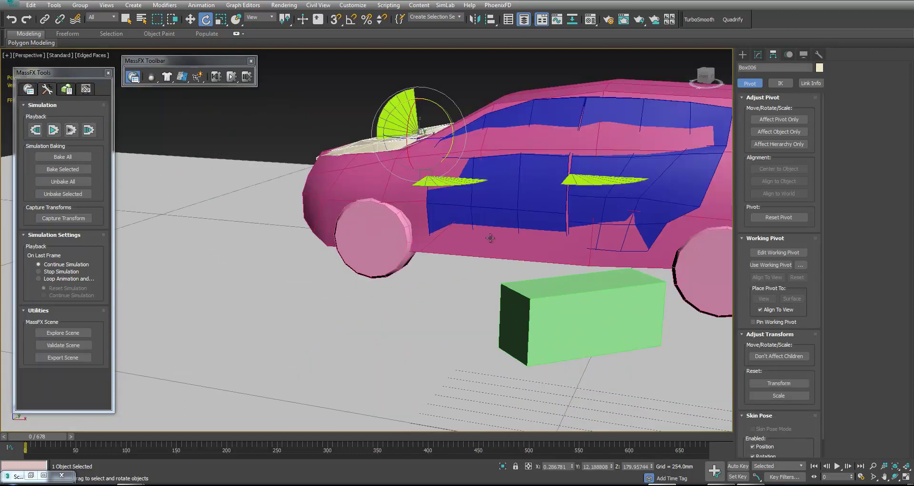
alt+middle_drag(412, 144, 436, 170)
click(787, 123)
click(786, 124)
click(421, 144)
click(422, 149)
key(F3)
middle_drag(429, 150, 463, 136)
scroll(465, 133, up, 4)
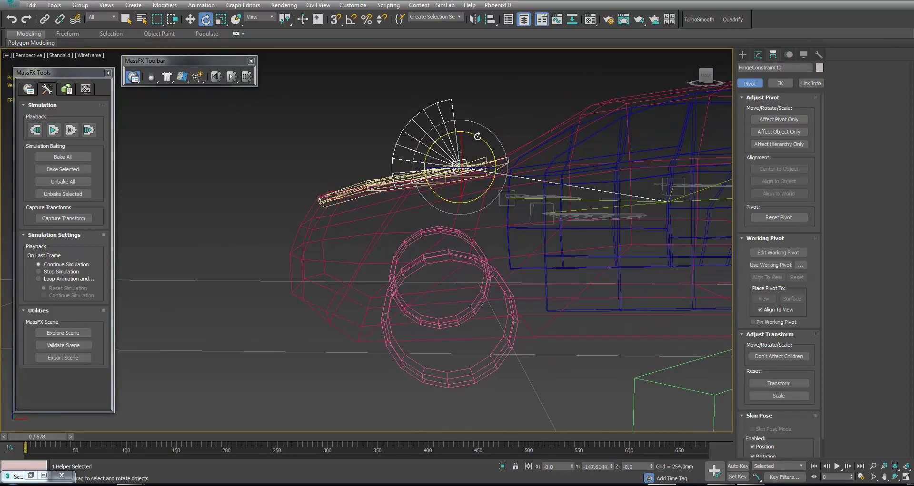
drag(477, 137, 480, 136)
click(513, 114)
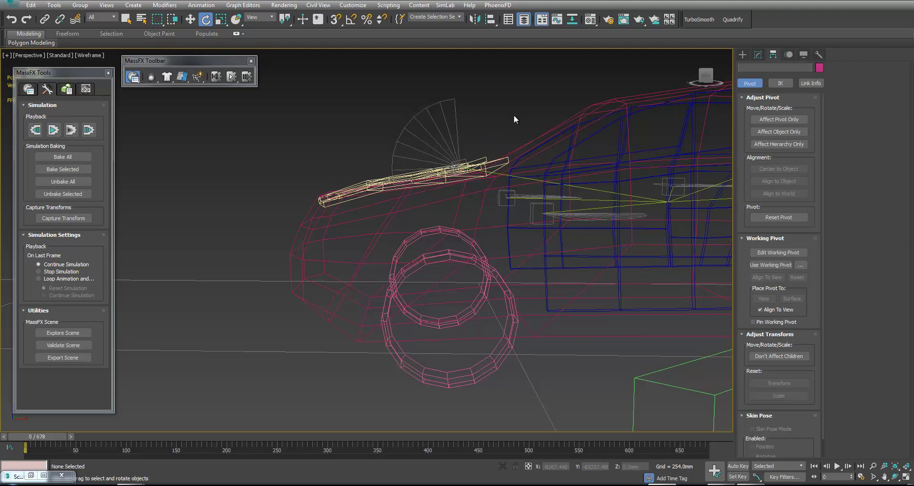
Run the simulation to check how the hood swings with the rotated hinge, and reset it.
scroll(561, 152, down, 3)
middle_drag(601, 181, 547, 191)
scroll(547, 191, down, 3)
scroll(466, 202, up, 1)
key(F3)
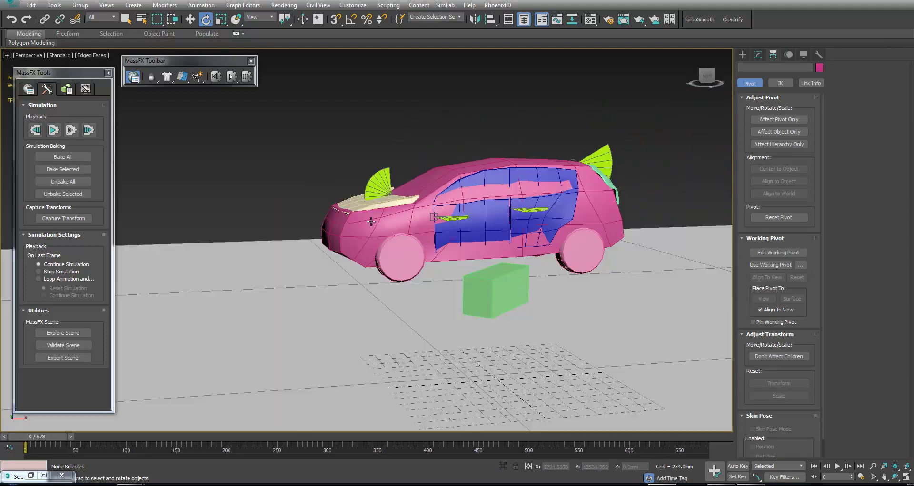
click(73, 130)
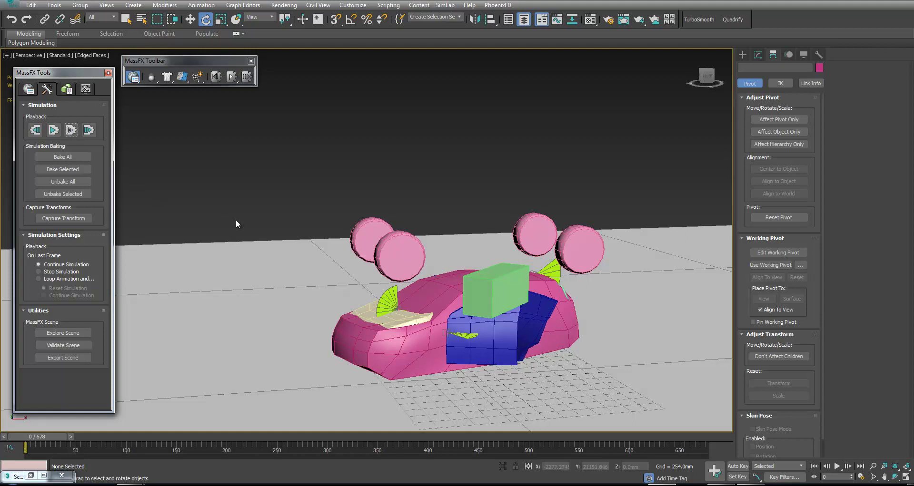
key(ctrl+z)
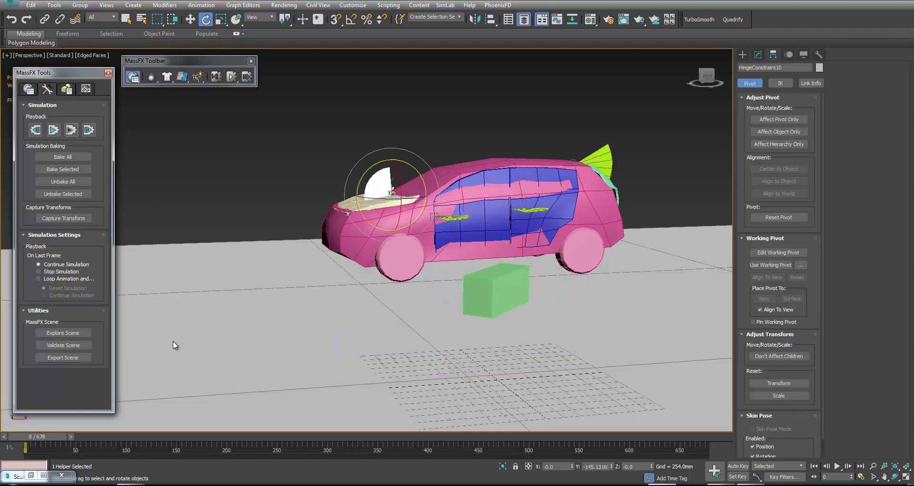
Rotate the hood's hinge constraint further to about -140.5 degrees in Y.
scroll(292, 272, up, 6)
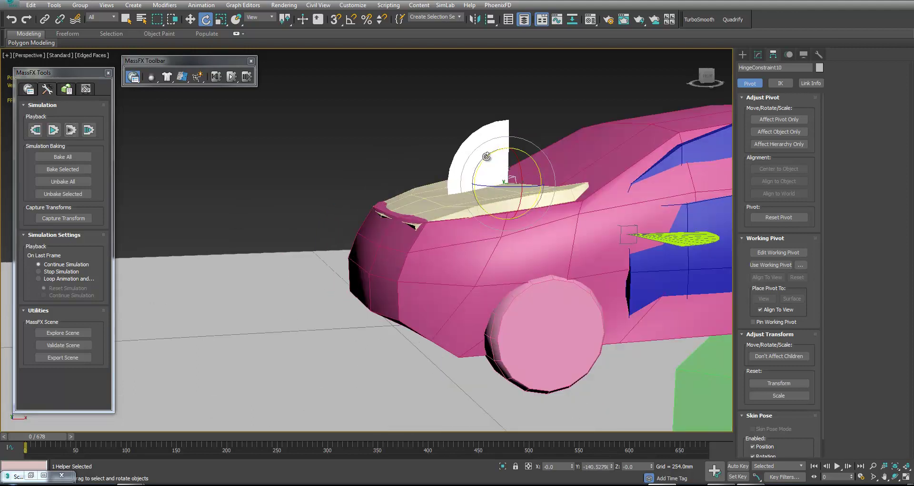
scroll(440, 222, down, 6)
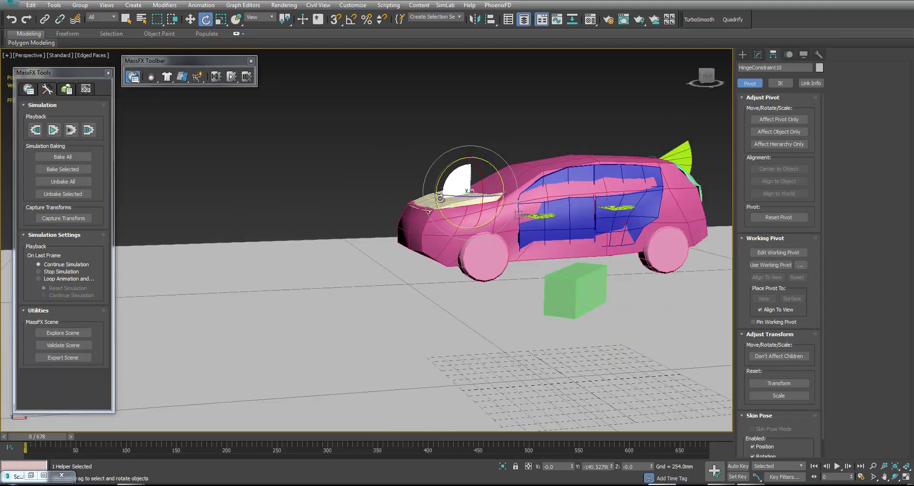
middle_drag(454, 230, 364, 259)
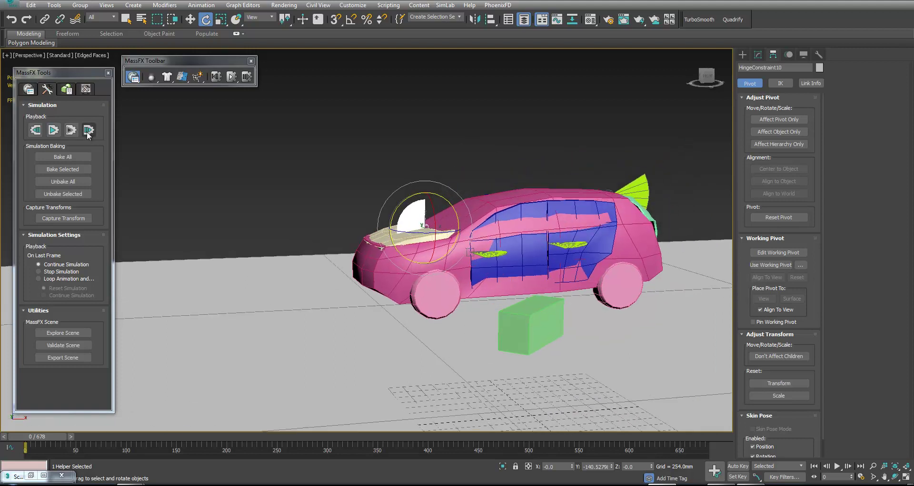
Run the simulation again with the readjusted hood hinge, examine the fallen car, and reset it.
click(71, 131)
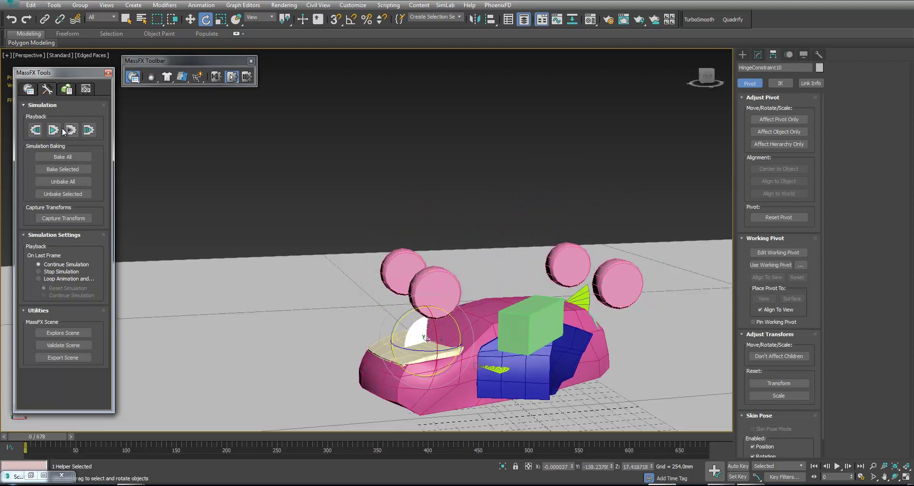
click(353, 204)
alt+middle_drag(353, 206, 347, 218)
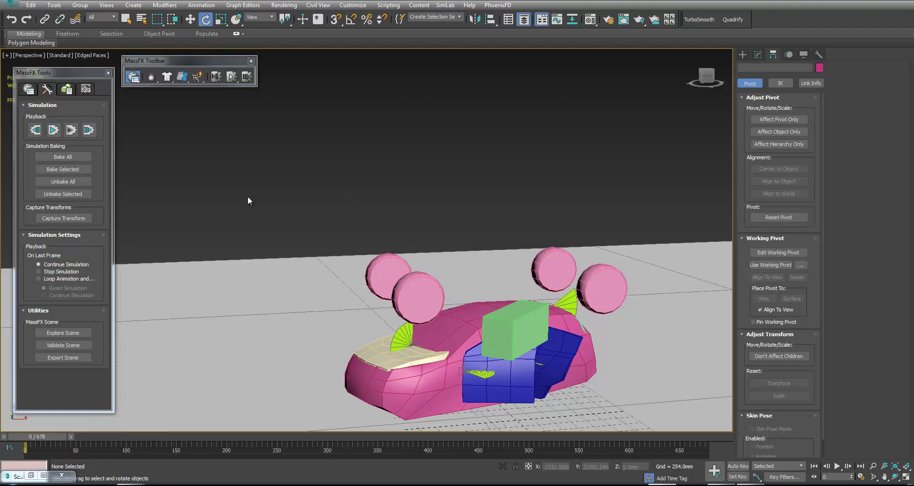
key(ctrl+z)
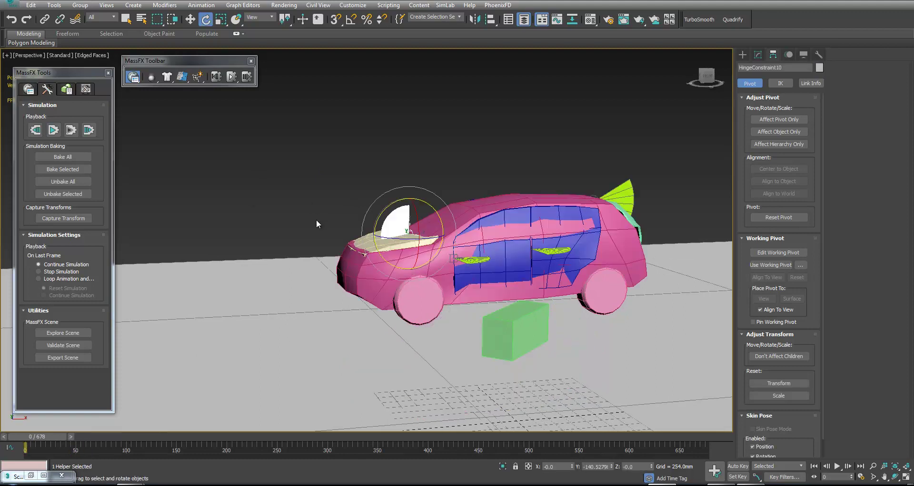
Show the scene in wireframe and delete the green obstacle box beneath the car.
click(424, 315)
key(w)
alt+middle_drag(430, 311, 441, 276)
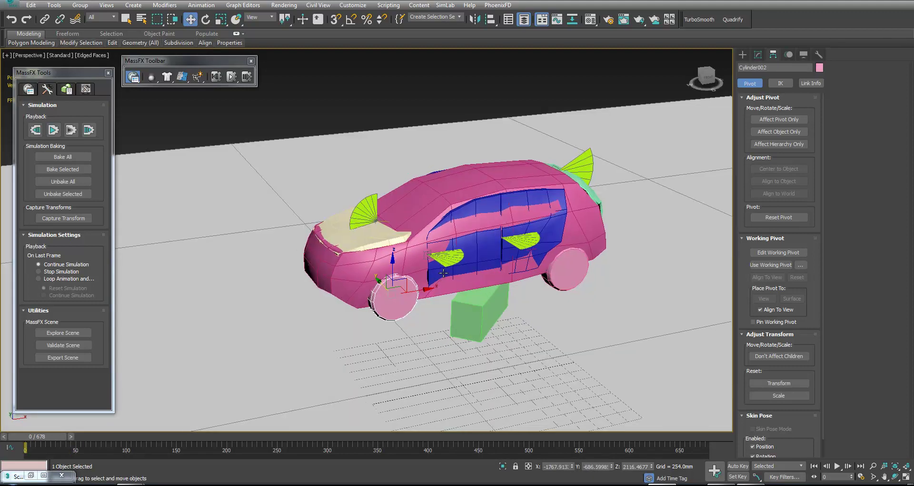
key(F3)
scroll(443, 274, up, 4)
middle_drag(391, 259, 327, 295)
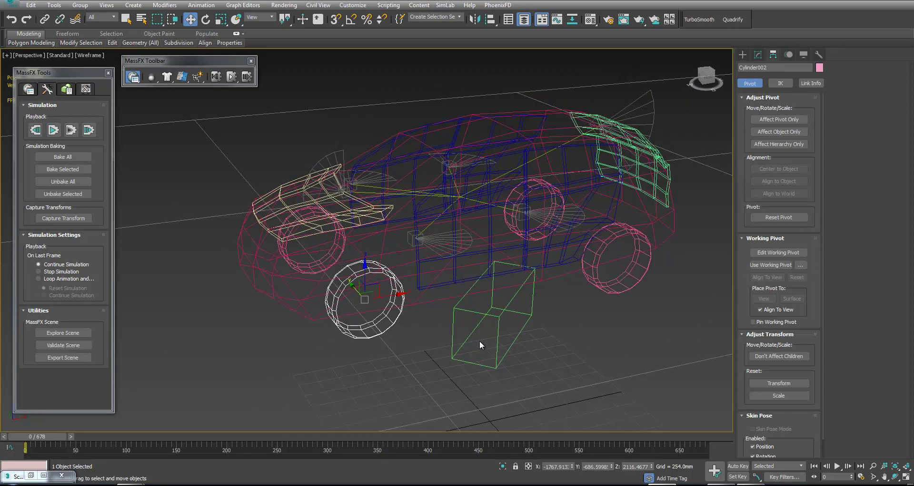
click(495, 336)
key(Delete)
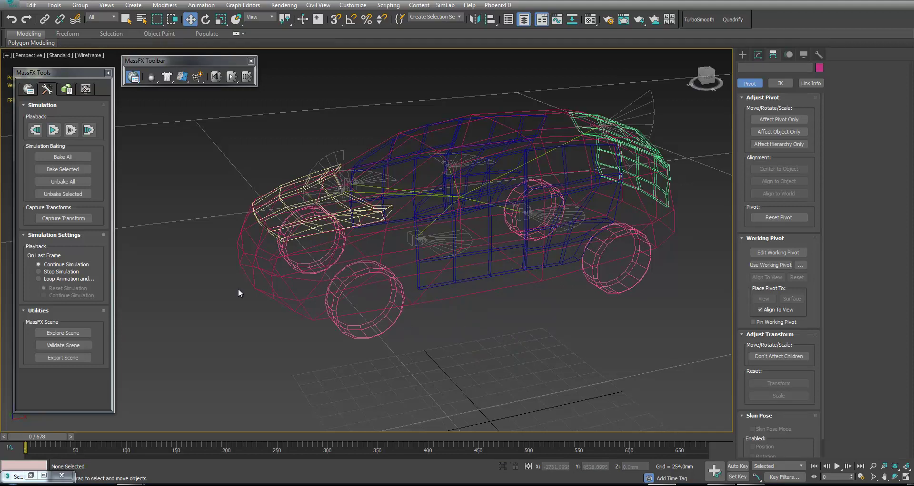
Make the near front wheel a rigid body with a hinge constraint, locking Swing Z and freeing Swing Y.
click(395, 324)
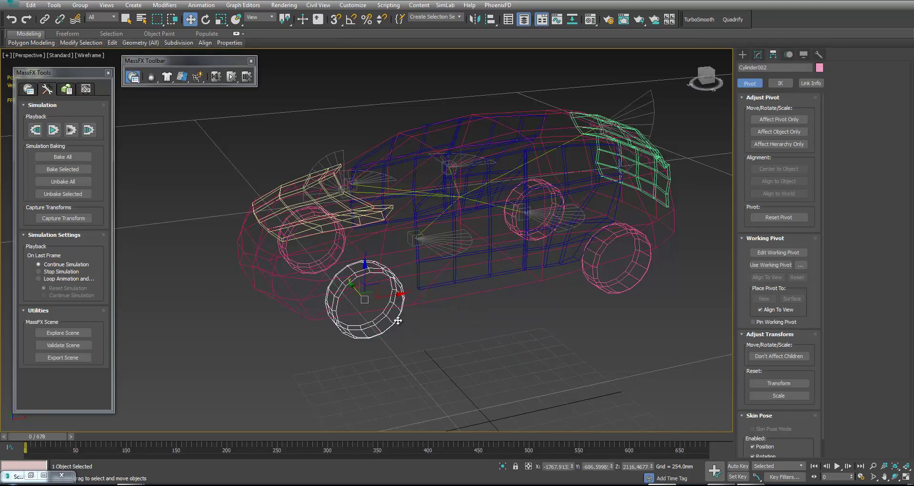
click(181, 79)
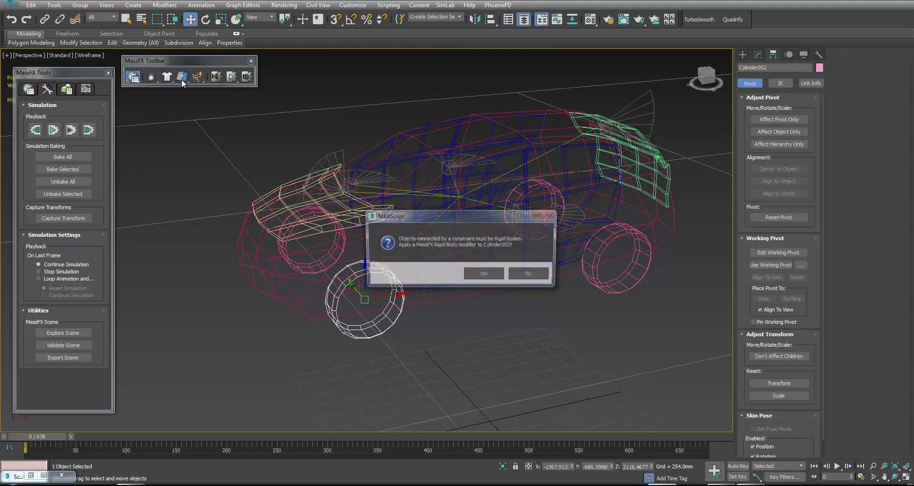
click(484, 275)
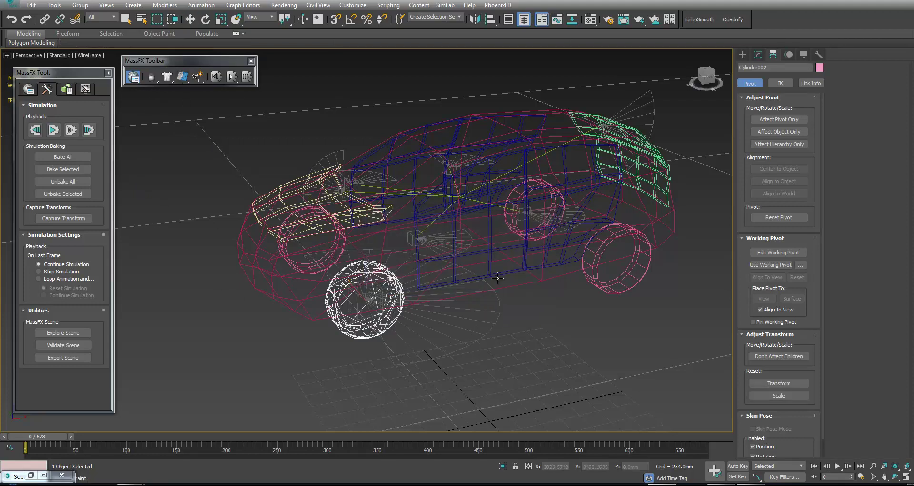
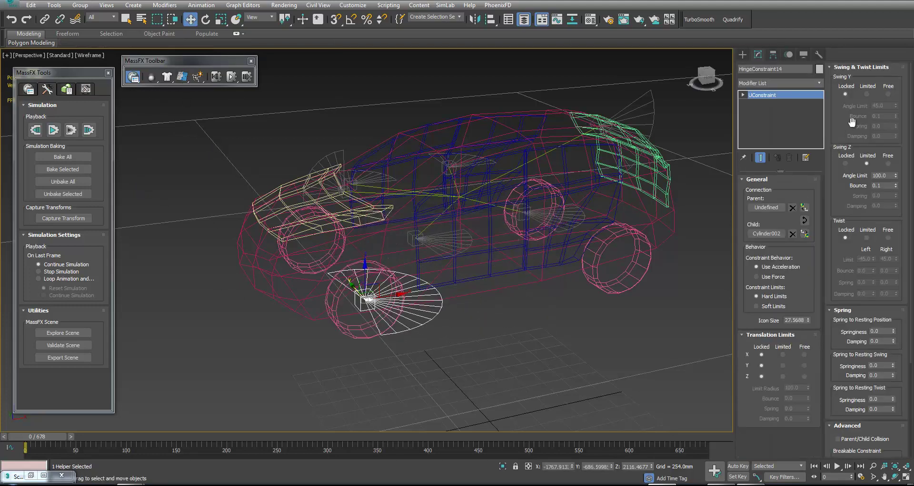
click(846, 164)
click(888, 93)
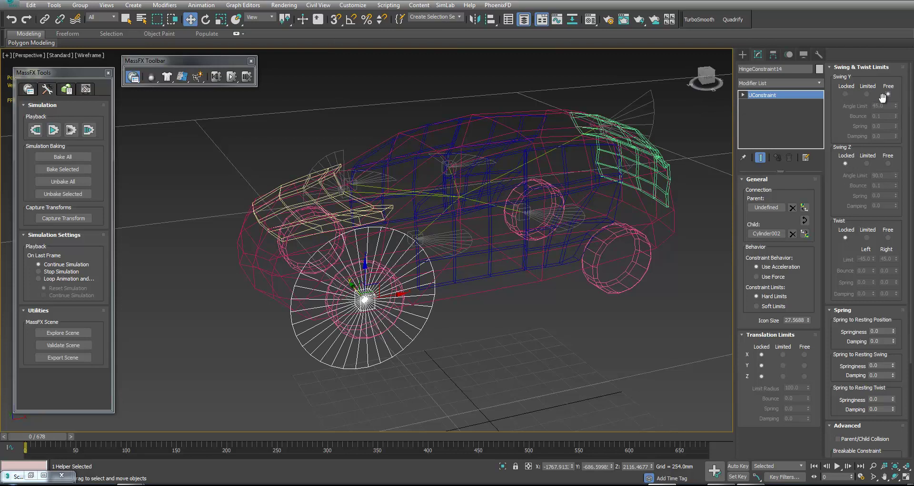
Assign the car body Box001 as the parent of the front wheel's hinge constraint and check the connection.
alt+middle_drag(362, 276, 362, 314)
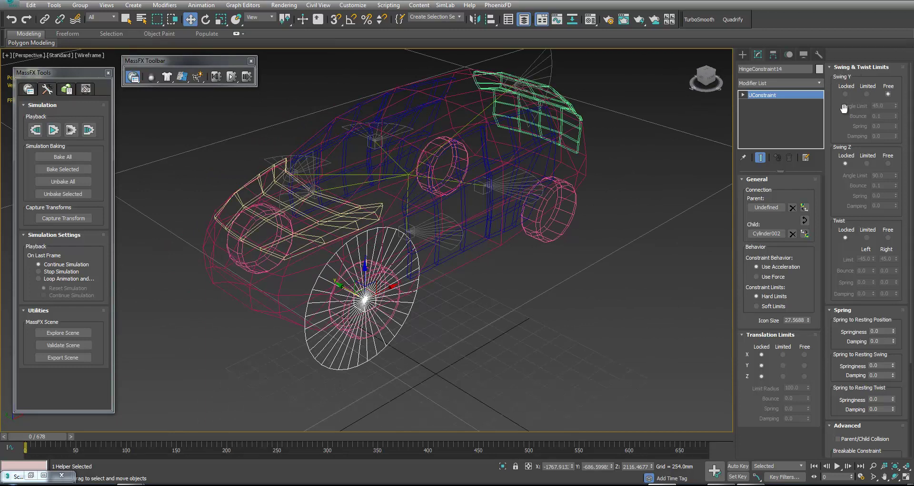
click(754, 206)
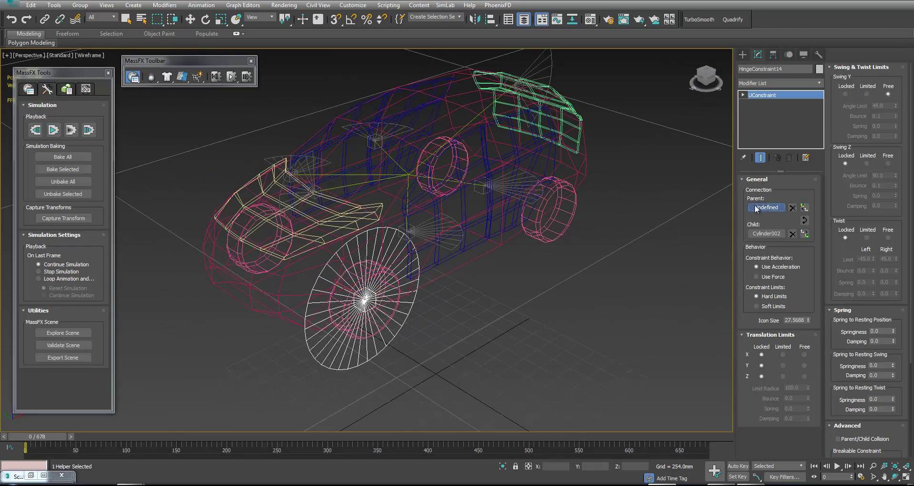
click(472, 259)
alt+middle_drag(690, 282, 646, 268)
click(642, 257)
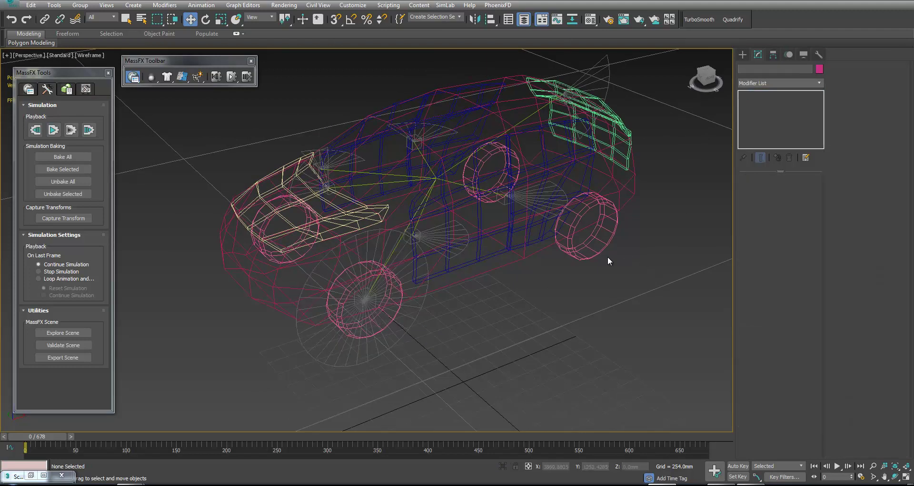
click(409, 318)
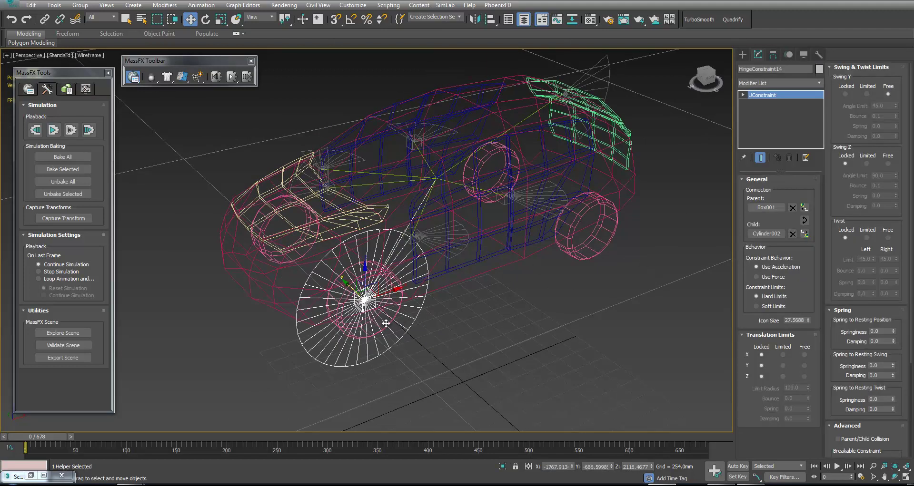
Turn off Collide with Rigid Bodies for the hinged front wheel, Cylinder002.
alt+middle_drag(385, 323, 463, 316)
click(377, 336)
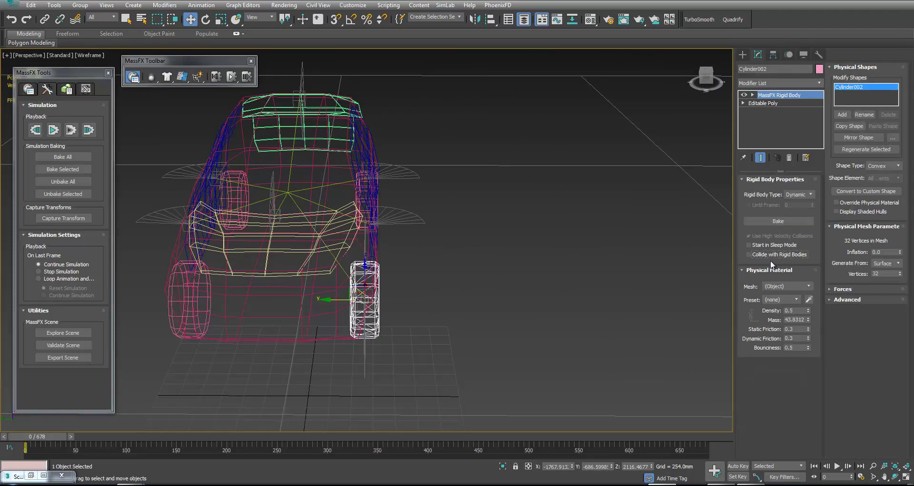
alt+middle_drag(722, 284, 597, 291)
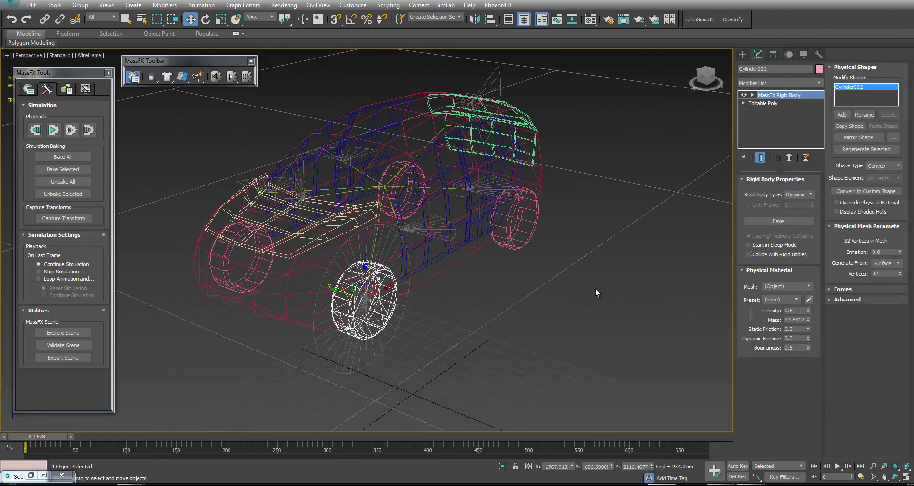
click(596, 290)
Make the rear wheel on the same side a rigid body with a hinge constraint, Swing Y free and Swing Z locked.
click(513, 249)
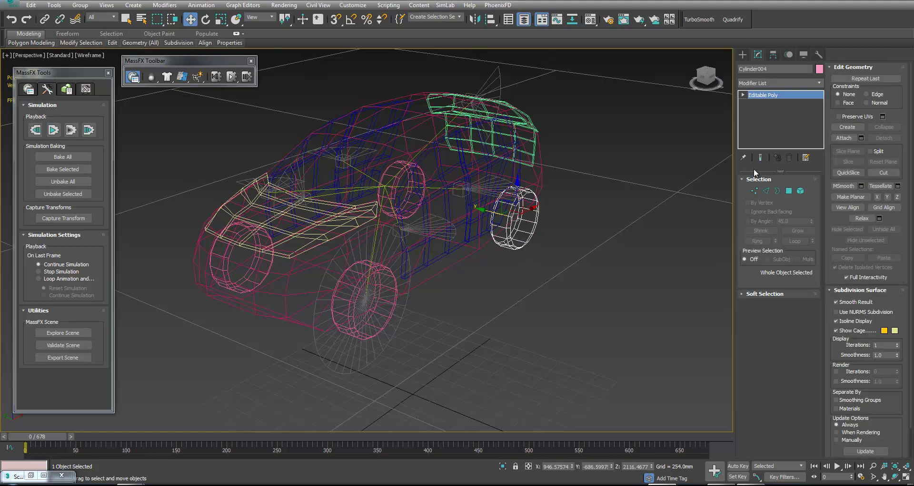
click(180, 82)
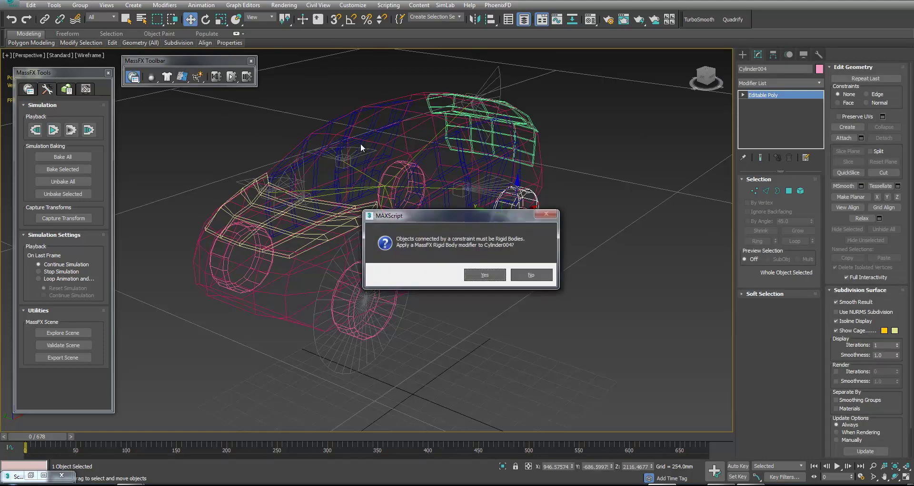
click(484, 275)
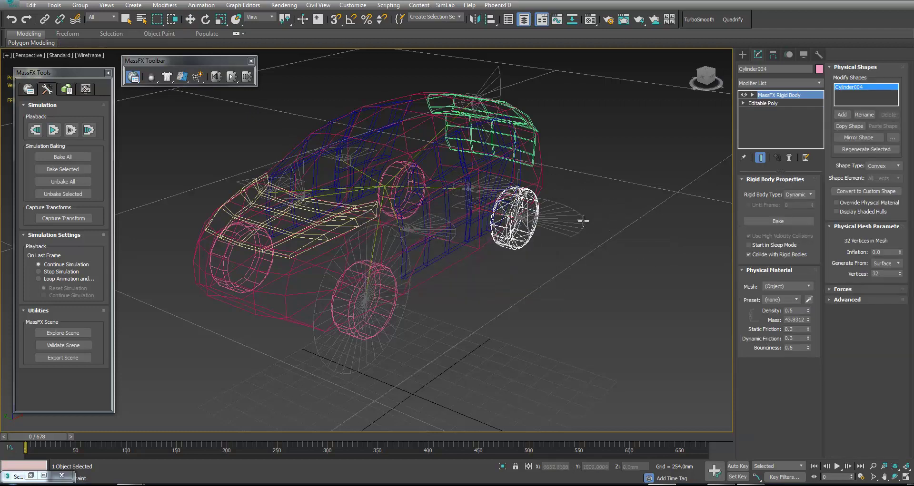
click(604, 216)
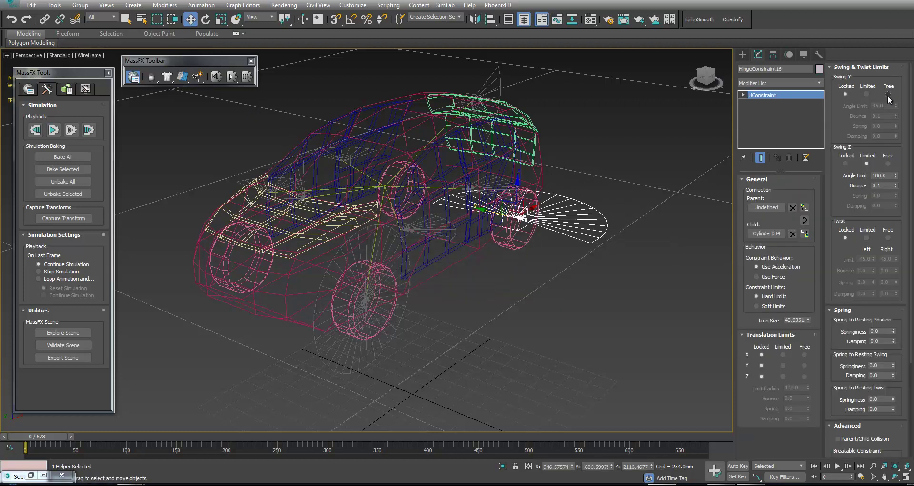
click(887, 94)
click(845, 164)
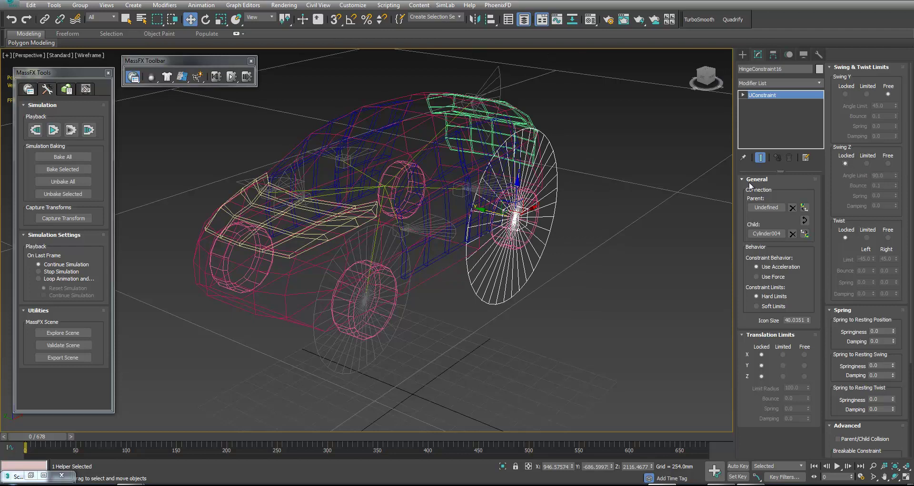
Assign the car body as the parent of the rear wheel's hinge constraint.
click(766, 208)
click(445, 276)
alt+middle_drag(437, 284, 517, 282)
click(432, 336)
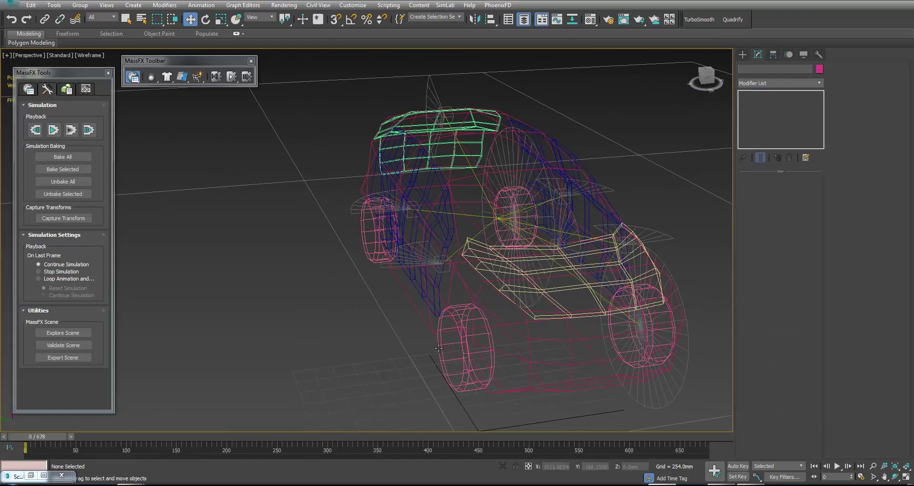
Add a hinge constraint to the other front wheel, Cylinder001, with Swing Z locked and Swing Y free.
click(182, 78)
click(469, 276)
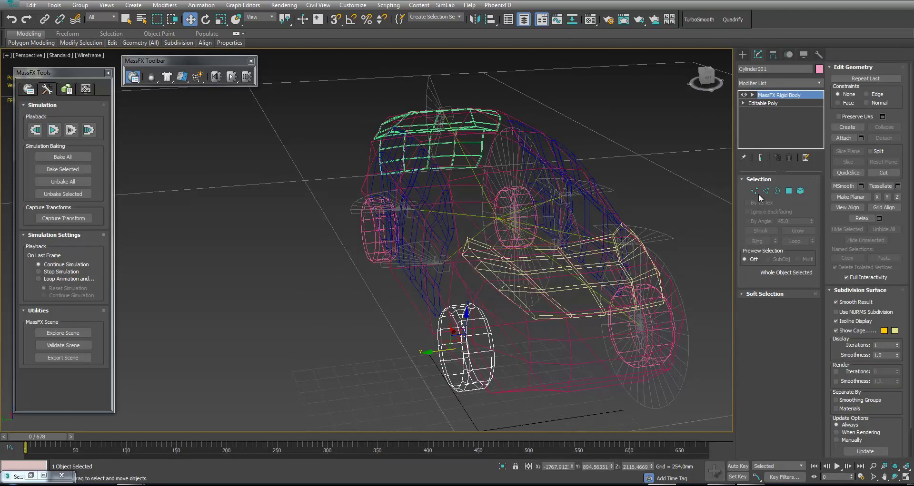
click(535, 320)
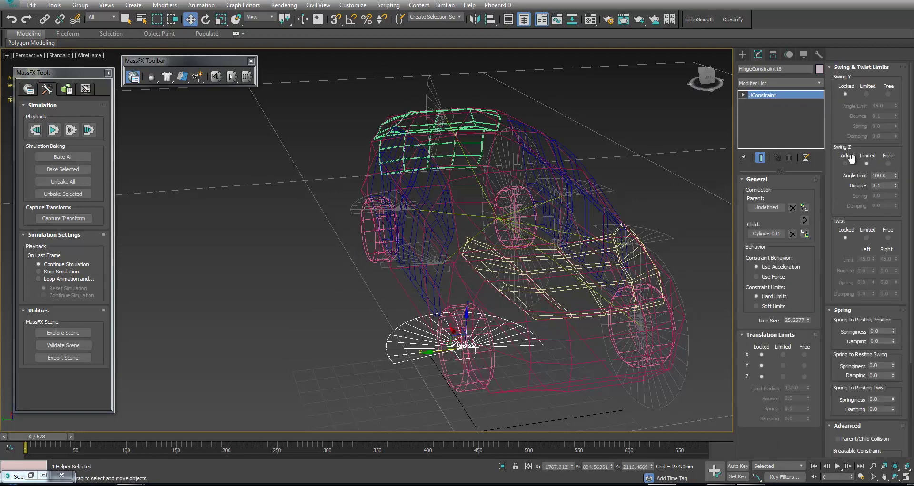
click(845, 164)
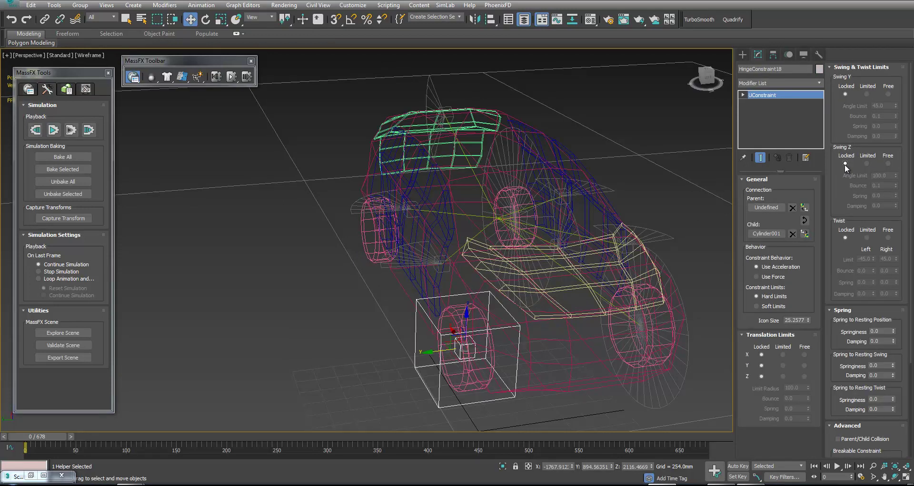
click(887, 94)
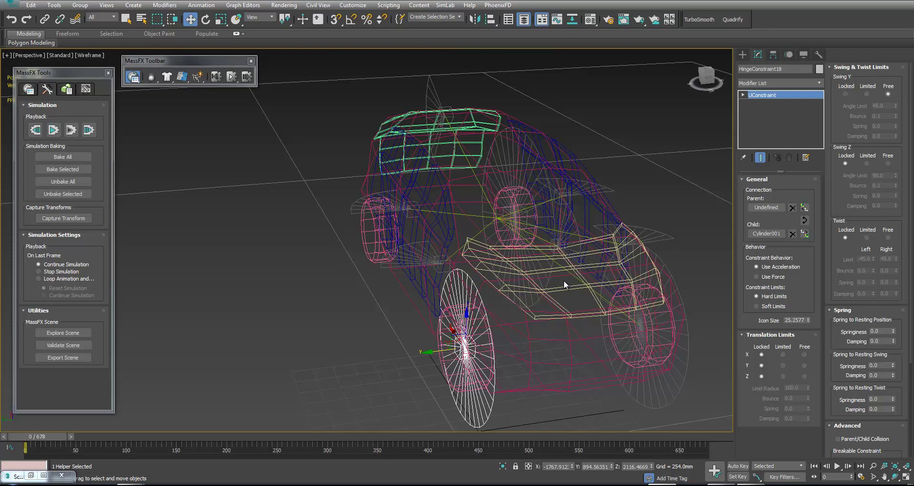
Assign the car body Box001 as the parent of front wheel Cylinder001's hinge constraint and check the connection.
alt+middle_drag(564, 280, 649, 272)
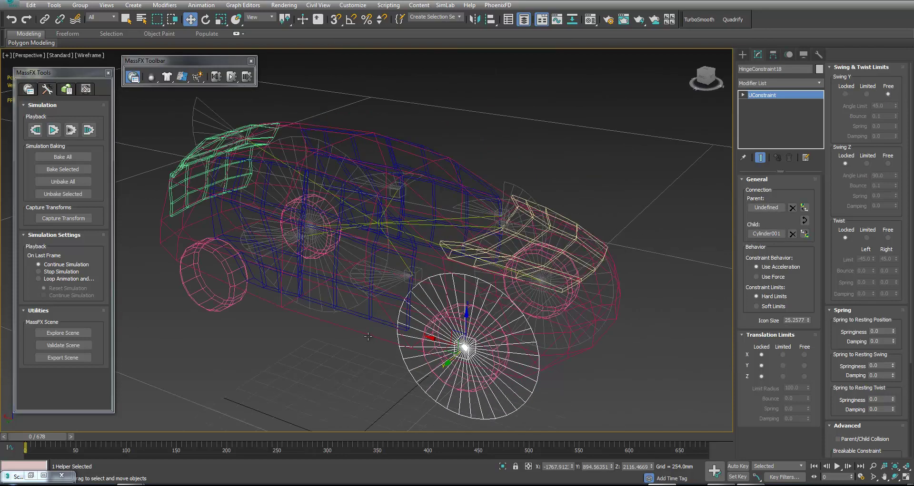
click(324, 347)
middle_drag(324, 347, 419, 329)
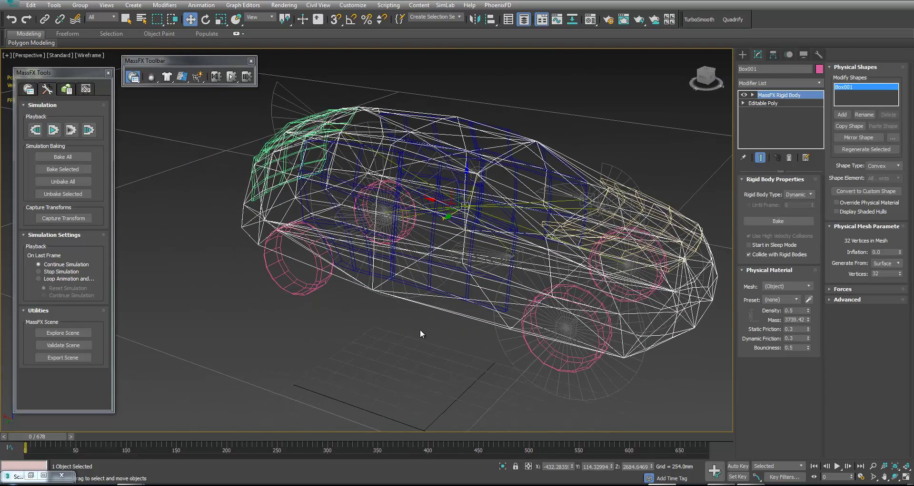
click(420, 329)
click(514, 356)
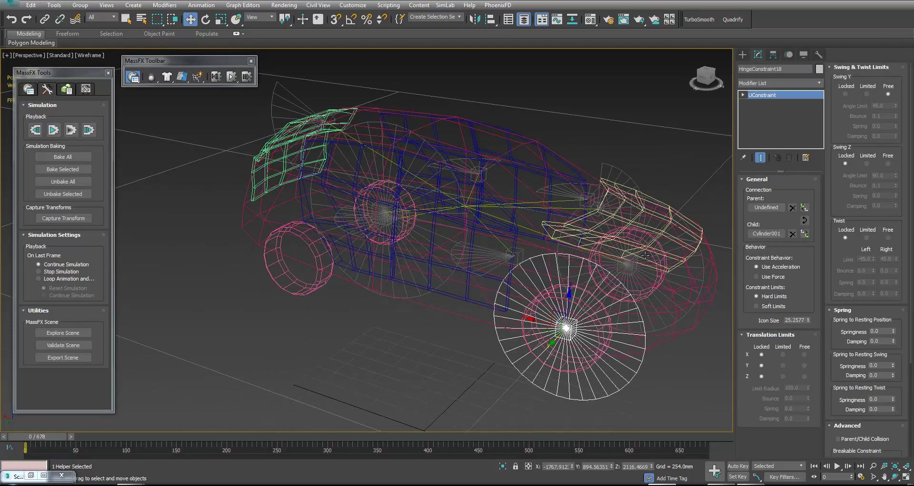
key(w)
click(385, 337)
Make rear wheel Cylinder003 a rigid body with a hinge constraint, Swing Y free, Swing Z locked and car body Box001 as parent.
click(310, 294)
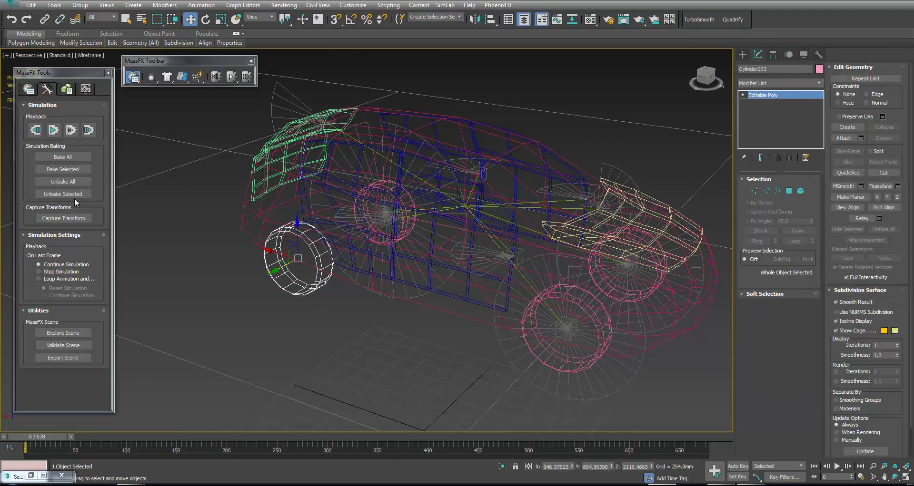
click(186, 79)
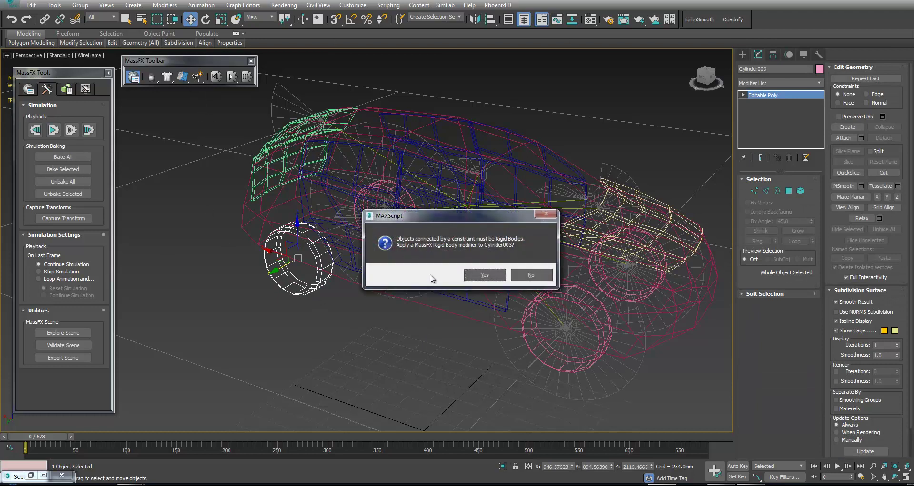
click(481, 274)
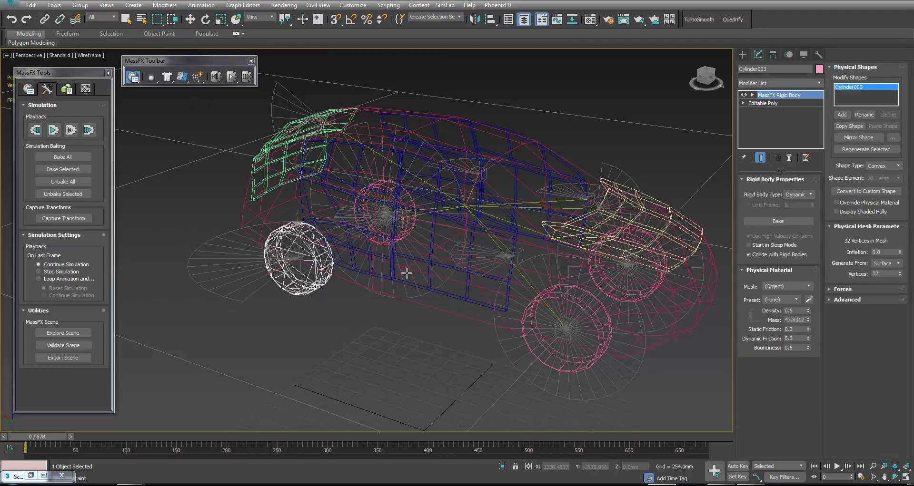
click(406, 277)
click(888, 94)
click(845, 163)
click(766, 207)
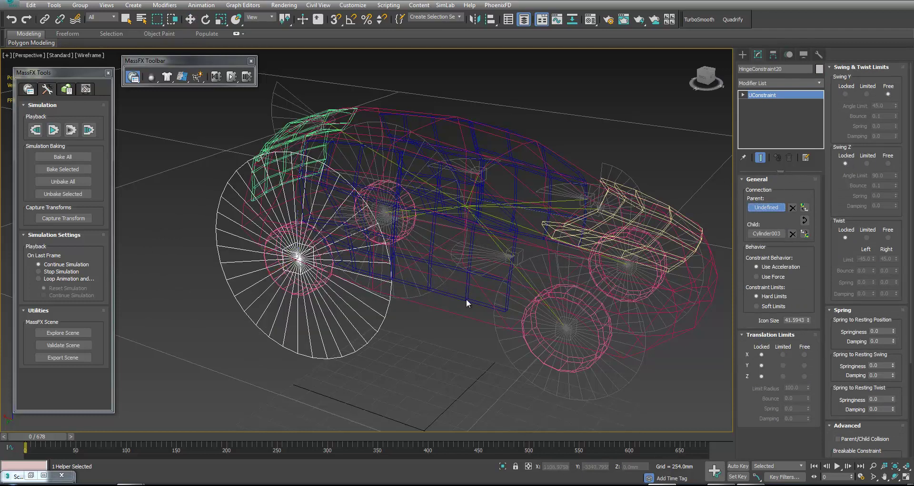
click(443, 312)
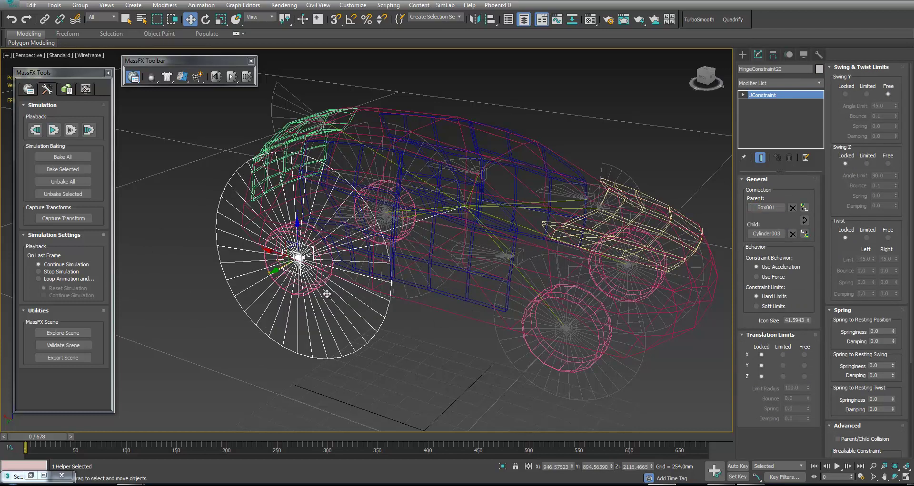
Turn off Collide with Rigid Bodies for the remaining hinged wheels, including Cylinder004 and Cylinder001.
key(F3)
alt+middle_drag(414, 309, 333, 311)
alt+middle_drag(421, 264, 382, 318)
key(F3)
click(390, 329)
alt+middle_drag(240, 268, 306, 239)
click(260, 244)
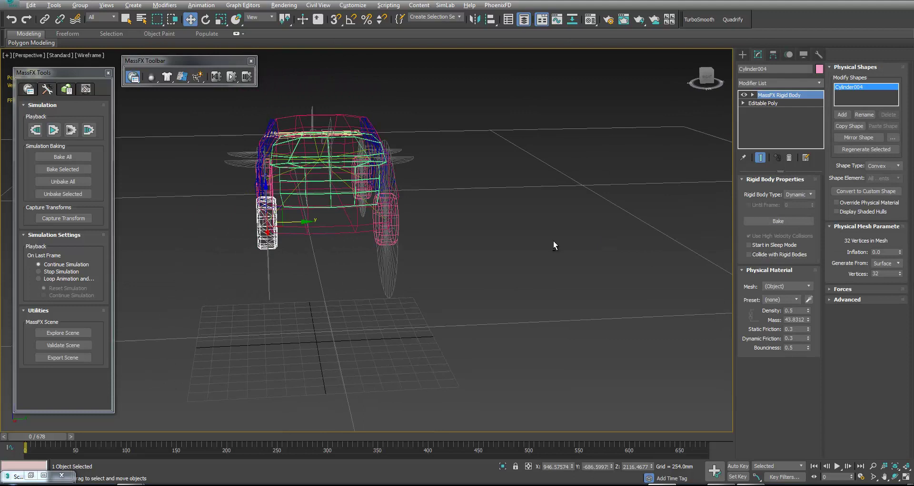
alt+middle_drag(645, 261, 518, 251)
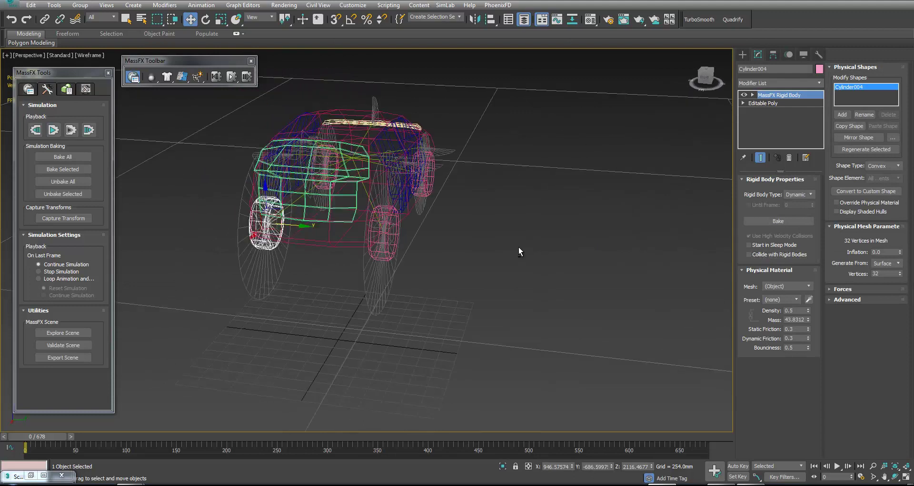
click(386, 256)
alt+middle_drag(607, 263, 548, 248)
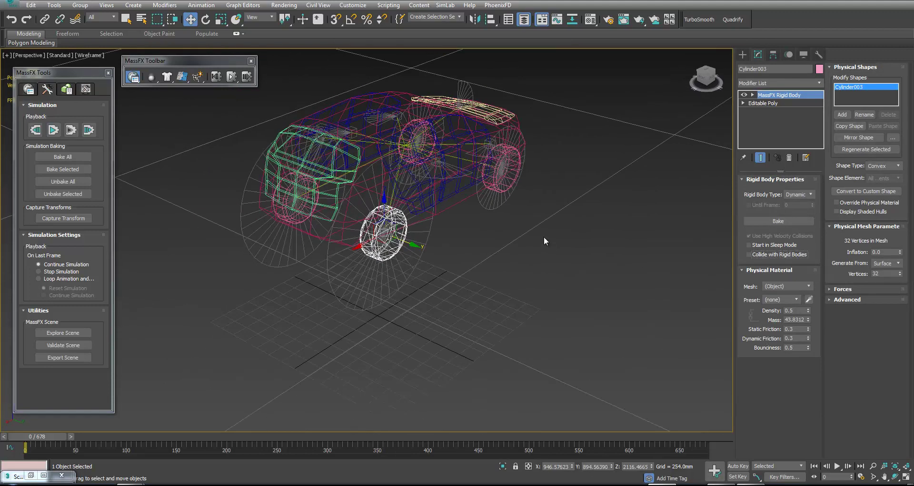
click(508, 187)
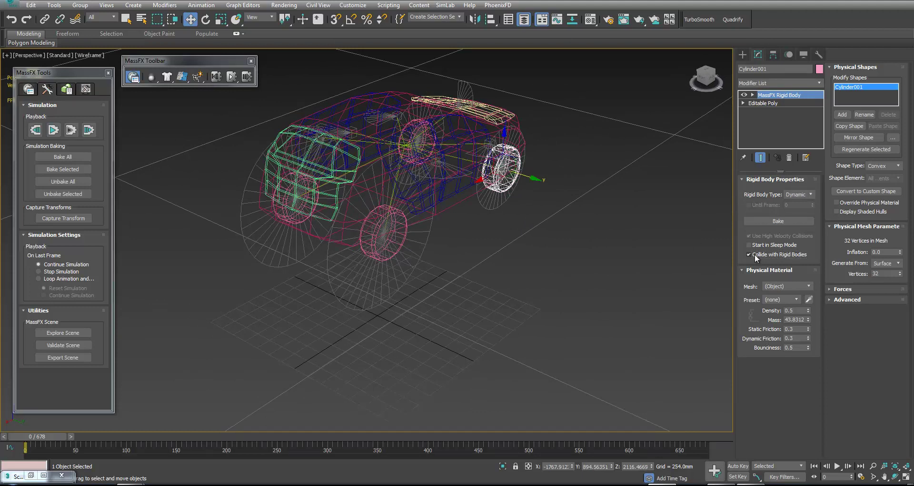
click(605, 246)
Run the MassFX simulation in shaded view to watch the car drop onto the ground, and reset it.
mouse_move(605, 247)
alt+middle_down()
mouse_move(509, 247)
mouse_move(139, 178)
alt+middle_up()
key(F3)
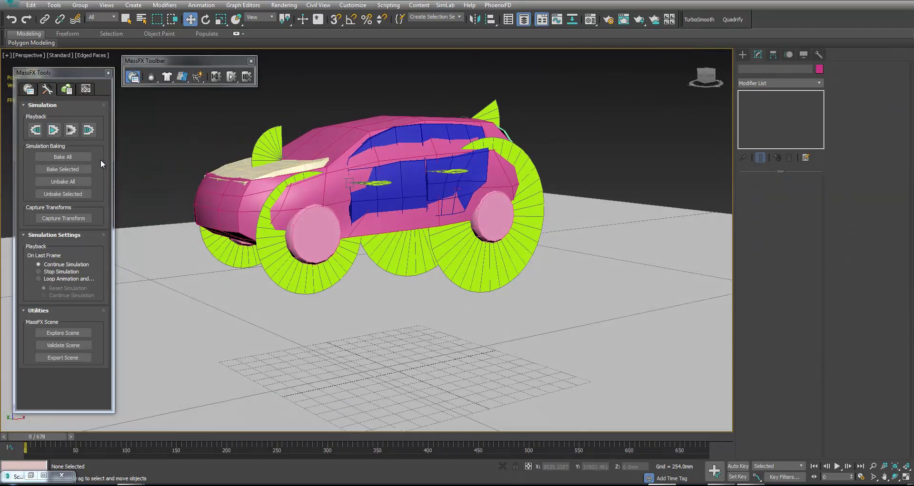
click(73, 130)
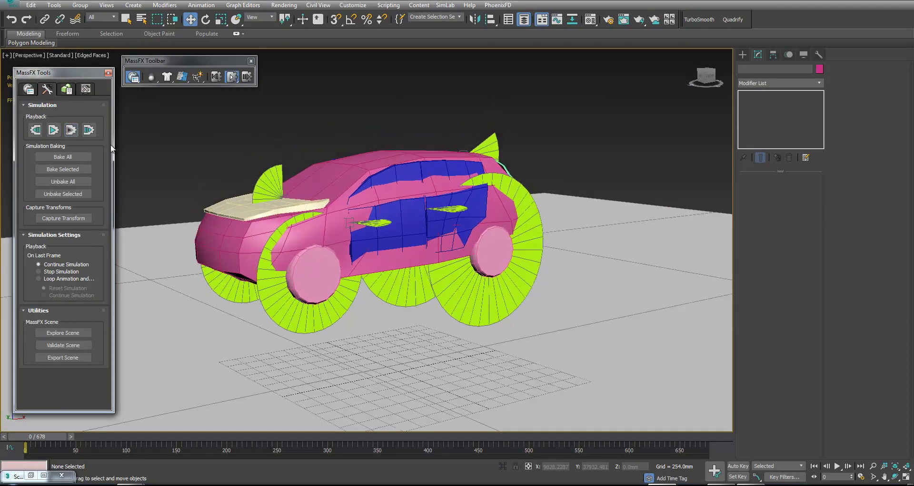
middle_drag(244, 217, 468, 203)
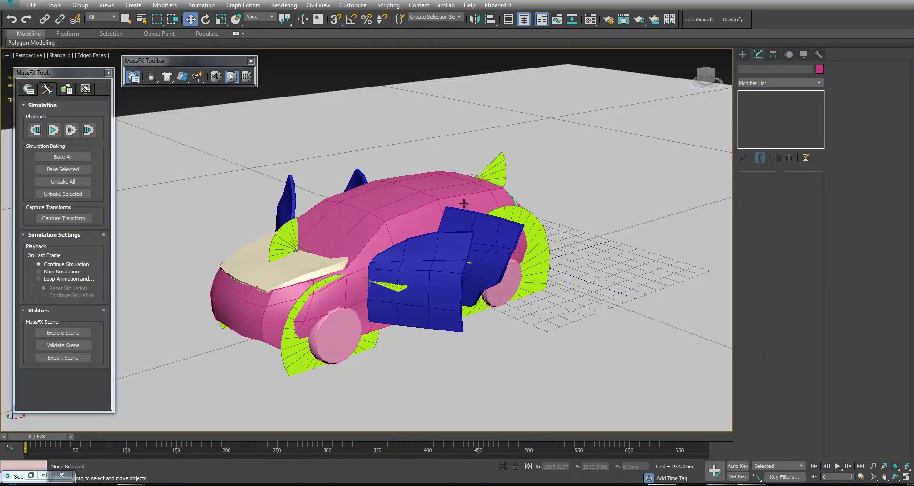
click(71, 130)
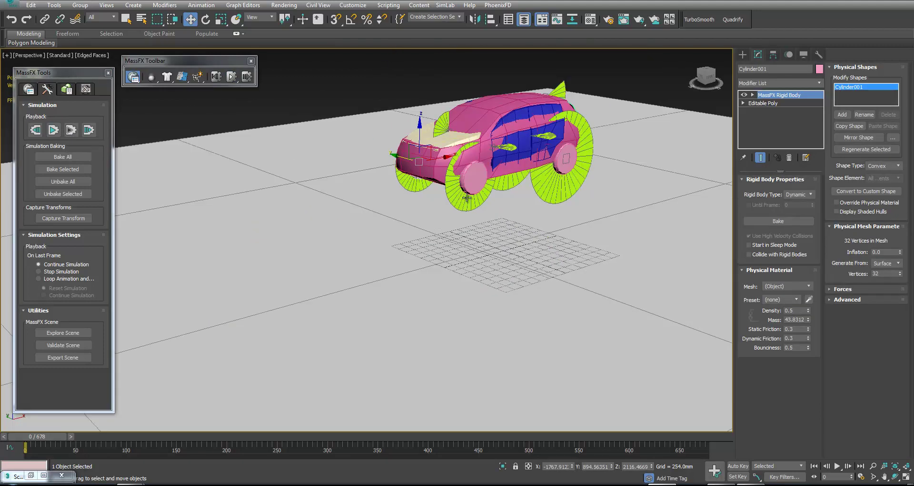
View the proxy car from the side and unhide the OriginalCar layer in the Layer Explorer.
scroll(451, 189, up, 3)
scroll(451, 190, up, 1)
click(343, 160)
alt+middle_drag(529, 153, 508, 149)
alt+middle_drag(431, 121, 386, 136)
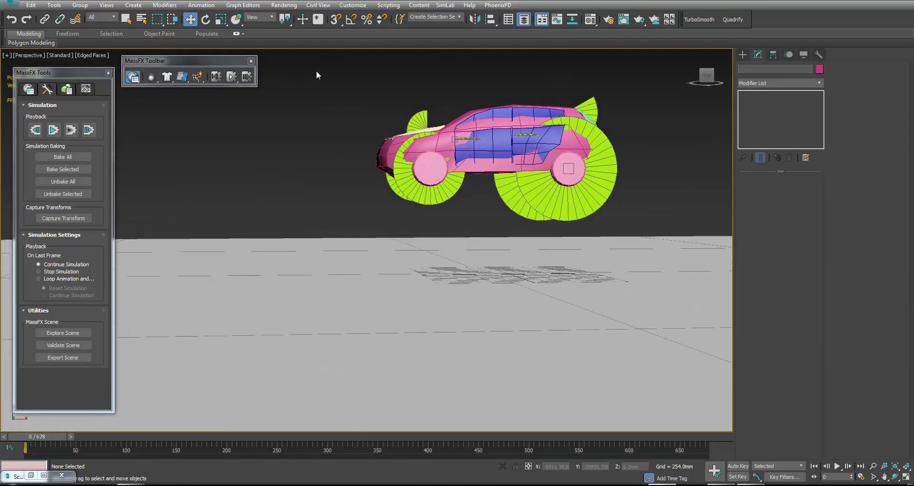
drag(641, 195, 317, 183)
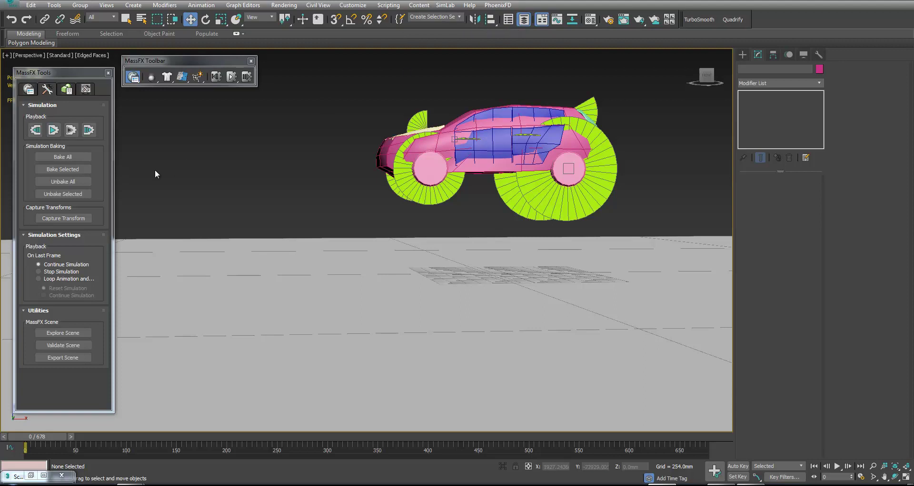
click(38, 476)
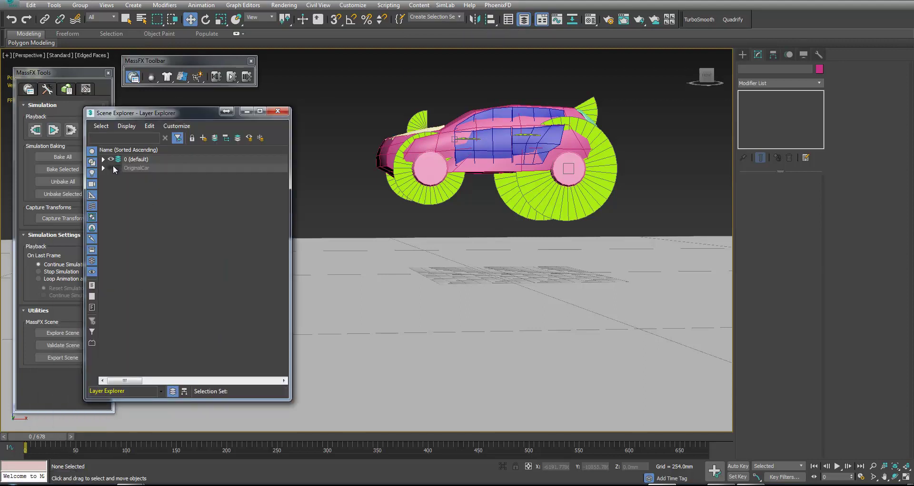
click(113, 166)
Select all proxy car parts with their hinge constraints and move them down onto the original car.
drag(344, 89, 356, 94)
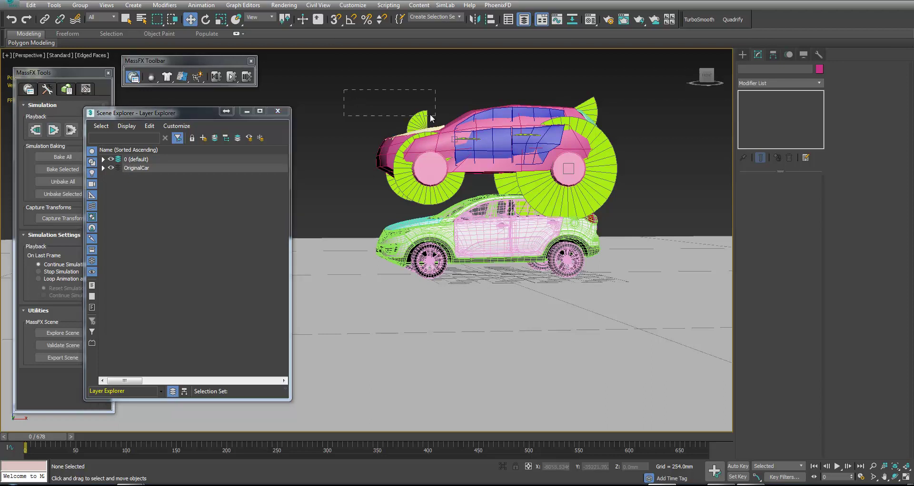
drag(620, 175, 638, 182)
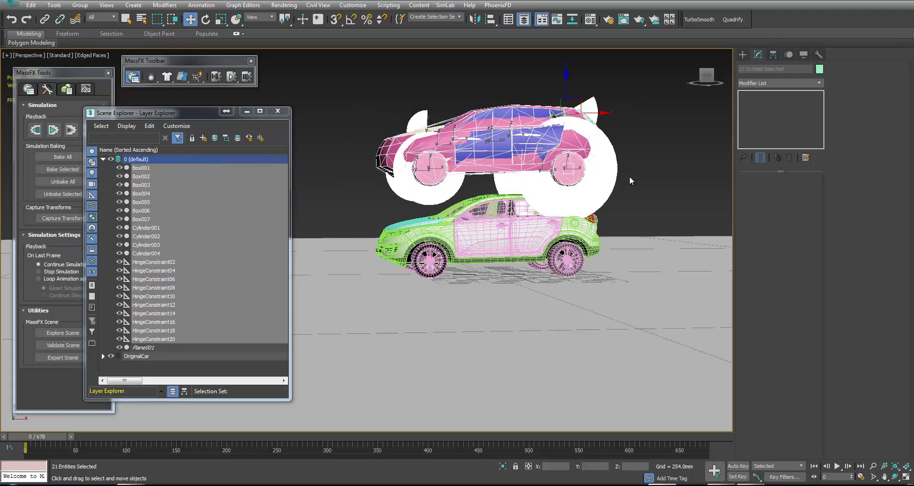
scroll(550, 162, up, 2)
drag(573, 77, 586, 192)
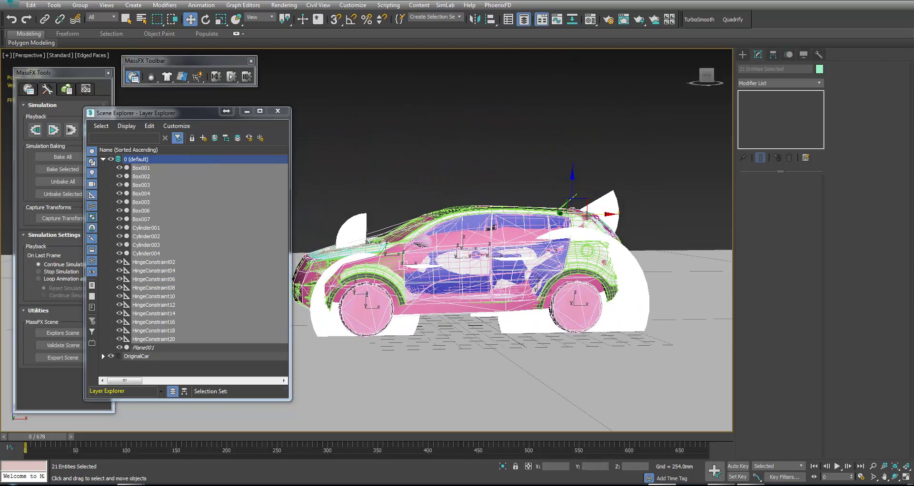
Fine-tune the proxy car's height so that its wheels line up with the original car's wheels.
scroll(586, 192, up, 6)
scroll(614, 98, down, 4)
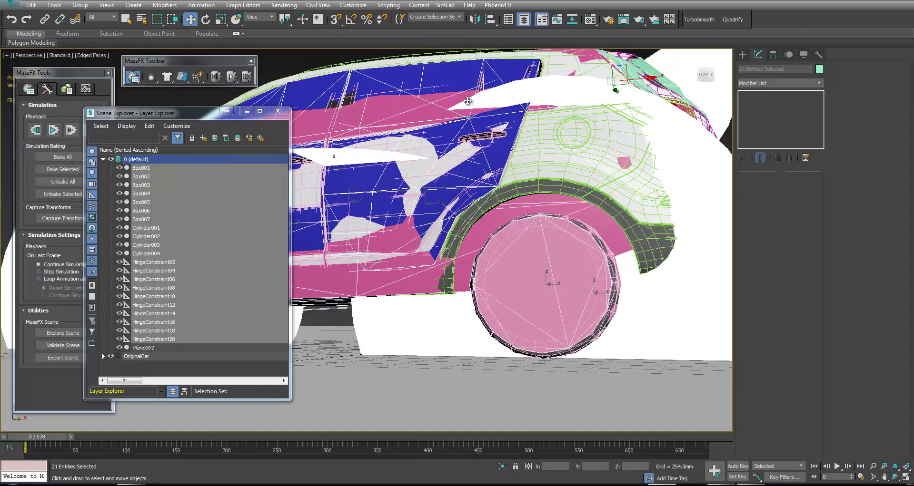
middle_drag(592, 90, 591, 97)
drag(612, 59, 613, 59)
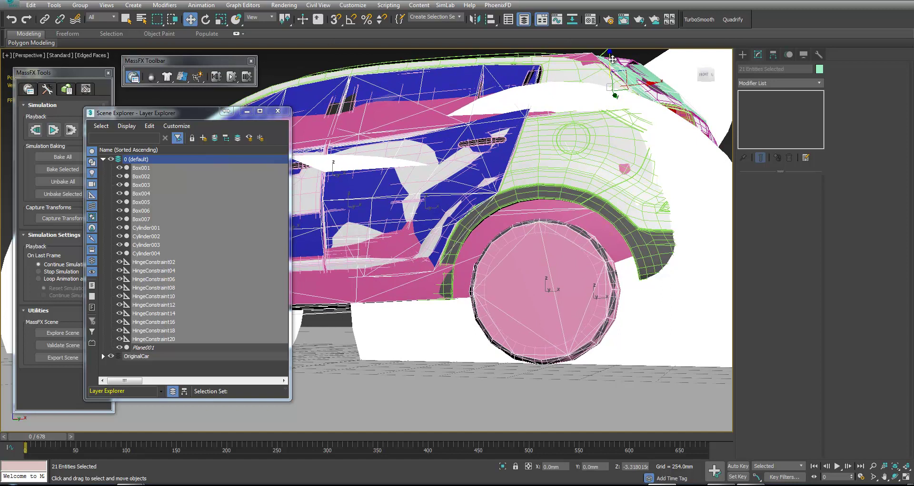
drag(612, 59, 612, 59)
scroll(573, 127, down, 3)
alt+middle_drag(469, 151, 500, 170)
key(shift+z)
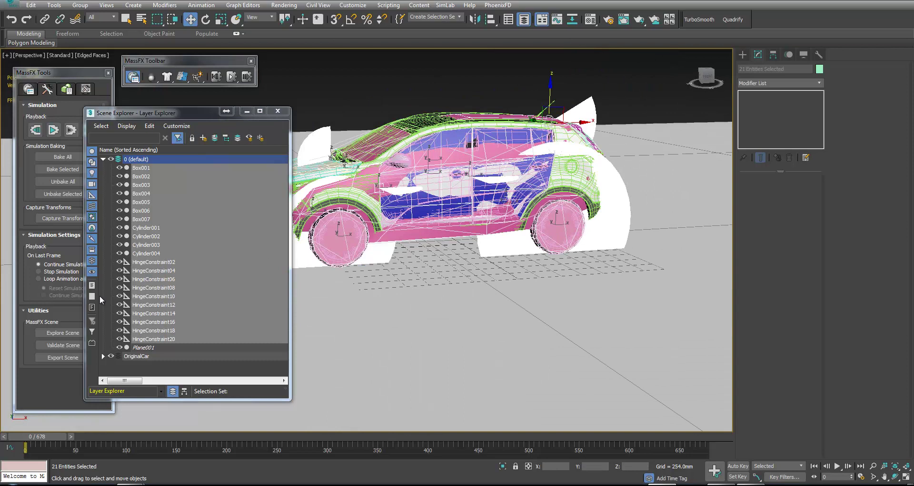
Hide the OriginalCar layer again and clear the selection.
click(113, 355)
click(433, 69)
middle_drag(446, 94, 534, 207)
scroll(534, 206, down, 2)
Draw a small sphere, roughly wheel-sized, on the ground near the front of the proxy car.
alt+middle_drag(480, 197, 565, 229)
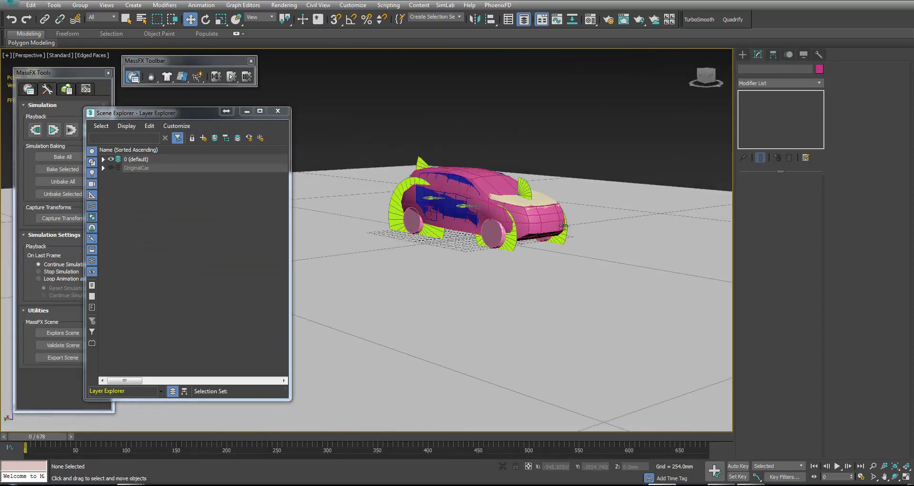
alt+middle_drag(626, 120, 542, 253)
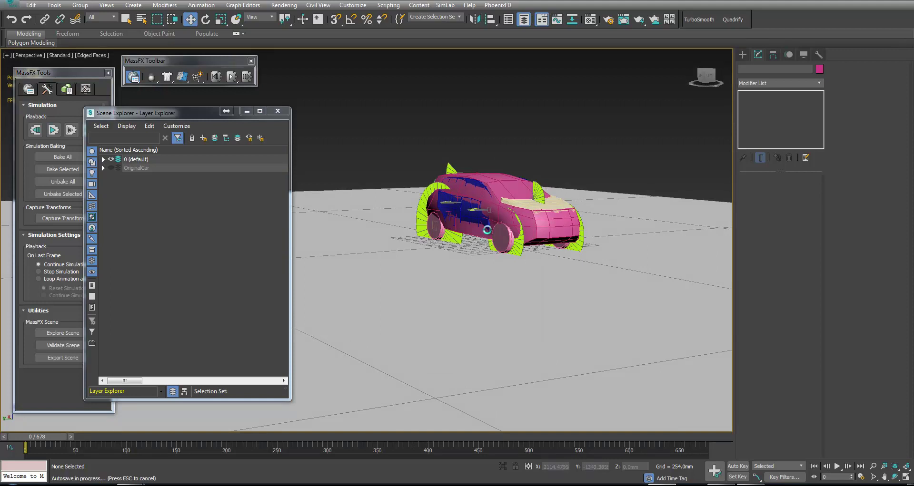
alt+middle_drag(498, 243, 479, 262)
alt+middle_drag(618, 247, 511, 234)
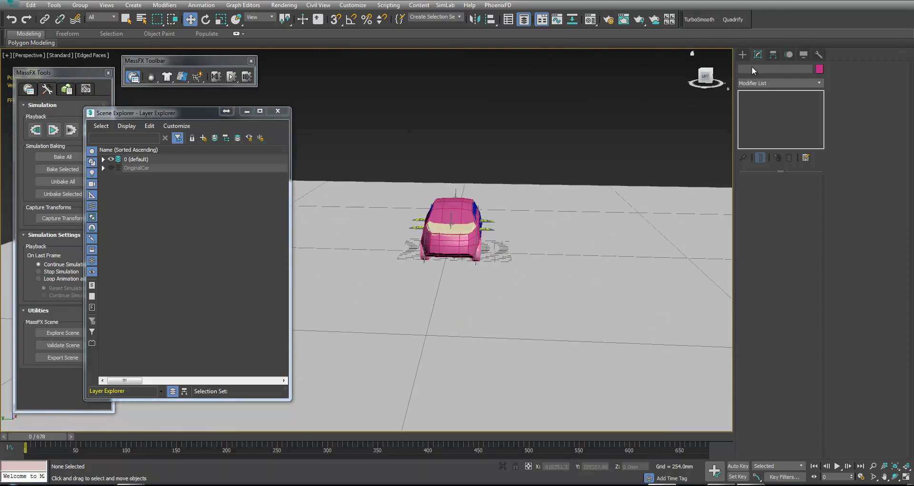
click(742, 54)
click(759, 122)
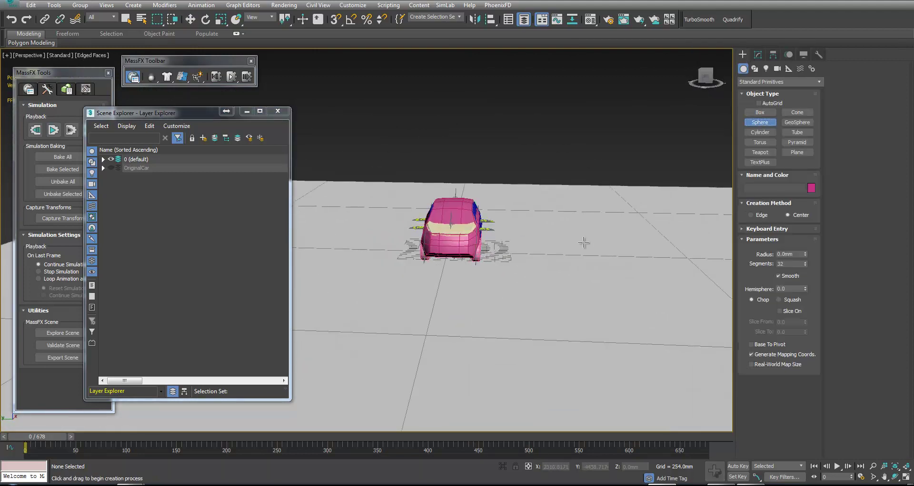
alt+middle_drag(536, 248, 531, 297)
drag(517, 279, 522, 288)
Move the sphere sideways along Y so that it lines up with the front of the car.
alt+middle_drag(527, 287, 547, 221)
key(w)
drag(504, 261, 419, 267)
alt+middle_drag(419, 267, 441, 281)
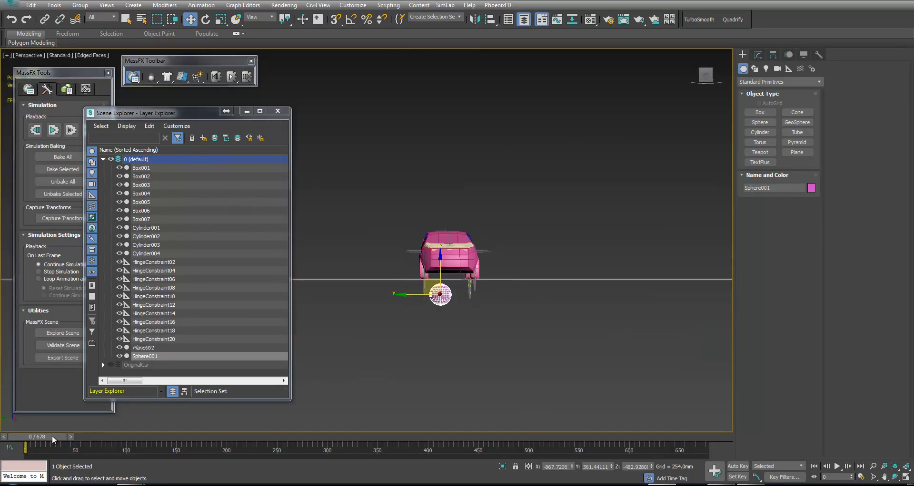
Animate the sphere with Auto Key by raising it above the car to a Z of about 5169 mm at frame 10.
click(847, 478)
text(10)
key(Return)
click(738, 466)
drag(440, 267, 464, 91)
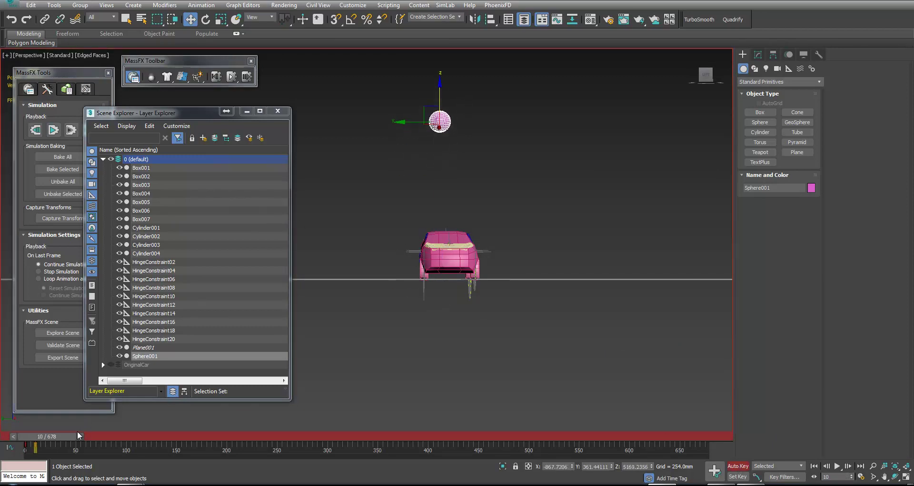
Lower the sphere below the ground to a Z of about -4446 mm at frame 0, and turn Auto Key off.
drag(61, 438, 51, 439)
drag(438, 266, 439, 385)
drag(45, 438, 67, 436)
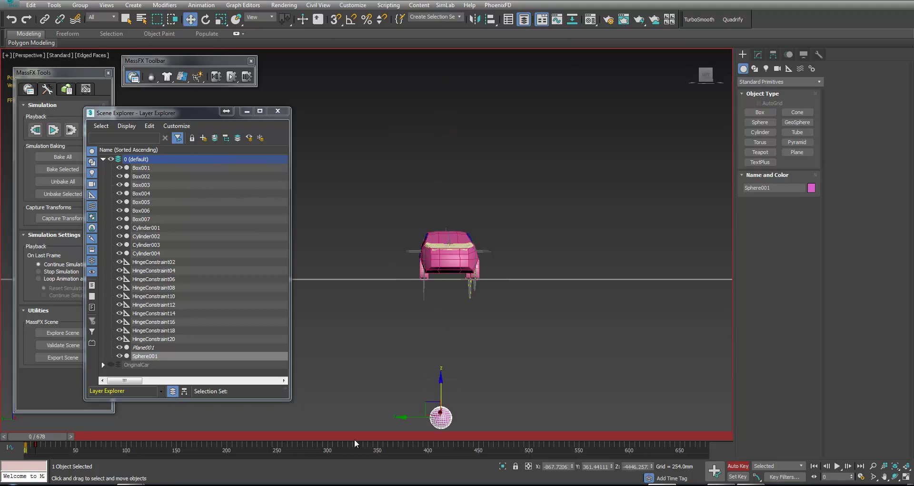
click(745, 469)
At frame 5, reposition the sphere beneath the car at an X of about -813 mm and Z of about -241 mm.
alt+middle_drag(472, 353, 529, 331)
click(72, 436)
click(72, 437)
click(72, 436)
click(72, 436)
click(73, 436)
alt+middle_drag(346, 339, 358, 339)
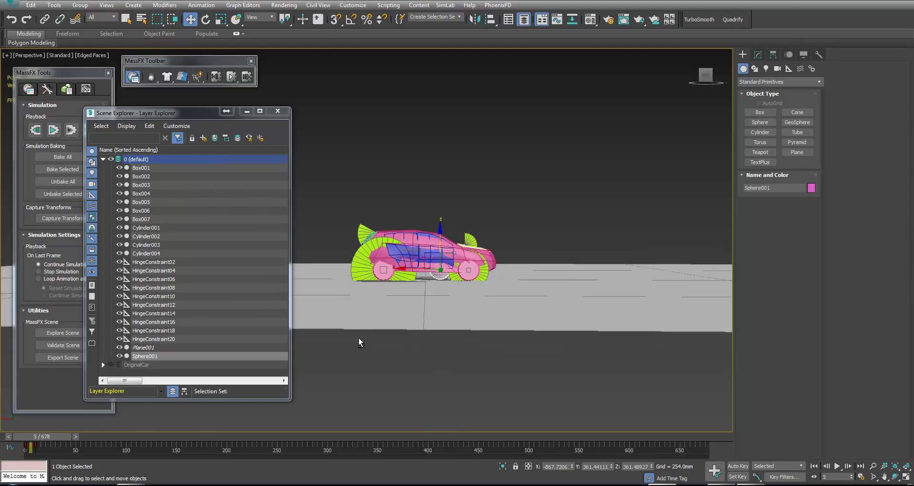
scroll(419, 262, up, 3)
drag(440, 247, 441, 272)
alt+middle_drag(441, 272, 441, 270)
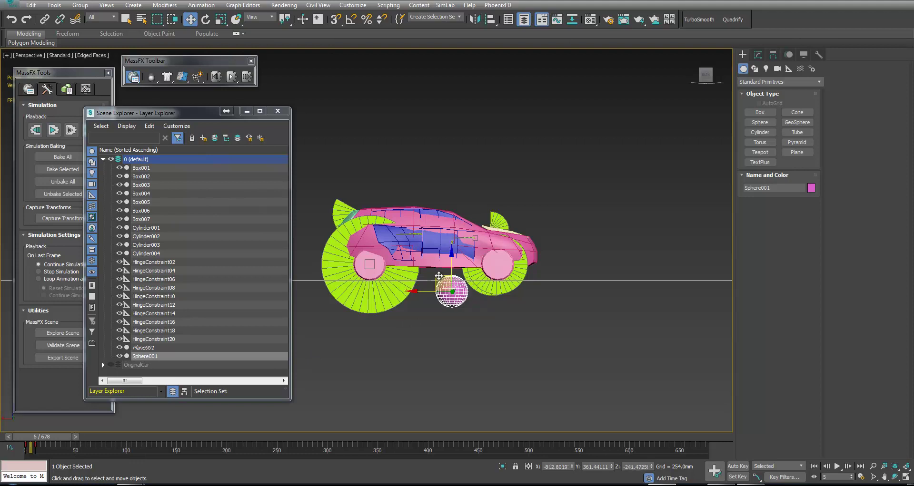
alt+middle_drag(549, 311, 402, 328)
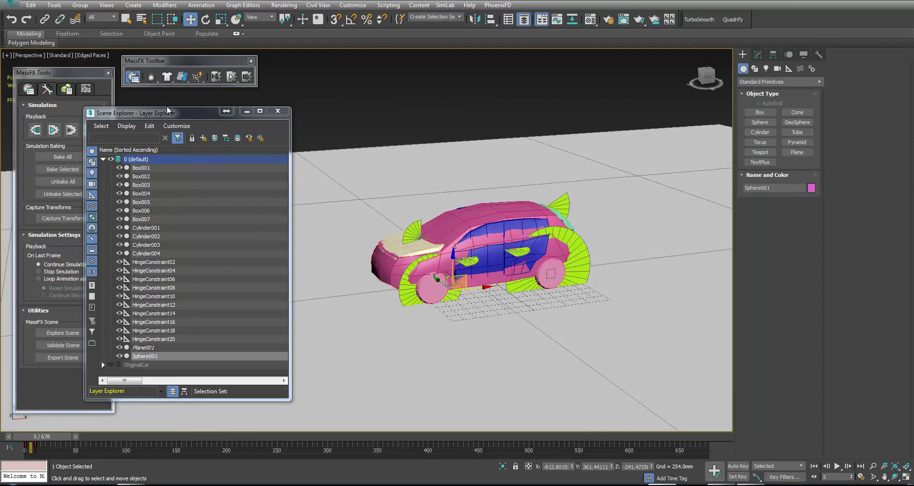
Assign a dynamic MassFX rigid body to the sphere.
click(183, 78)
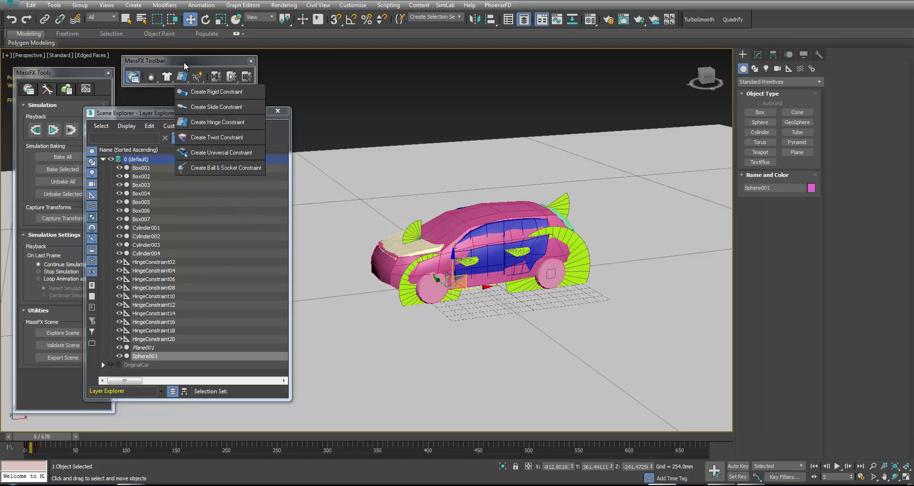
key(F3)
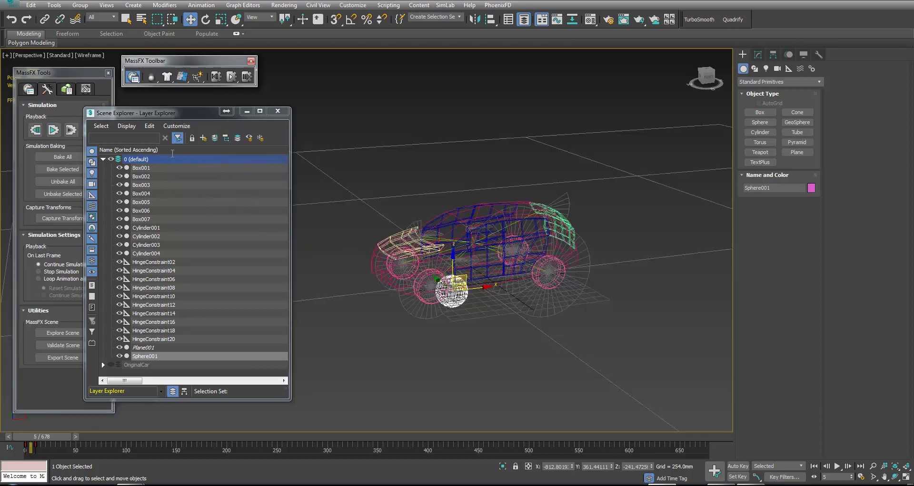
click(152, 79)
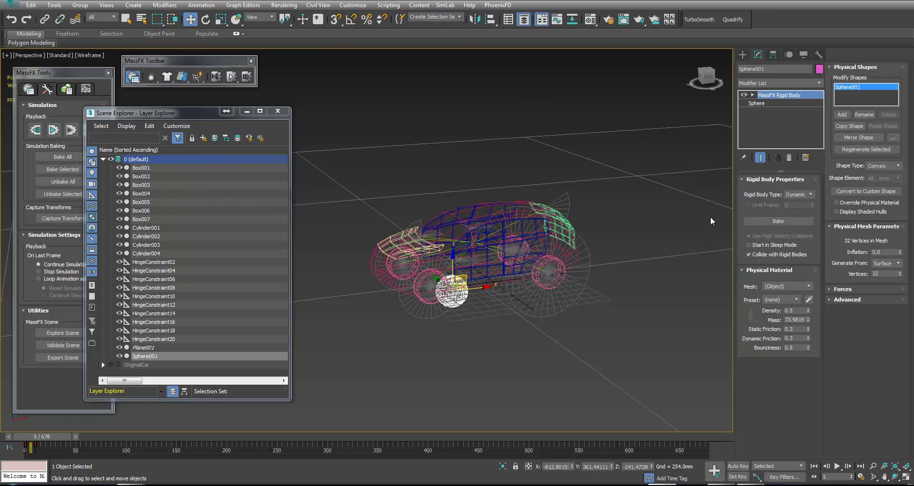
click(277, 112)
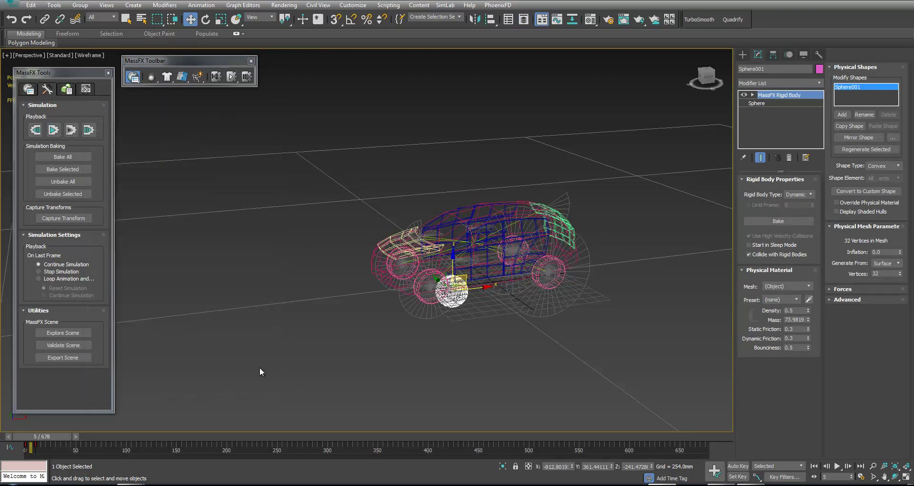
scroll(280, 362, down, 5)
key(F3)
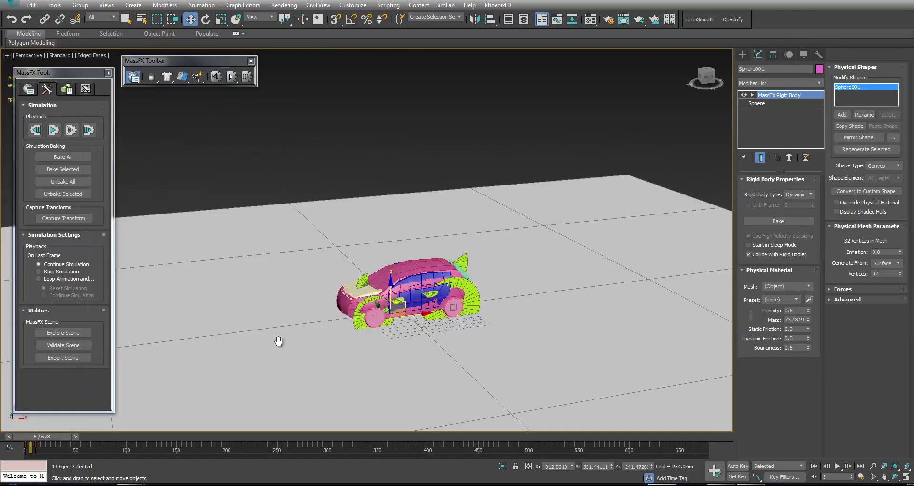
Run the MassFX simulation and examine the car, its open doors and the sphere from several angles.
click(70, 130)
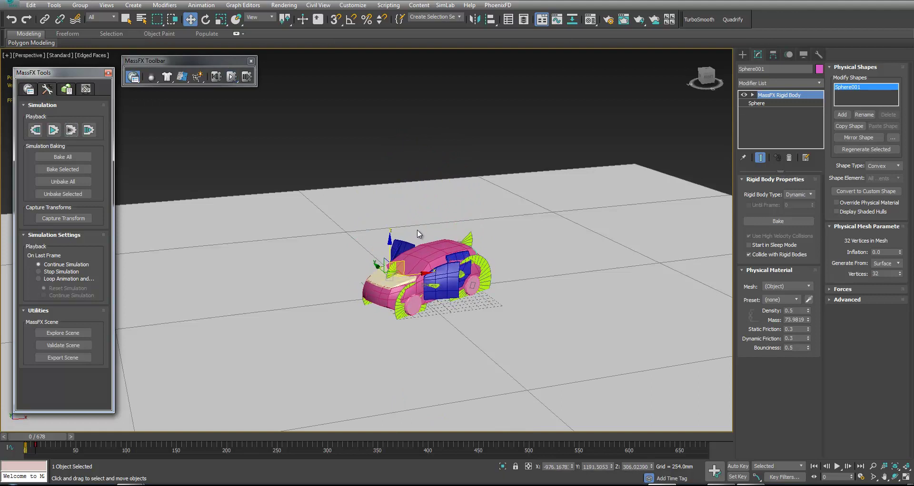
alt+middle_drag(448, 275, 478, 273)
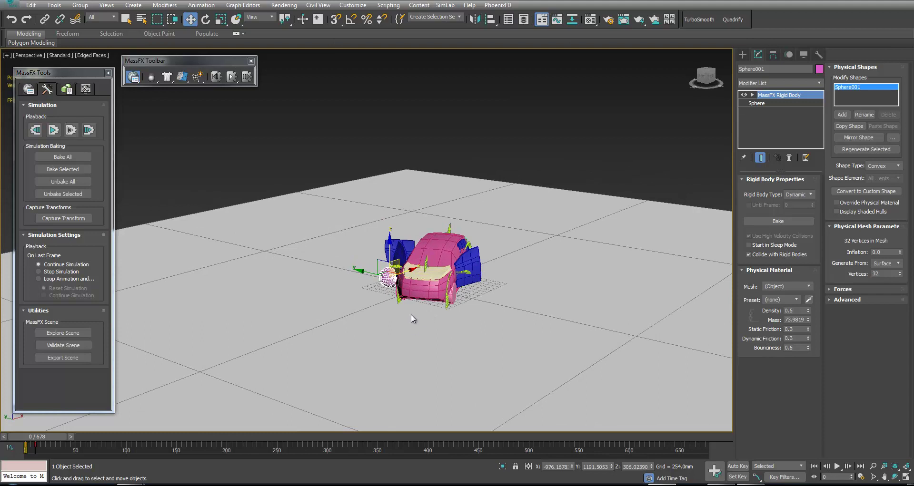
scroll(398, 337, up, 2)
scroll(450, 318, up, 2)
alt+middle_drag(447, 324, 433, 340)
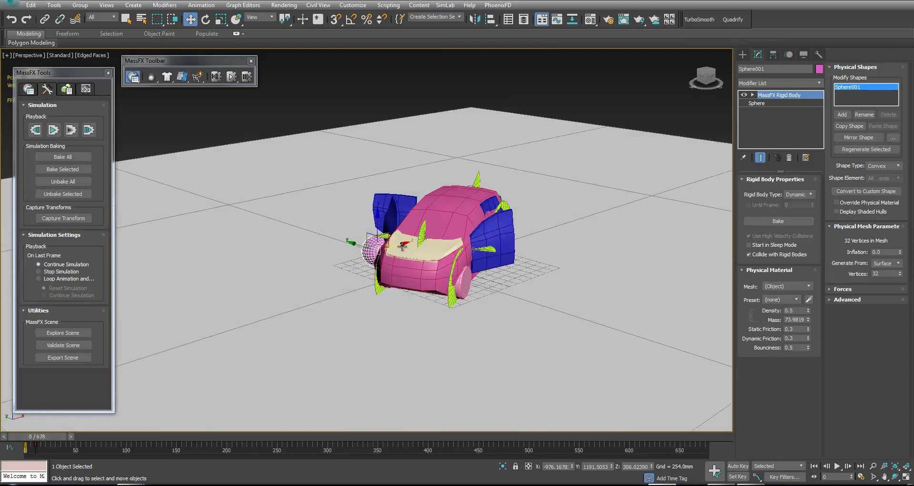
alt+middle_drag(469, 292, 439, 282)
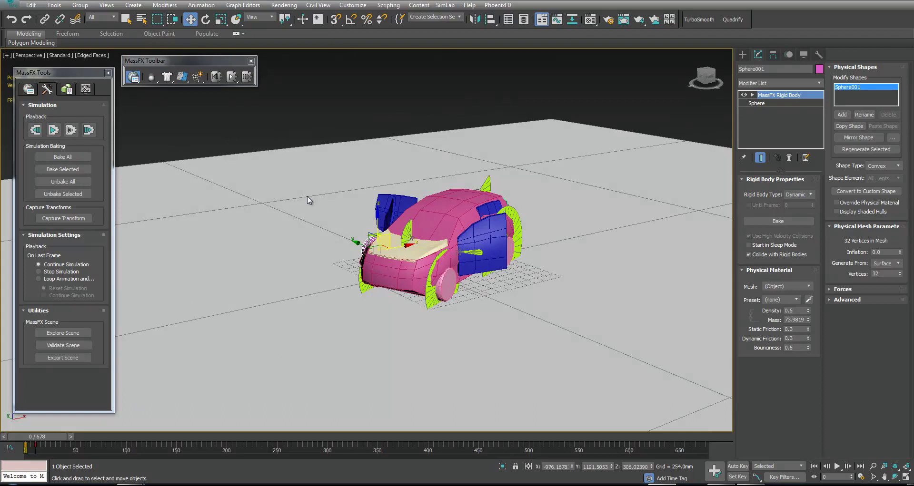
Select the sphere below the ground at frame 0 and make it a dynamic MassFX rigid body.
key(F3)
click(427, 338)
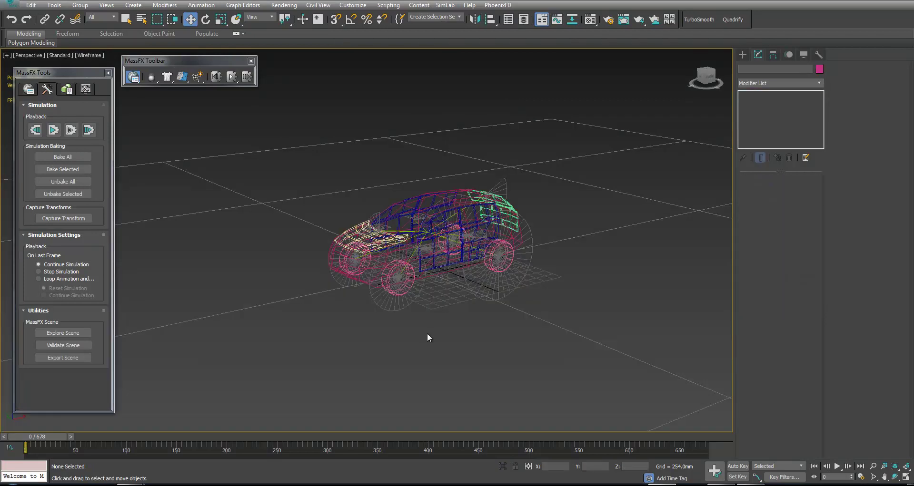
middle_drag(426, 338, 459, 261)
click(417, 400)
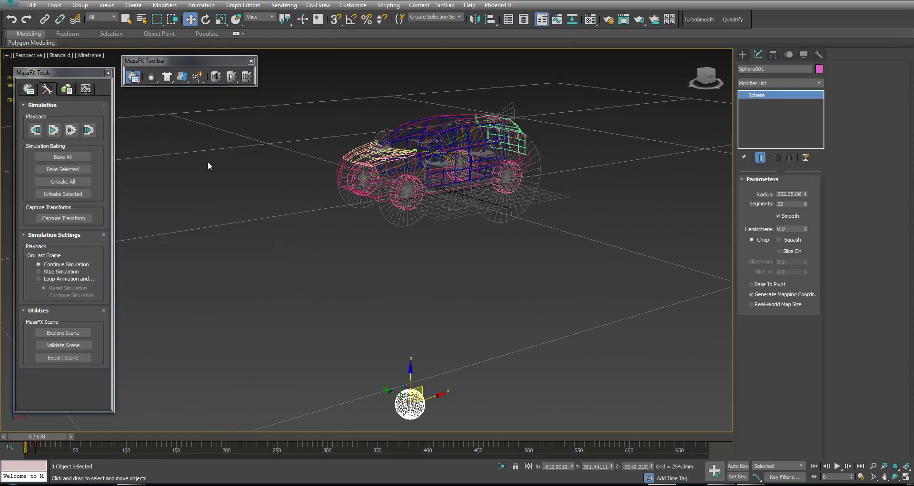
click(166, 77)
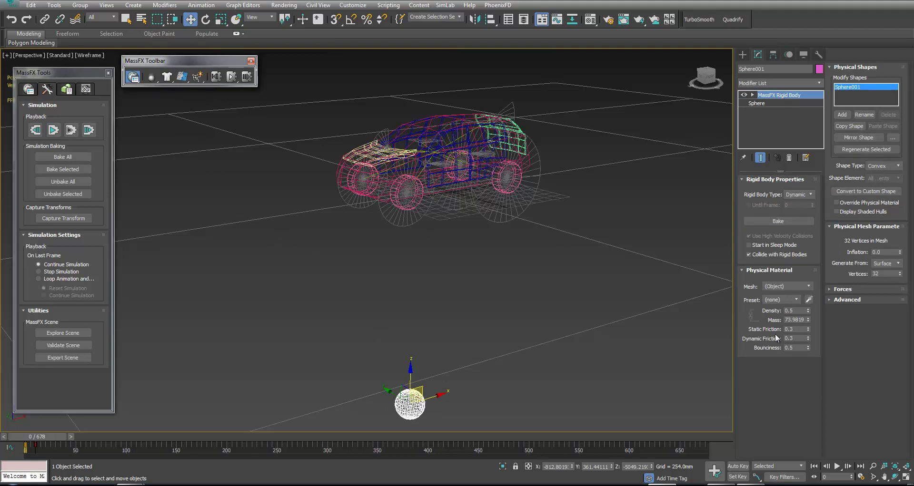
Set the sphere's density to 1.0 and test its impact on the car in the simulation.
scroll(524, 307, down, 3)
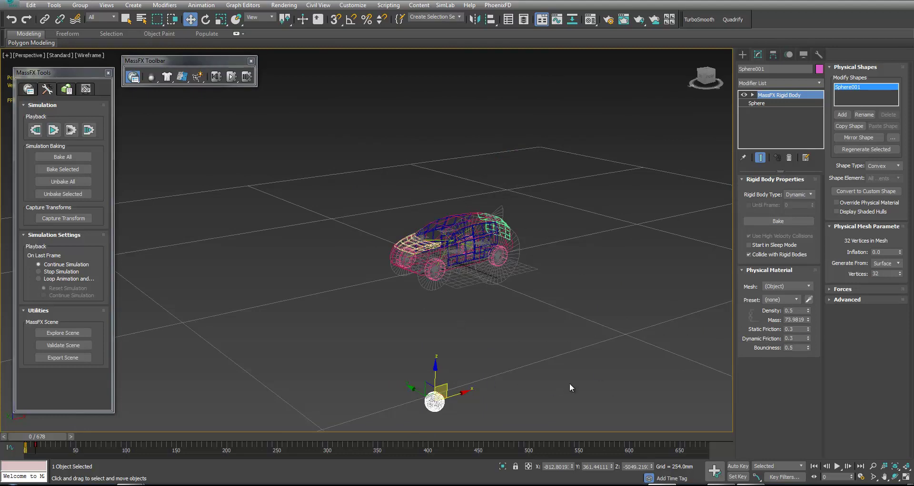
click(801, 311)
click(70, 133)
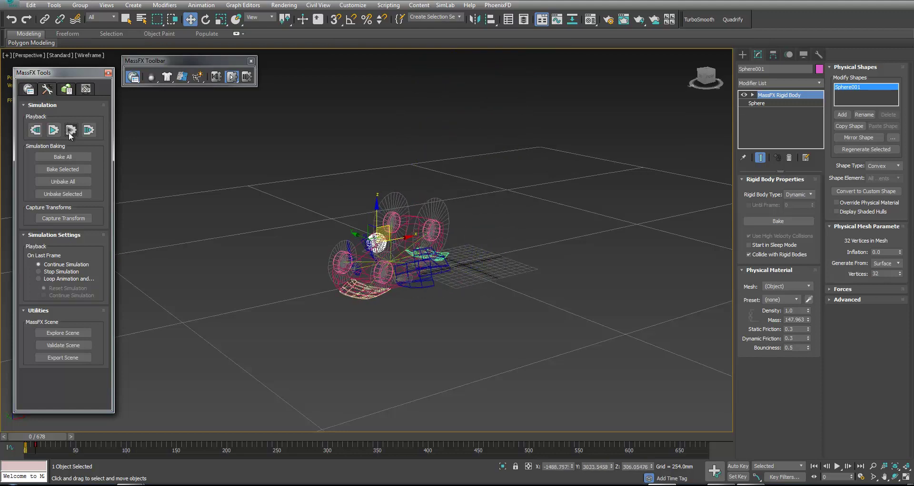
key(F3)
click(71, 135)
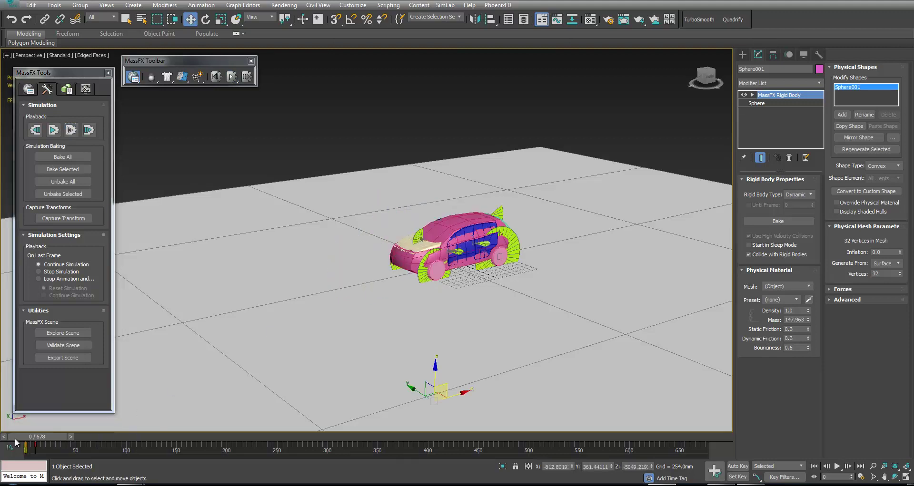
Set the mass of the sphere's rigid body to 100.
click(796, 311)
click(798, 318)
text(100)
key(Return)
Run the simulation to check the sphere's impact on the car, and return the scene to its starting state.
click(71, 134)
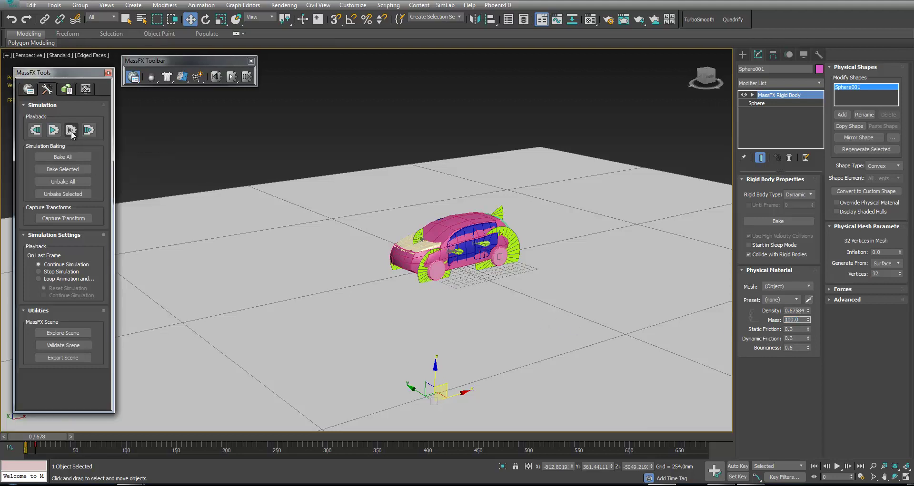
click(71, 133)
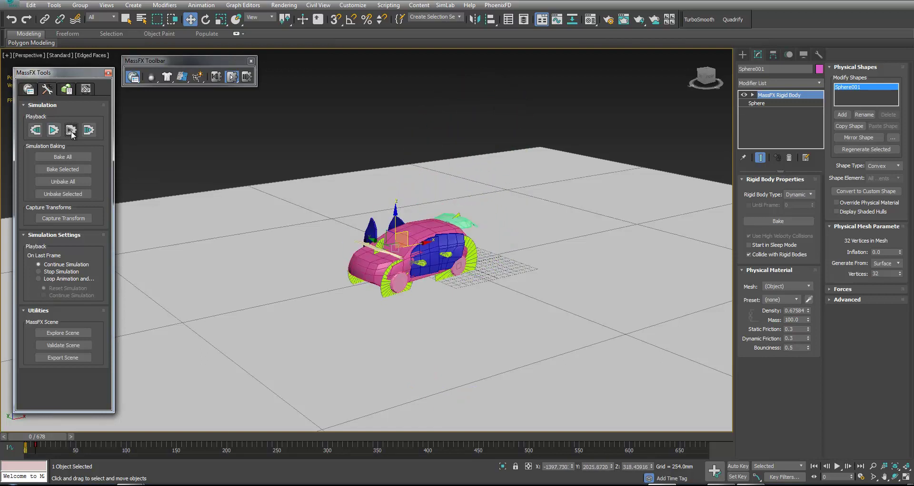
click(71, 132)
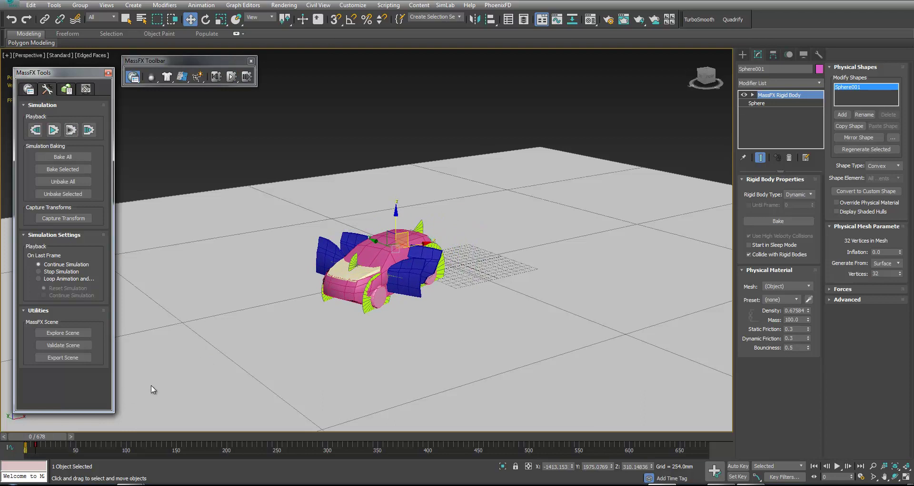
drag(52, 438, 4, 441)
Move the sphere in the Top view toward the car's side, to about X -1018 mm and Y 610 mm.
key(F3)
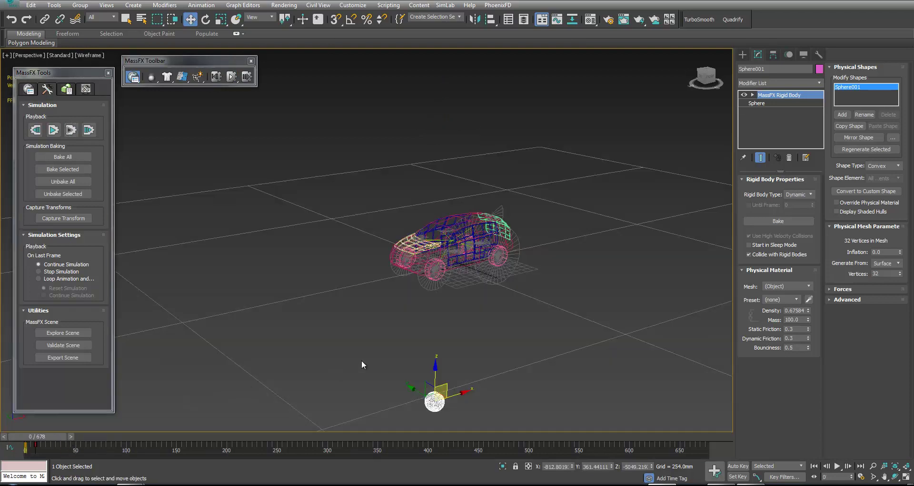
key(alt+w)
scroll(267, 214, down, 2)
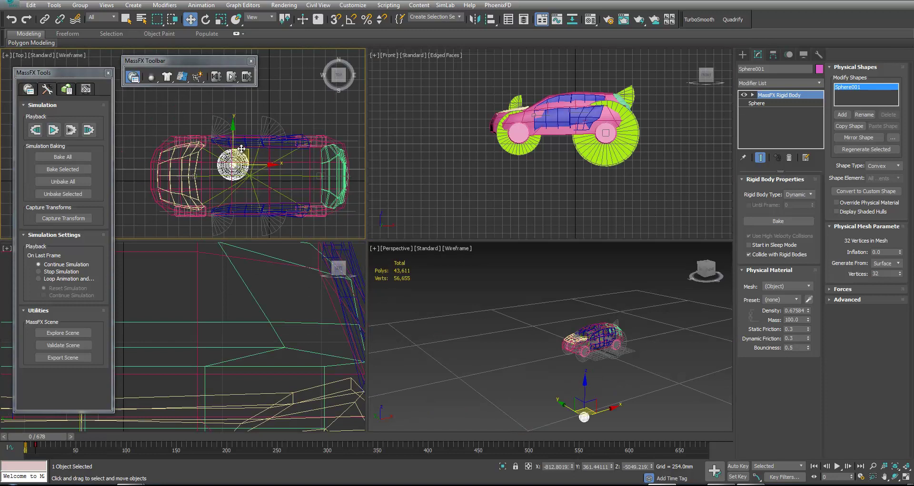
drag(248, 150, 239, 140)
right_click(491, 336)
key(F3)
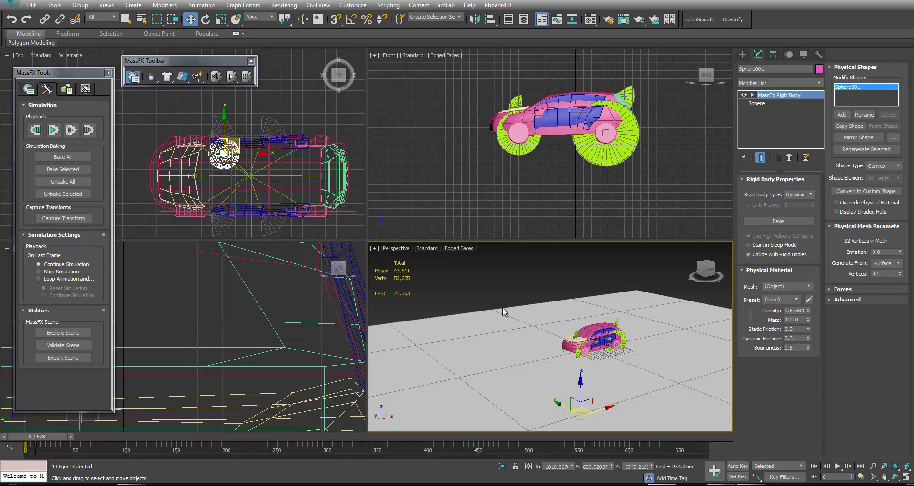
key(alt+w)
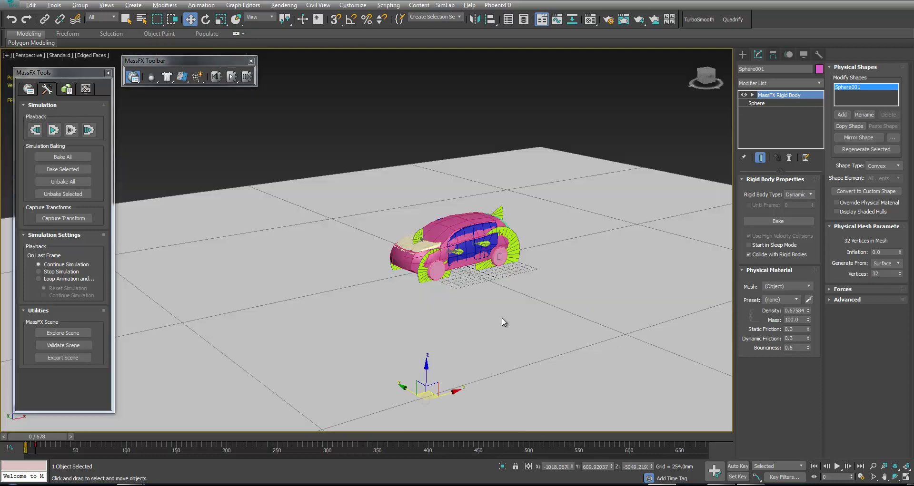
Run the simulation with the repositioned sphere, examine the car from another angle, and restore the starting state.
click(72, 131)
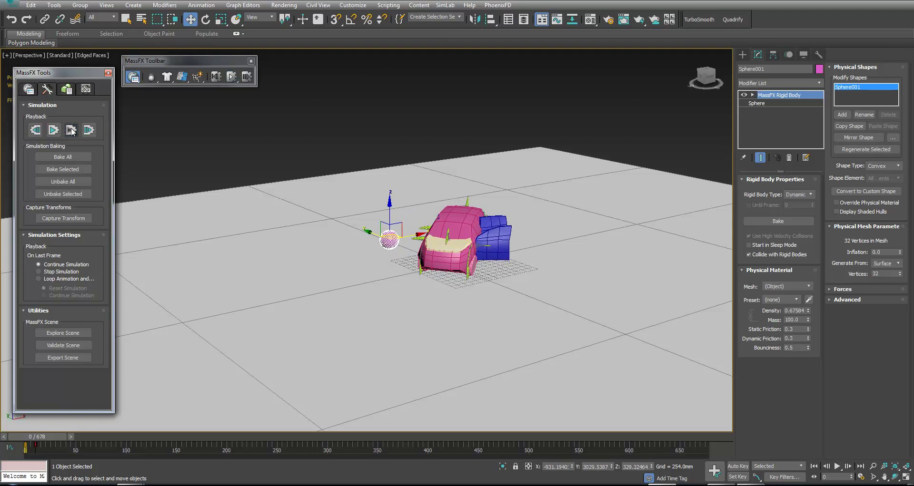
click(72, 131)
alt+drag(529, 296, 501, 313)
alt+middle_drag(501, 314, 494, 314)
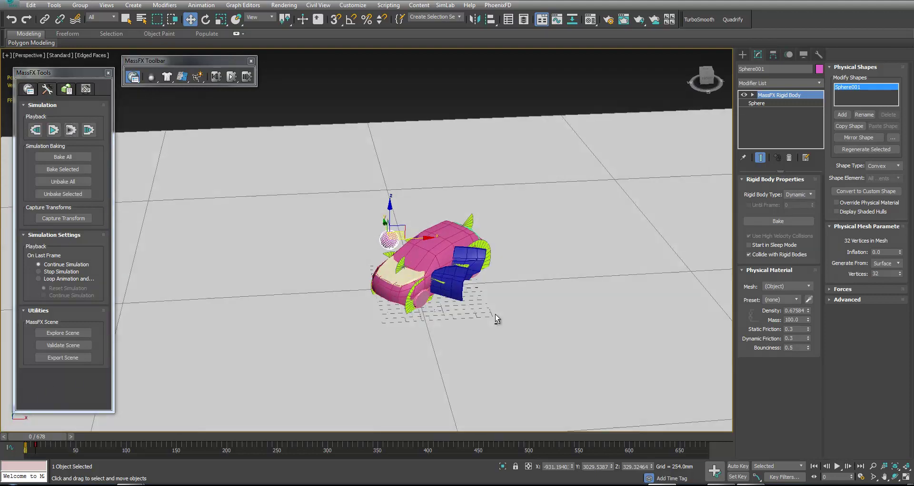
click(110, 435)
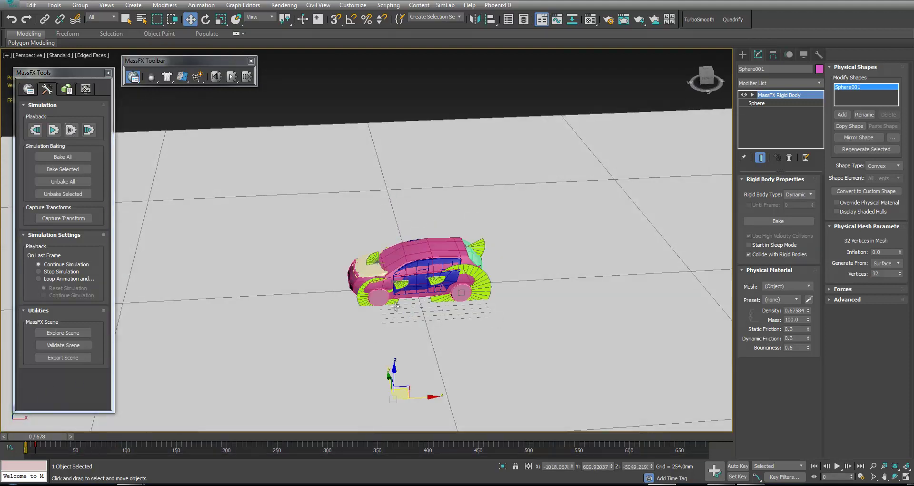
Make the front door's hinge constraint between Box001 and Box002 breakable.
click(402, 284)
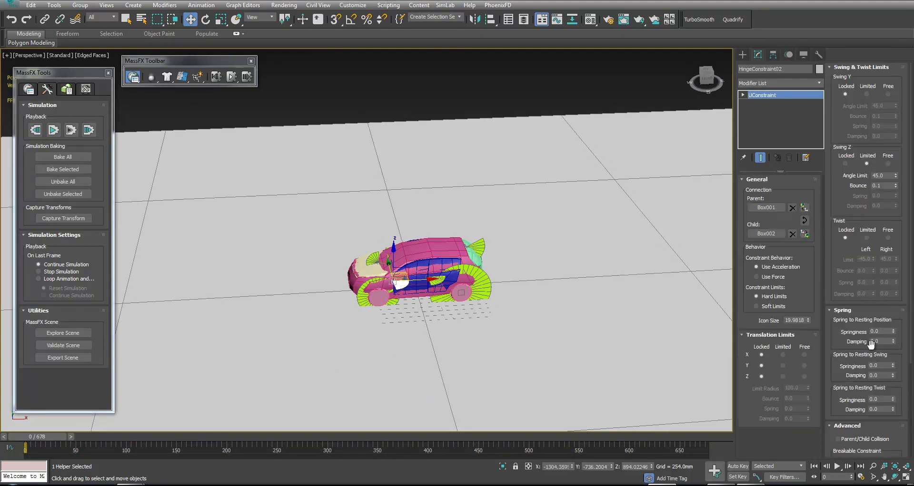
scroll(831, 362, down, 5)
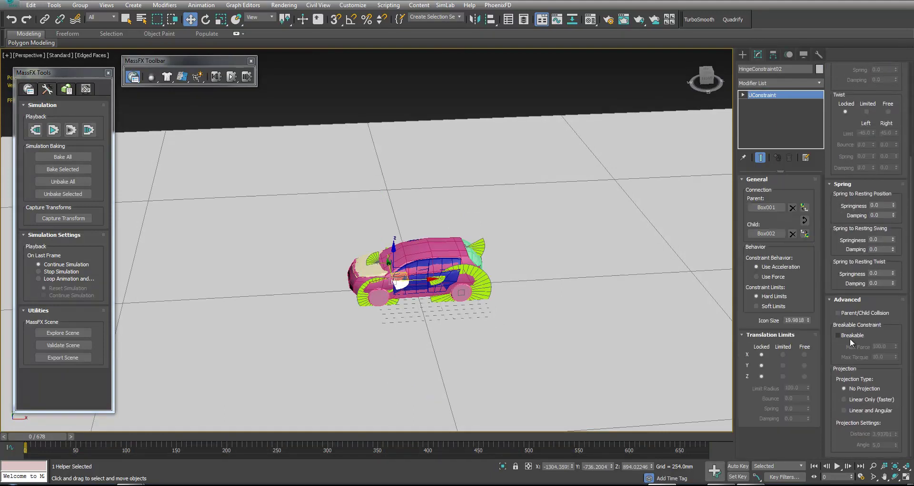
click(849, 338)
Run the simulation repeatedly to test the breakable front door hinge, and undo the simulated motion.
click(68, 135)
click(70, 134)
click(71, 135)
click(72, 135)
click(73, 135)
click(72, 134)
click(72, 134)
click(72, 134)
click(72, 134)
click(72, 134)
click(72, 134)
click(72, 135)
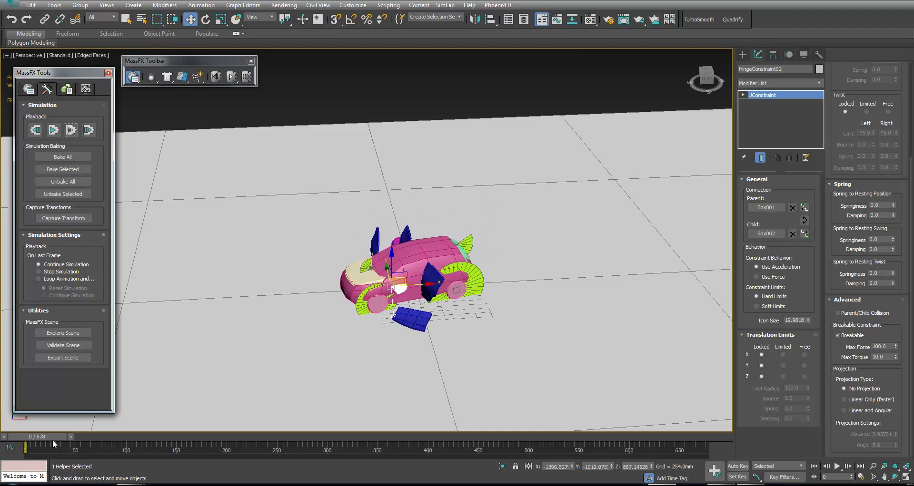
middle_drag(599, 394, 598, 393)
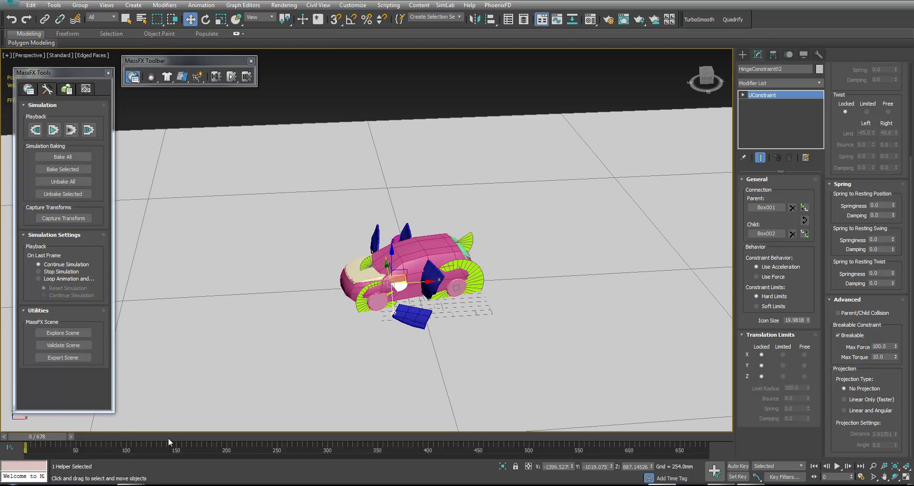
key(ctrl+z)
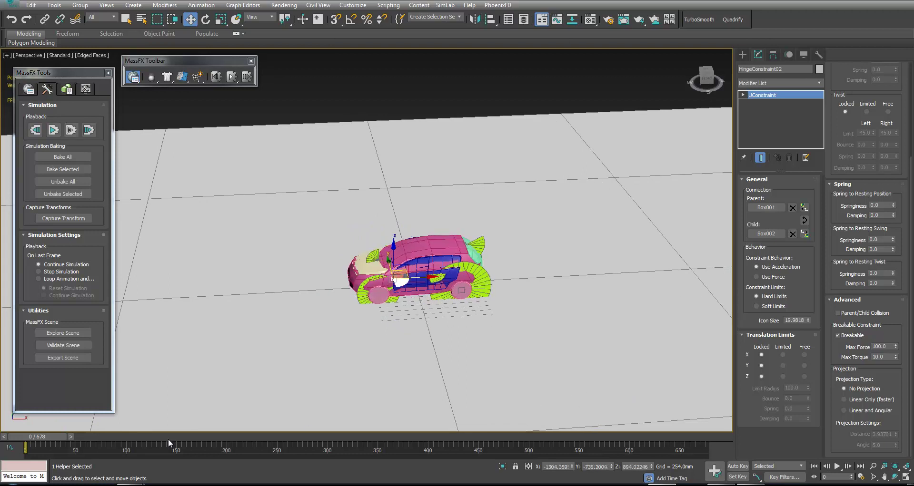
Set both the max force and max torque of the breakable front door hinge to 1000.
text(0)
click(878, 347)
text(0)
key(Return)
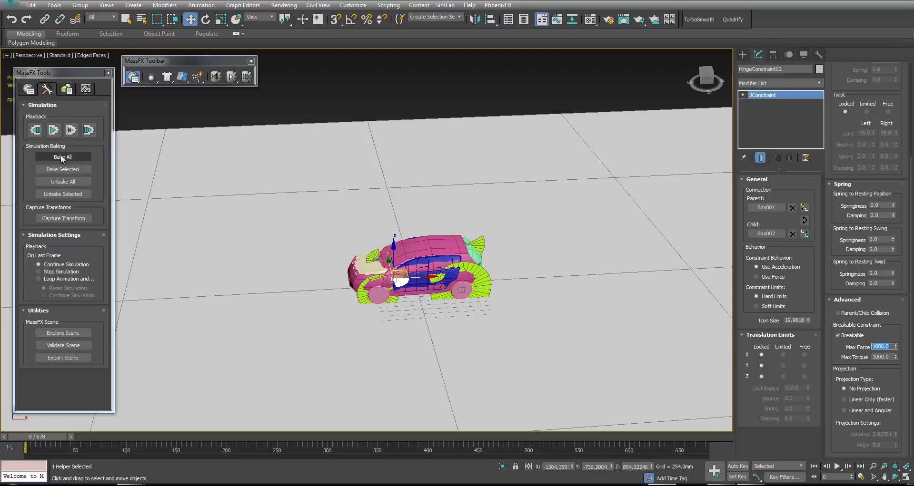
Run the simulation with the front door hinge's limits at 1000 and restore the starting state.
click(71, 130)
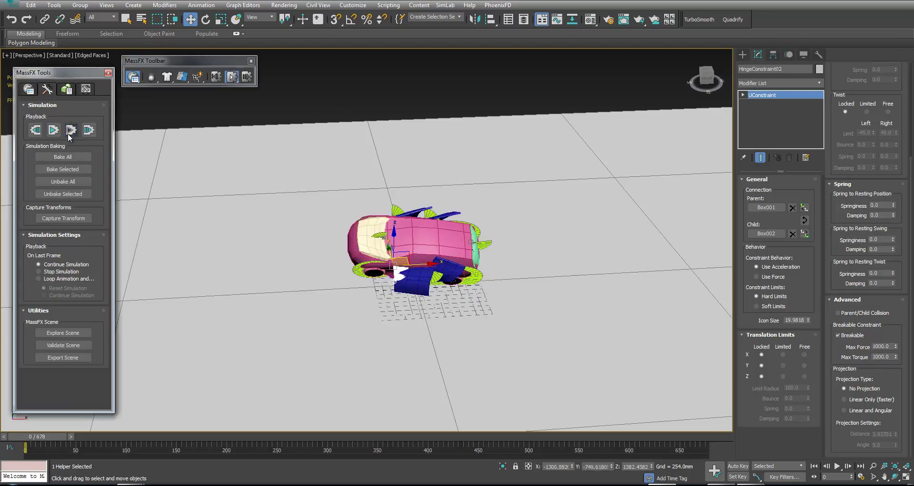
click(68, 135)
mouse_move(46, 438)
mouse_down()
mouse_move(72, 439)
mouse_move(33, 438)
mouse_up()
Set the front door hinge's max force and max torque to 100000, run the simulation, and restore the starting state.
click(879, 347)
text(00)
click(880, 357)
text(00)
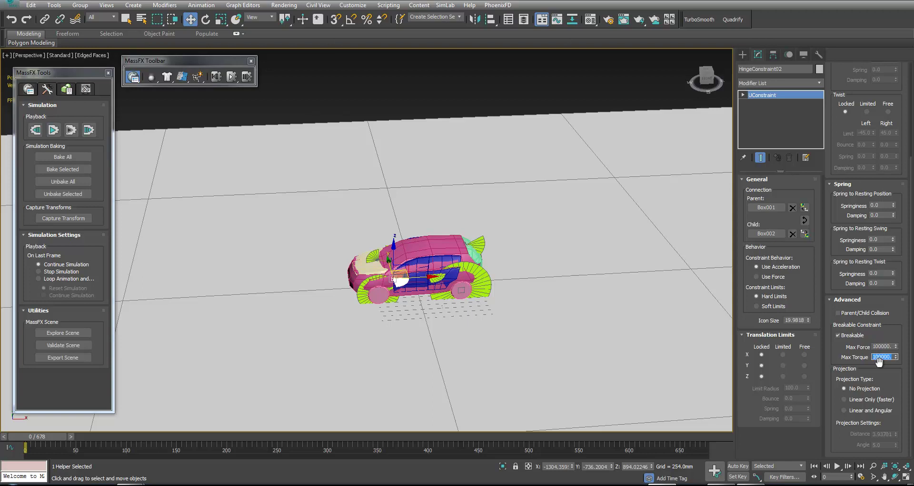
click(67, 130)
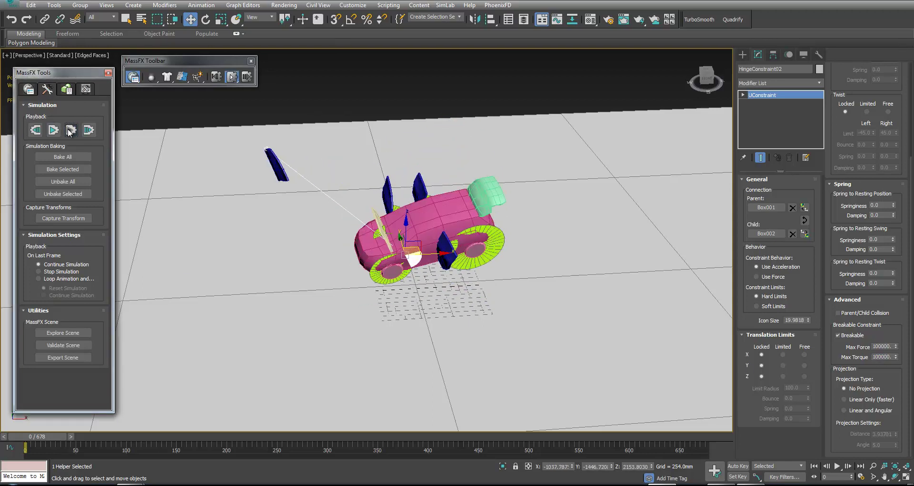
click(70, 131)
drag(46, 437, 19, 438)
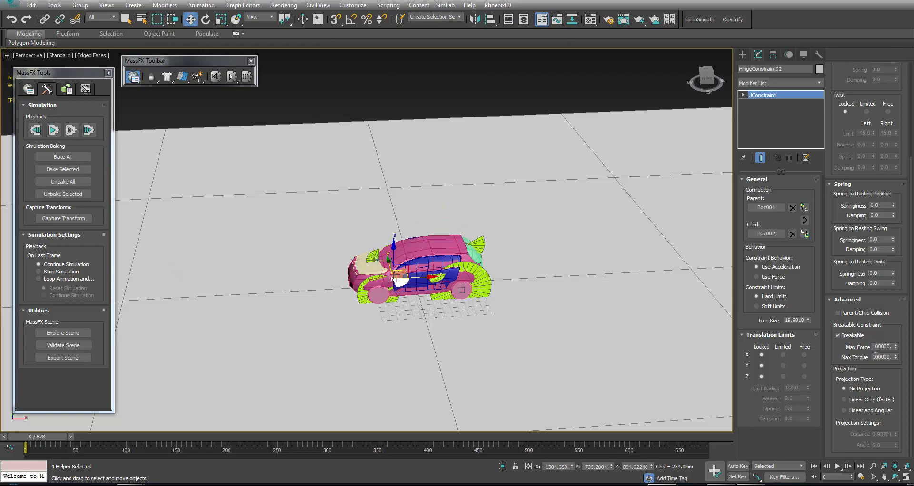
Raise the front door hinge's max force and max torque to 1000000 and test them in the simulation.
double_click(884, 346)
click(71, 131)
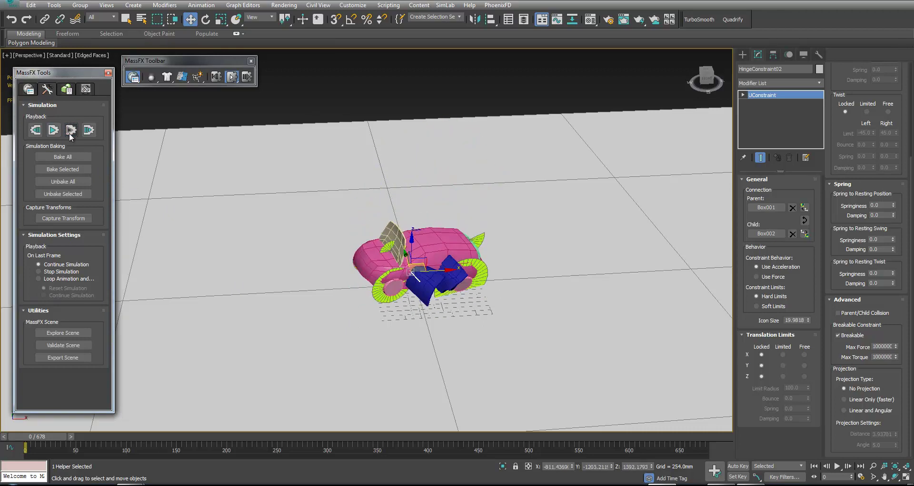
click(70, 135)
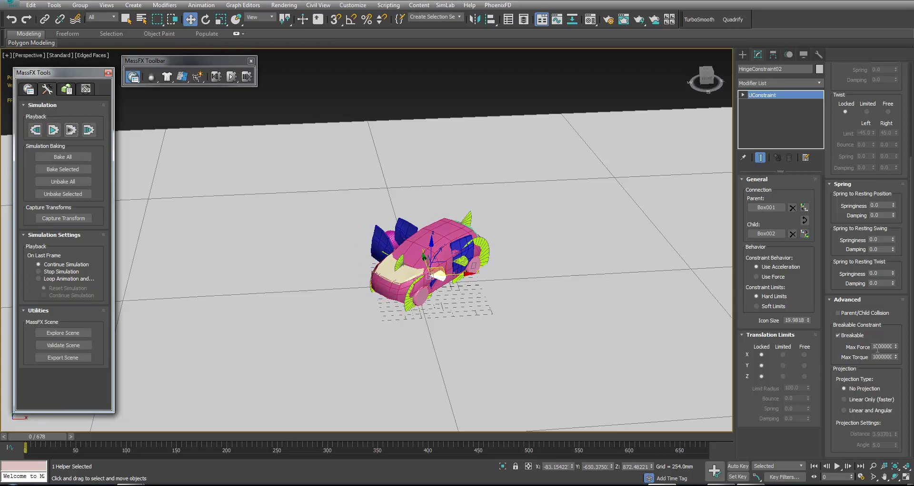
Lower the front door hinge's max force to 100000, test it in the simulation, and reduce it further.
click(881, 347)
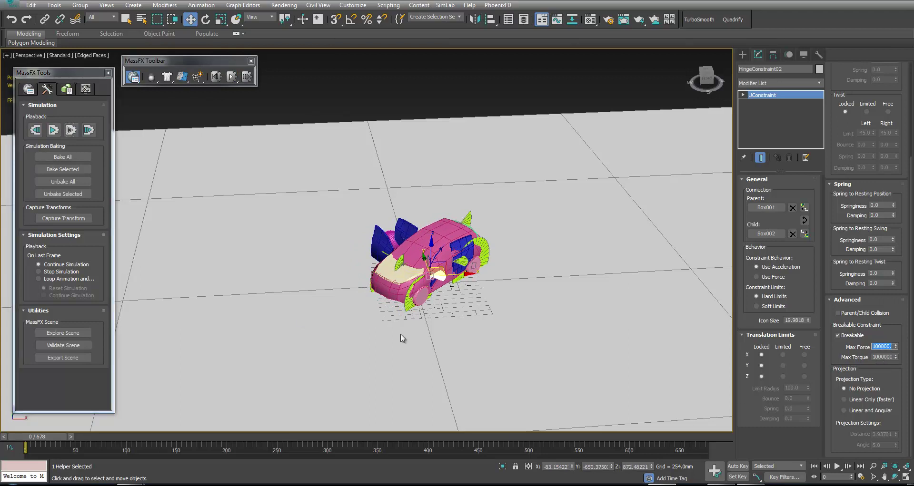
click(111, 438)
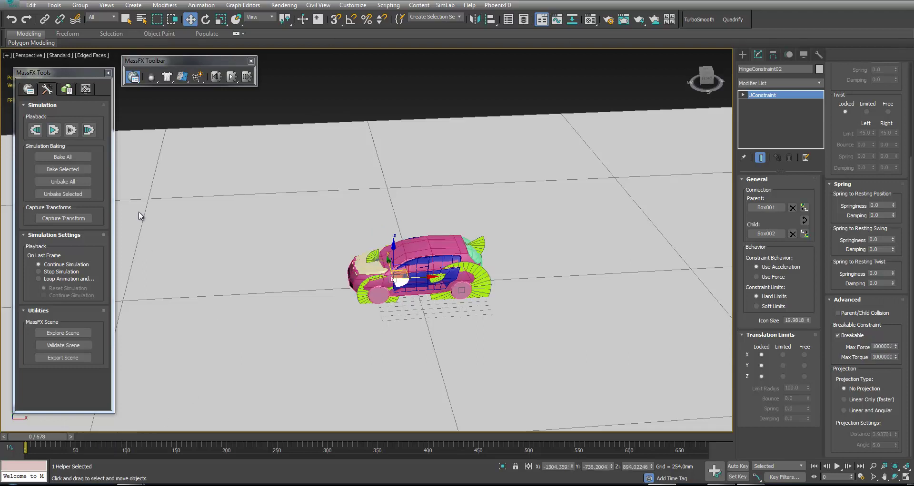
click(69, 133)
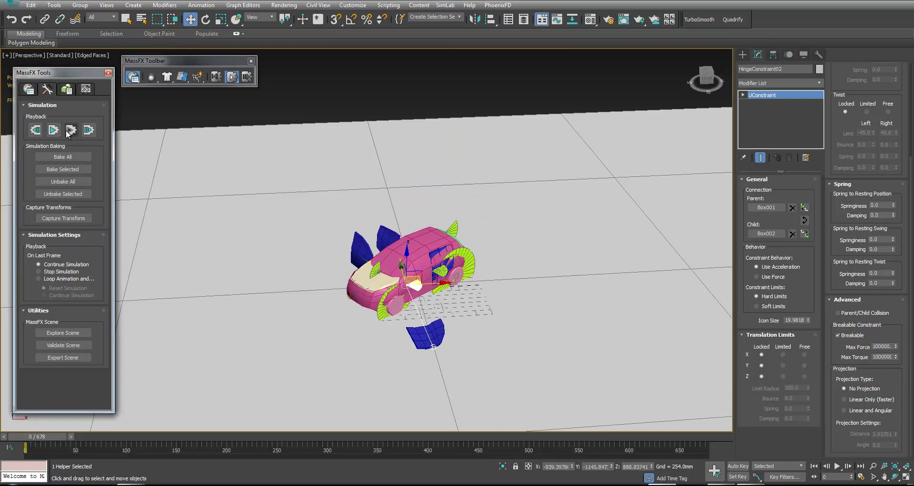
click(69, 131)
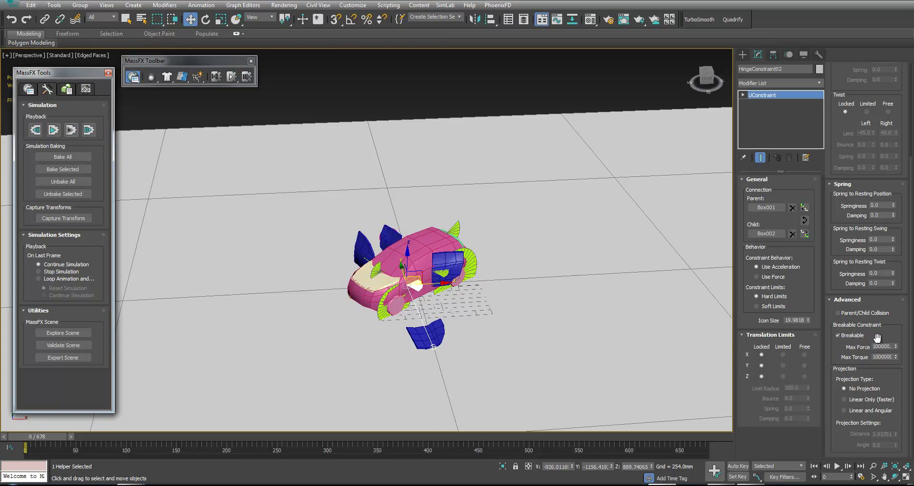
click(883, 347)
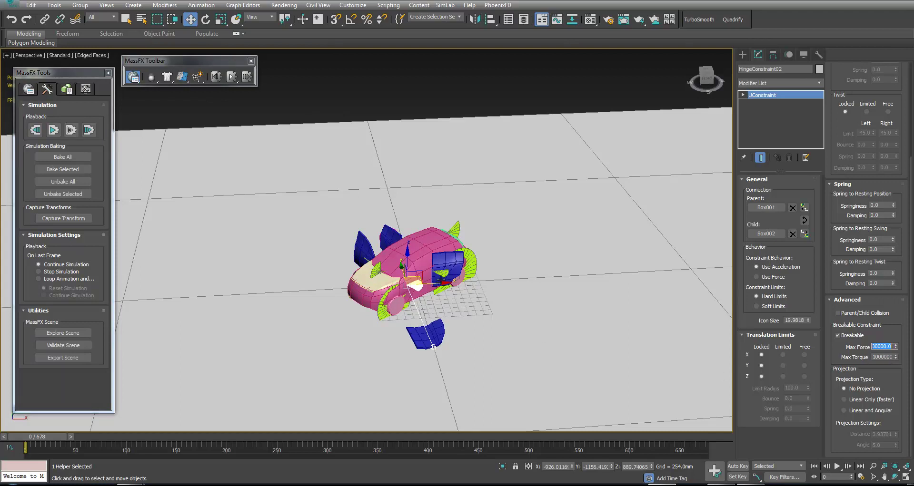
Restore the starting state and make the rear door's hinge constraint between Box001 and Box003 breakable.
click(442, 276)
click(101, 438)
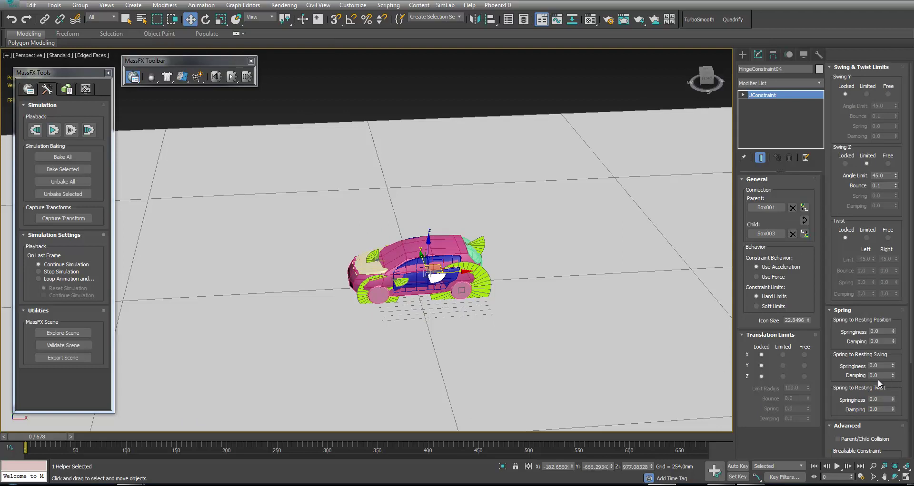
scroll(836, 405, down, 5)
click(847, 336)
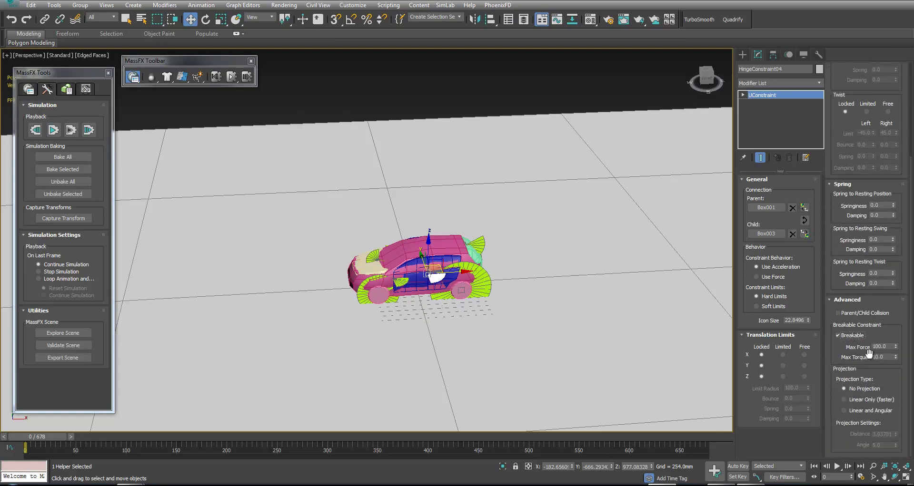
Set the rear door hinge's max force to 100000 and max torque to 1000000, and test them in the simulation.
click(874, 358)
click(875, 347)
text(0)
key(Return)
click(71, 133)
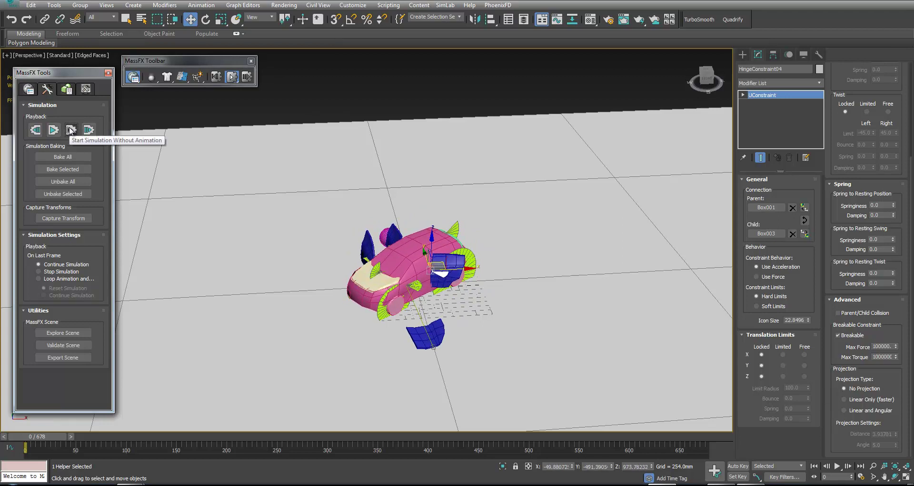
click(131, 438)
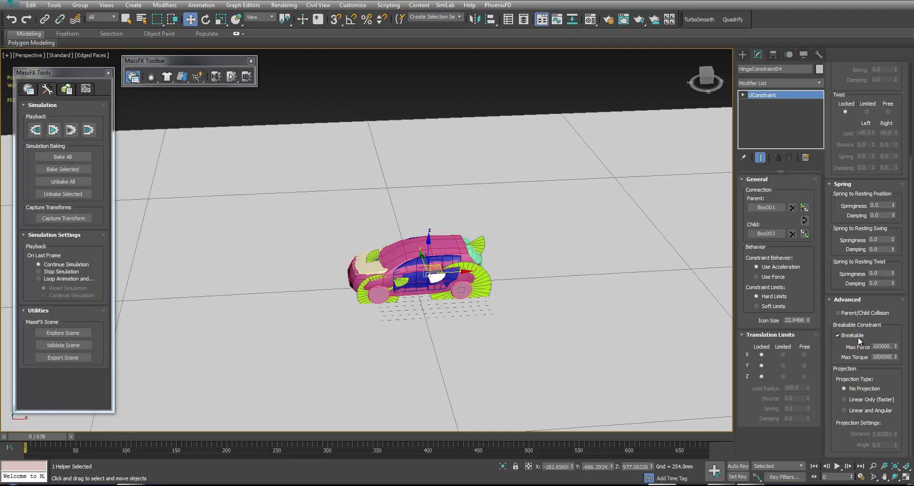
Set the rear door hinge's max force to 50000, run the simulation, and restore the starting state.
double_click(876, 347)
text(50000)
key(Return)
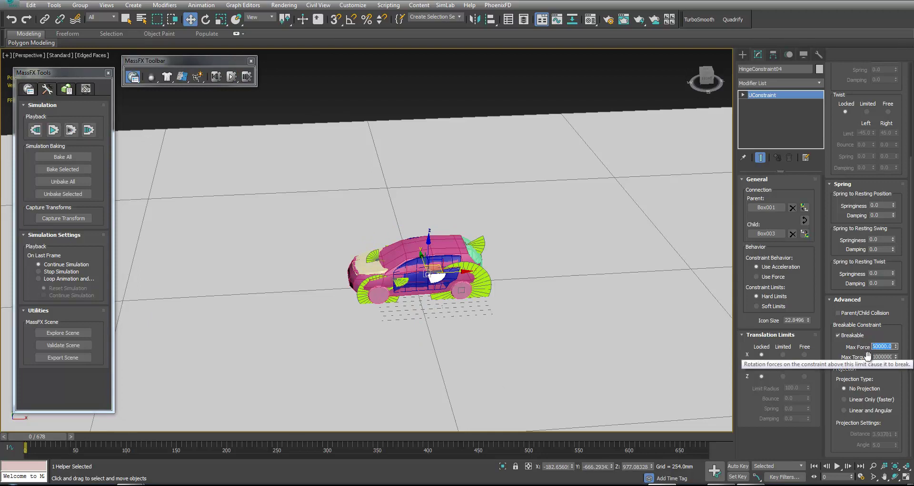
click(70, 131)
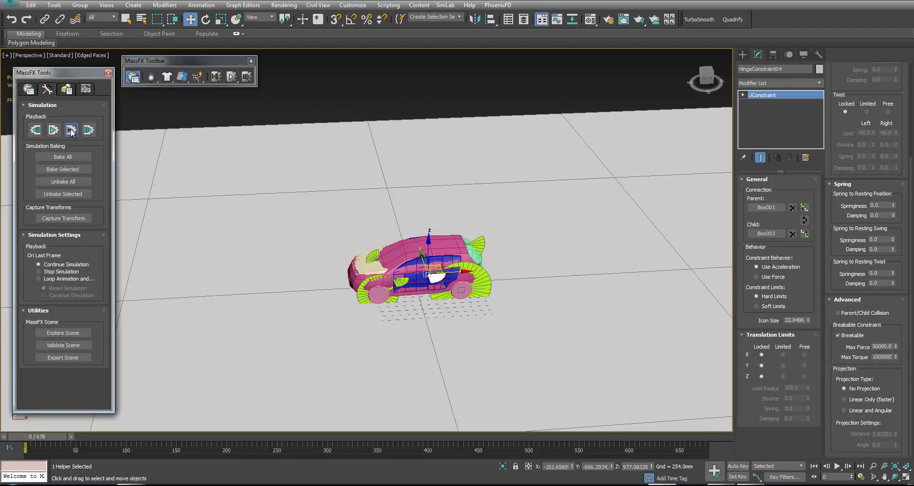
click(71, 130)
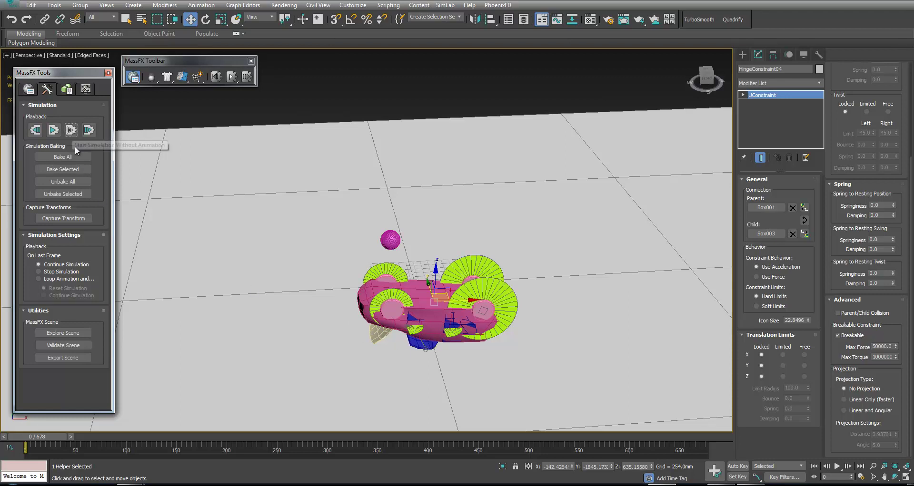
click(98, 449)
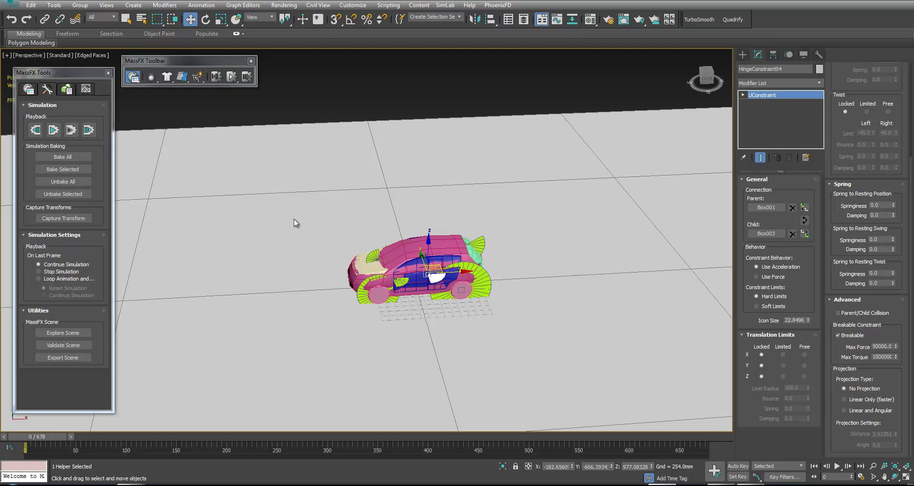
Bake the simulation for all rigid bodies, check the MassFX scene settings, and clear the selection.
click(67, 161)
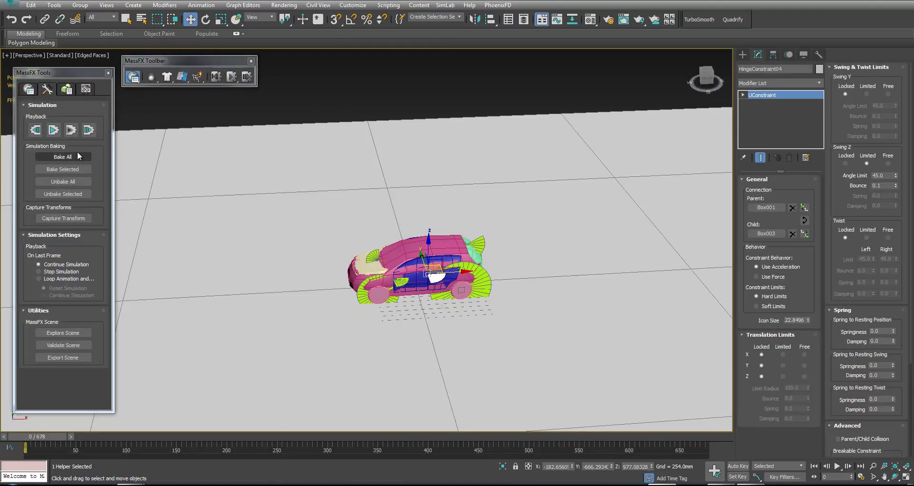
click(28, 94)
click(27, 94)
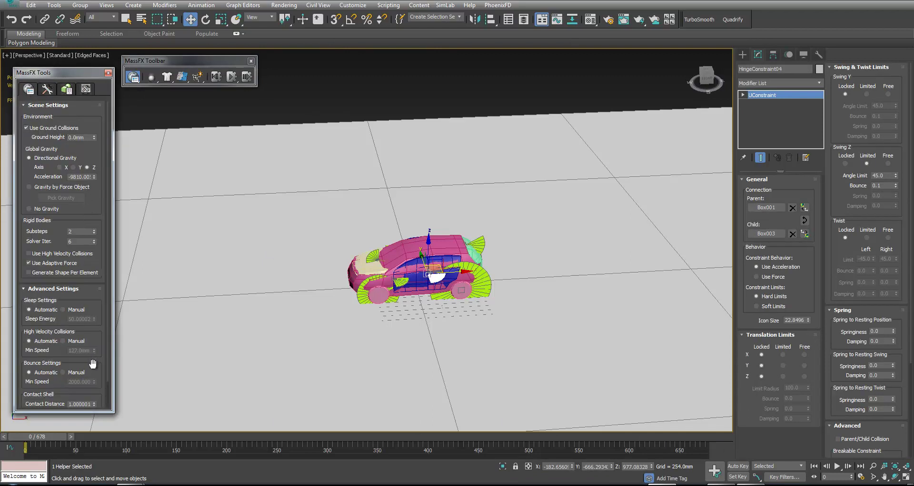
scroll(101, 336, down, 2)
scroll(100, 344, up, 2)
mouse_move(30, 440)
mouse_down()
mouse_move(290, 435)
mouse_move(22, 447)
mouse_up()
key(w)
click(487, 103)
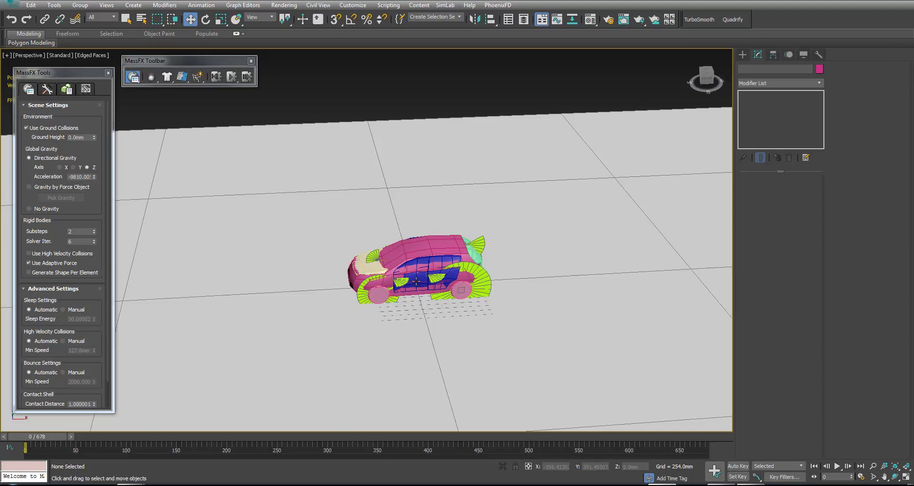
Open the layer explorer, make the OriginalCar layer visible, and expand it to list its objects.
scroll(426, 270, up, 10)
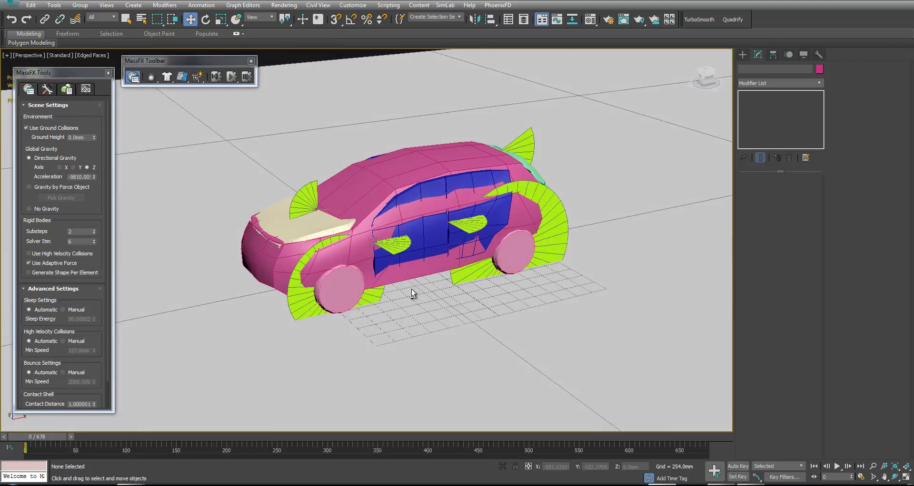
scroll(412, 290, up, 5)
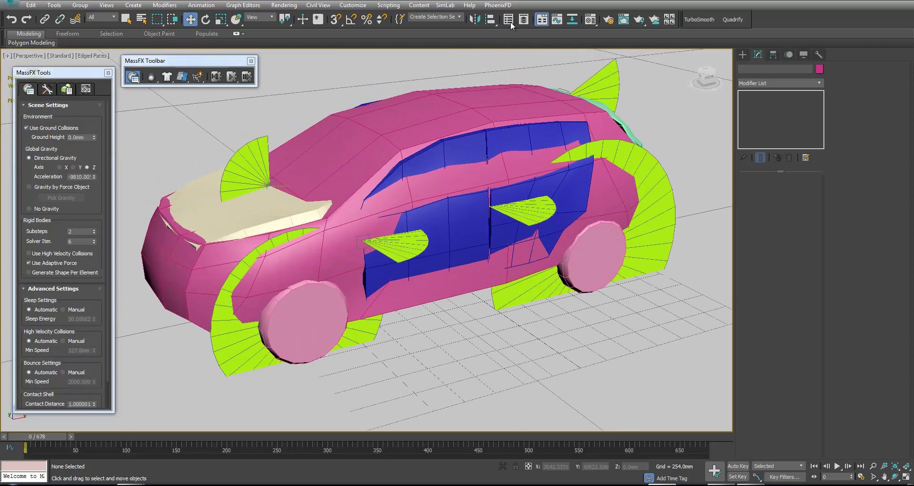
click(523, 19)
click(103, 159)
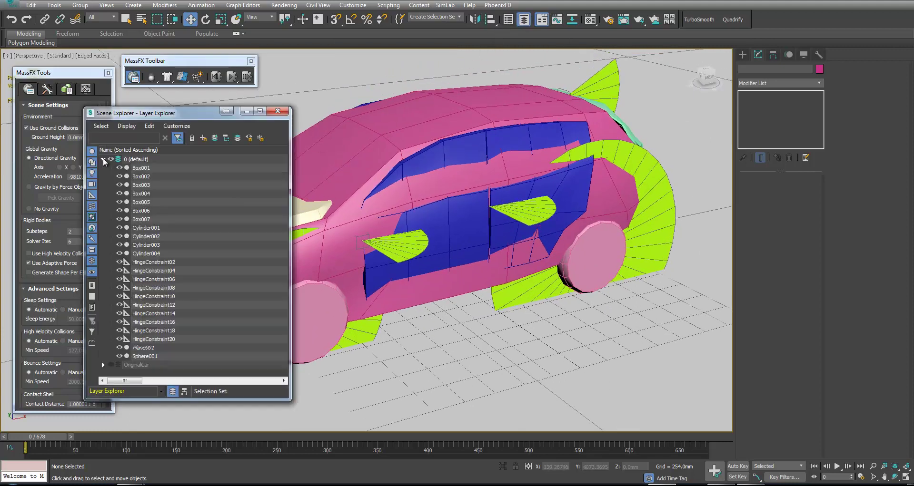
click(110, 366)
click(103, 365)
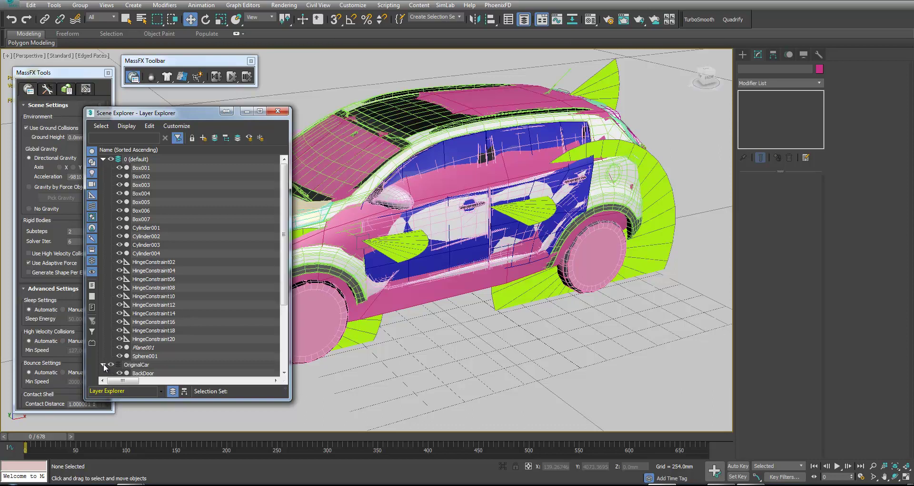
Select Main Chassis and hide all other objects of the OriginalCar layer.
scroll(133, 360, down, 3)
click(152, 348)
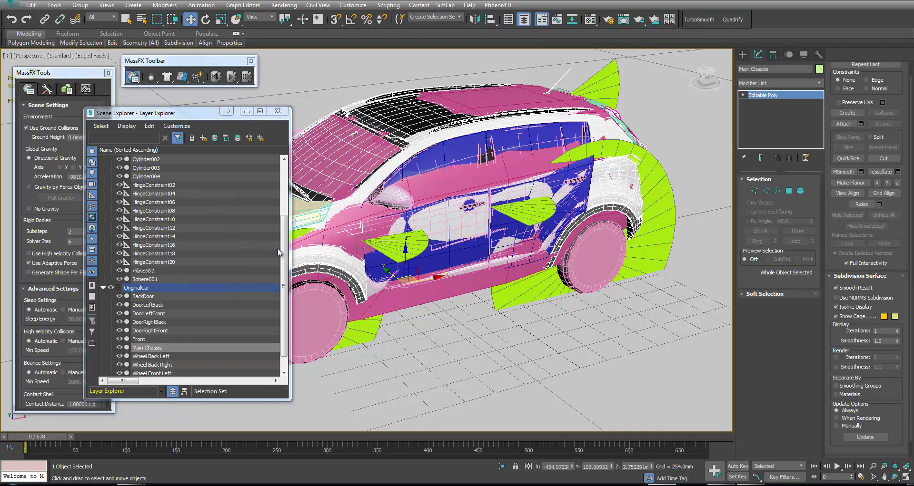
scroll(277, 254, down, 1)
drag(122, 283, 123, 365)
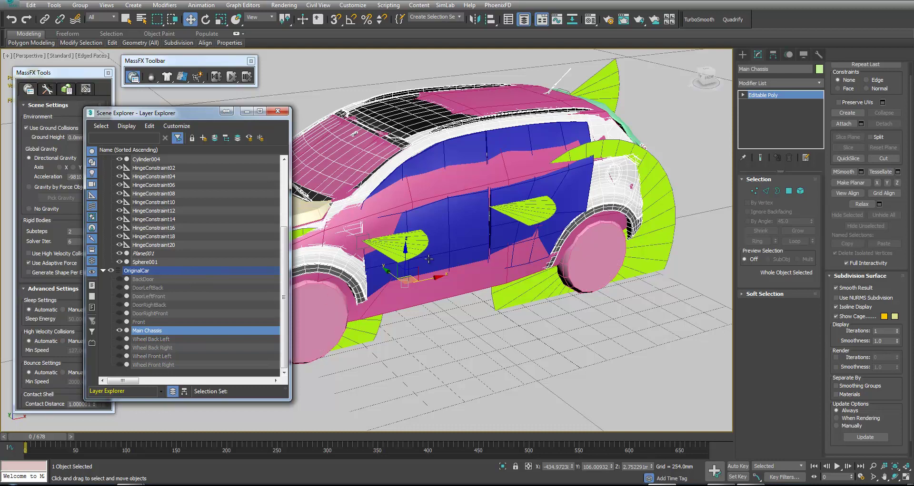
Link Main Chassis to the Box001 proxy body as its parent and hide Box001.
alt+middle_drag(411, 268, 591, 277)
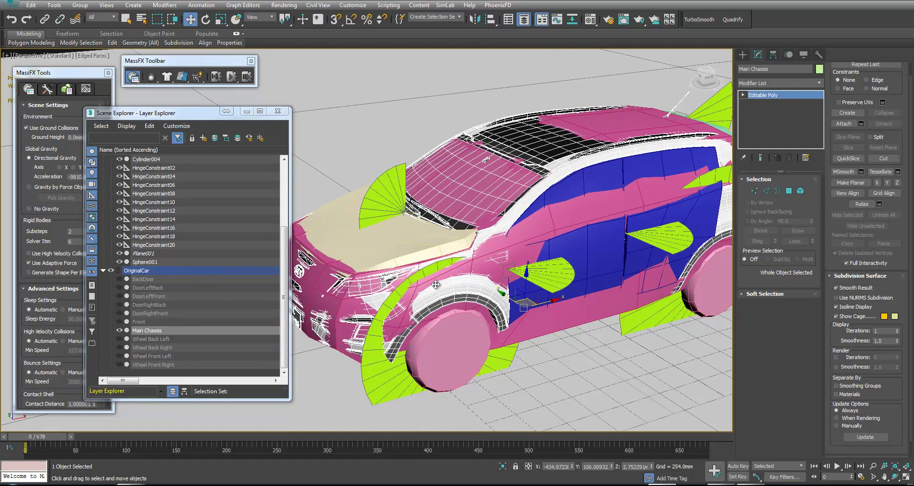
click(44, 19)
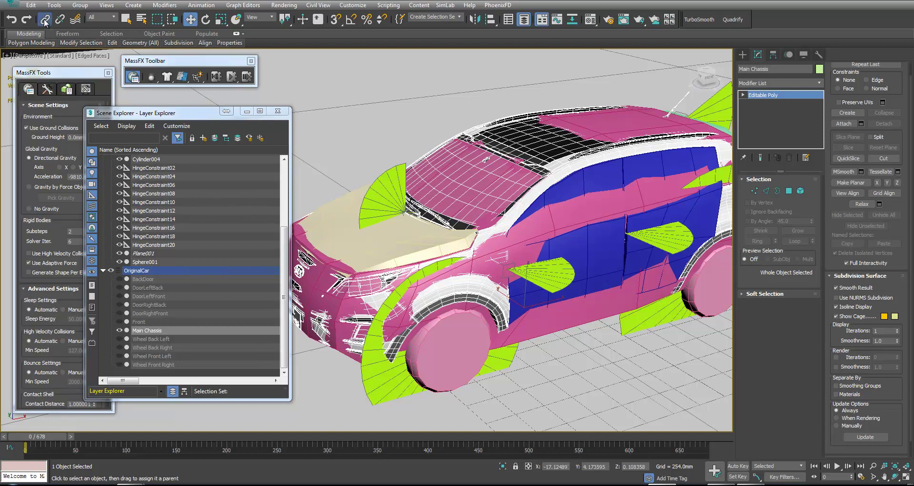
drag(502, 244, 597, 121)
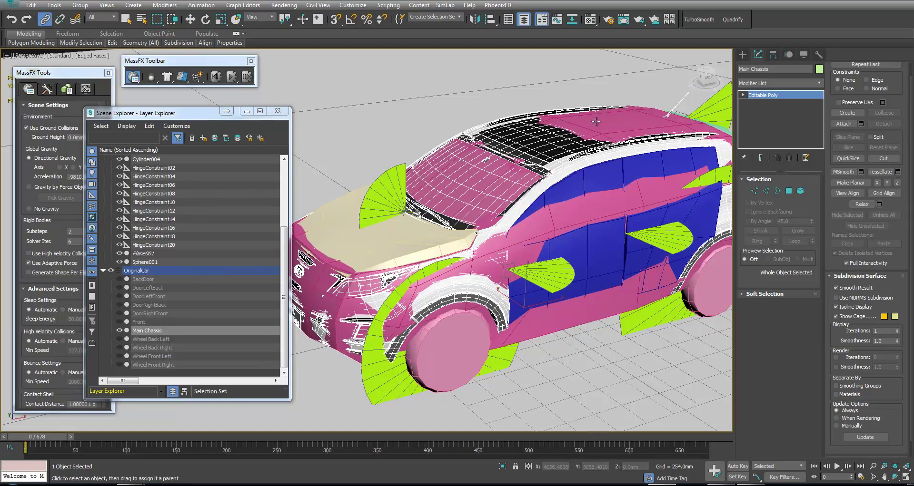
key(w)
click(593, 124)
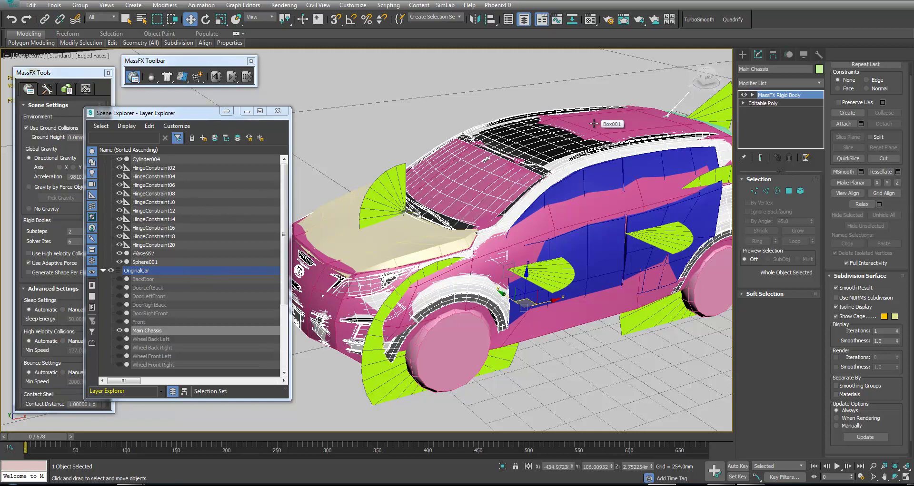
click(119, 168)
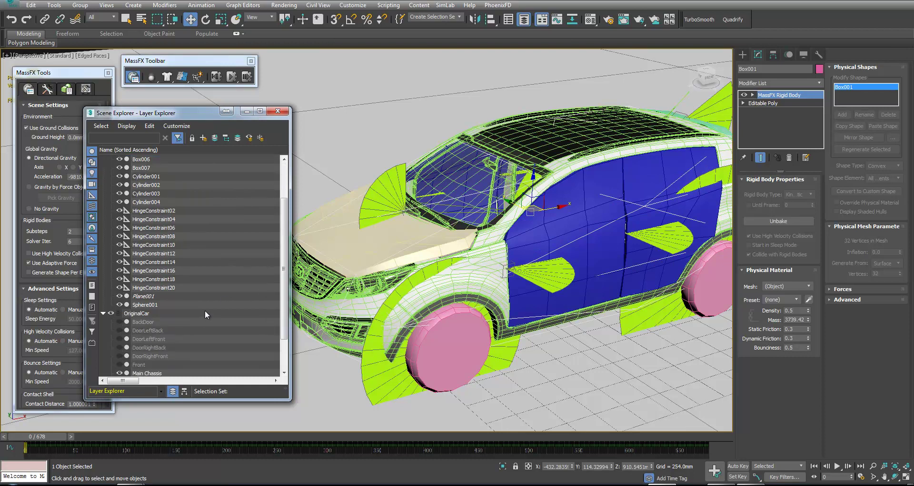
Make BackDoor in the OriginalCar layer visible and link it to the rear proxy Box007 as its parent.
scroll(205, 310, down, 4)
click(119, 279)
alt+middle_drag(361, 271, 368, 289)
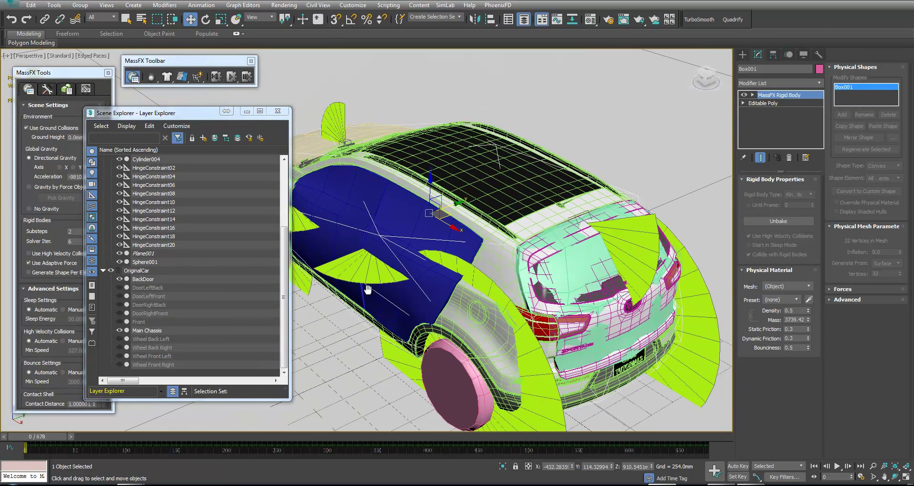
click(531, 259)
click(44, 19)
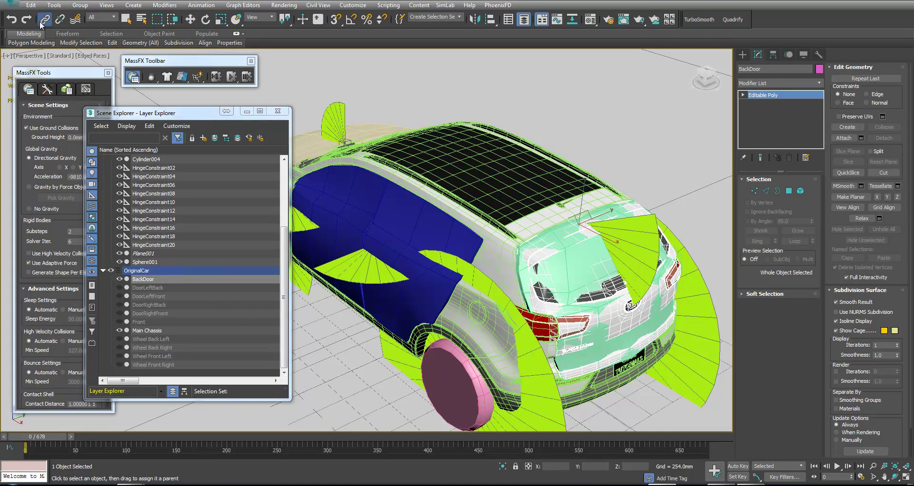
drag(543, 261, 558, 274)
Select the rear proxy Box007 and hide it.
key(w)
click(568, 267)
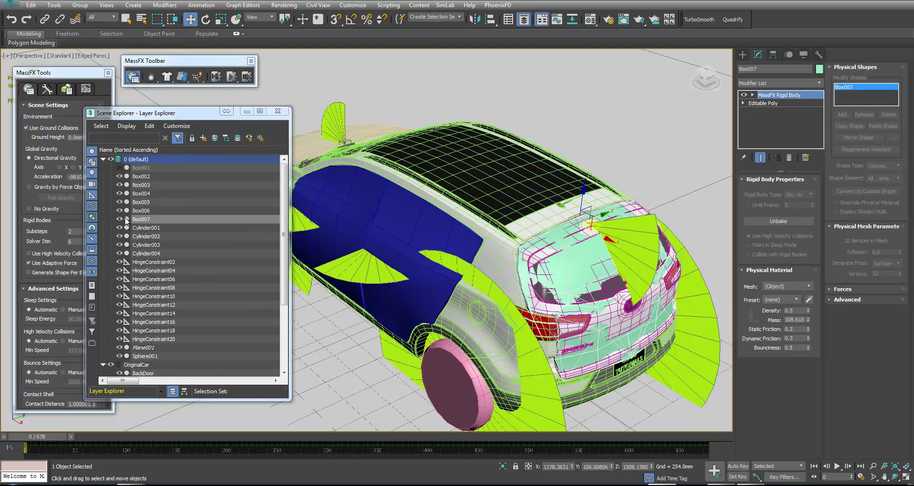
click(119, 219)
mouse_move(53, 435)
mouse_down()
mouse_move(67, 436)
mouse_move(49, 433)
mouse_up()
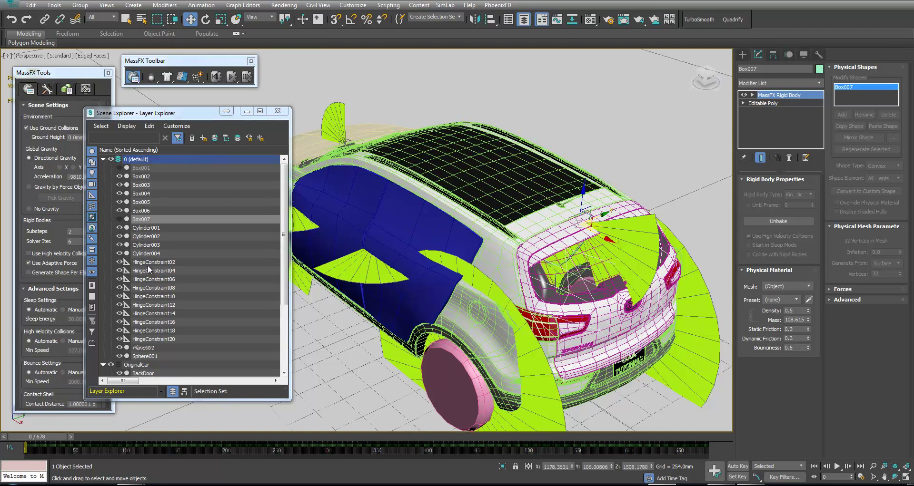
Make the four OriginalCar wheels visible and link Wheel Back Left to its overlapping cylinder proxy as parent.
scroll(162, 305, down, 4)
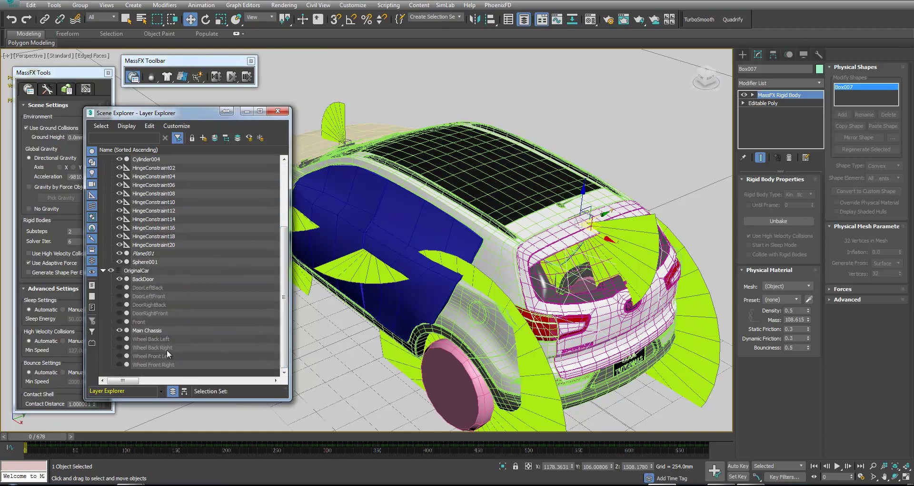
drag(120, 339, 119, 365)
scroll(471, 321, up, 10)
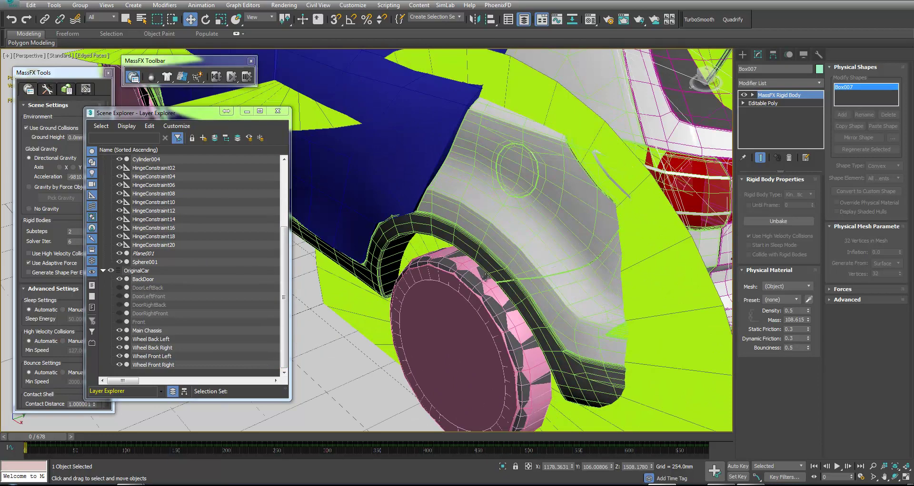
click(491, 316)
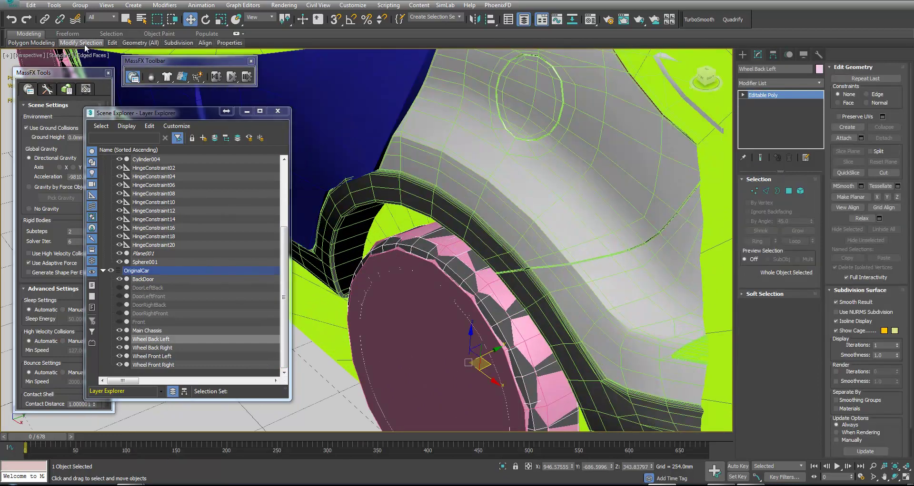
click(44, 20)
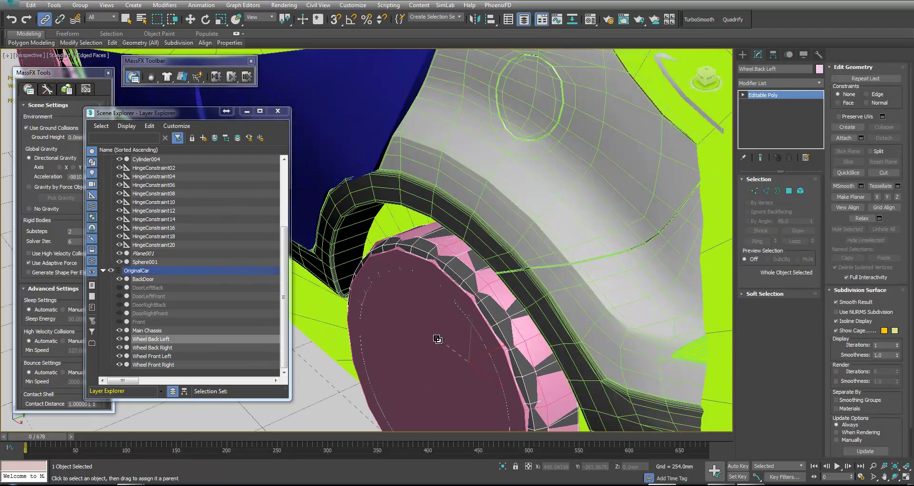
Link Wheel Front Left to the cylinder proxy that overlaps it as its parent.
middle_drag(436, 335, 584, 317)
scroll(583, 317, down, 10)
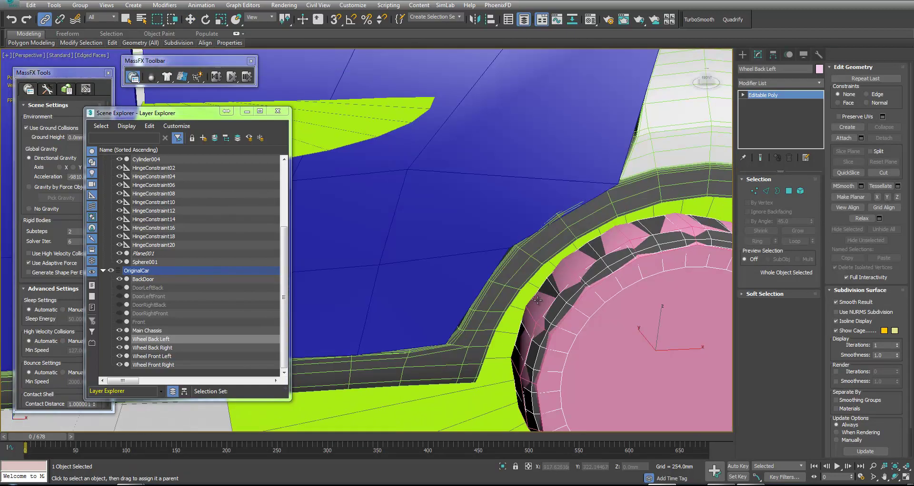
scroll(604, 269, up, 8)
scroll(538, 267, up, 3)
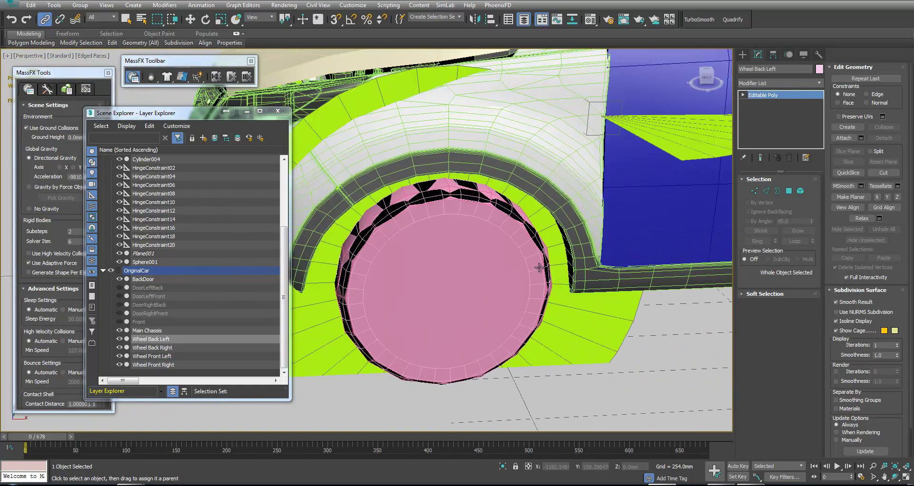
click(471, 196)
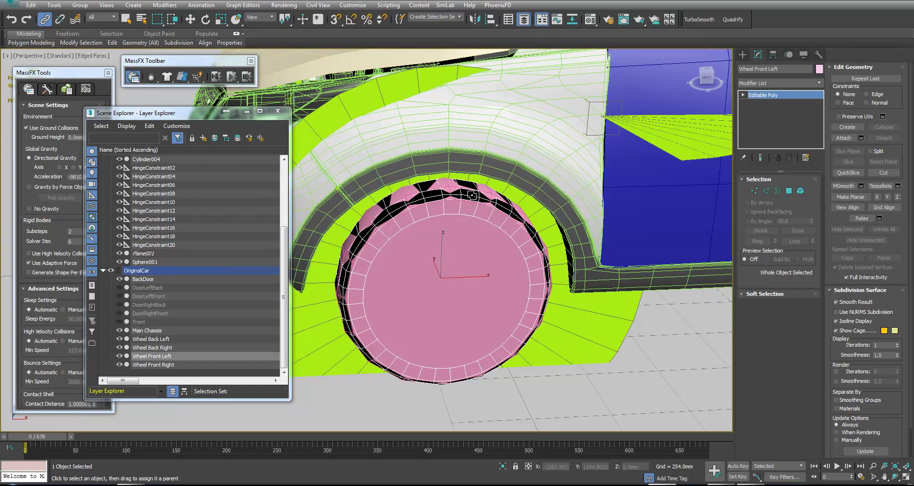
drag(459, 224, 459, 233)
Link Wheel Front Right to the cylinder proxy that overlaps it as its parent.
middle_drag(459, 233, 594, 237)
scroll(522, 247, down, 3)
alt+middle_drag(486, 256, 363, 216)
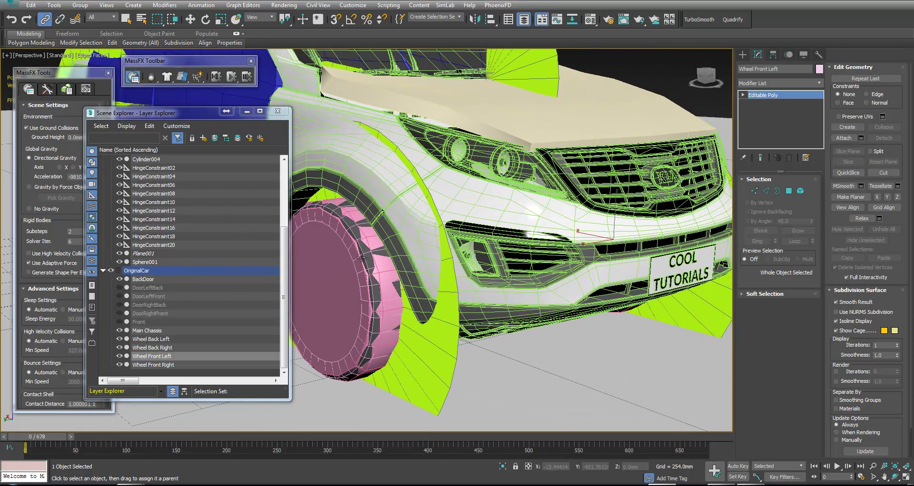
click(372, 296)
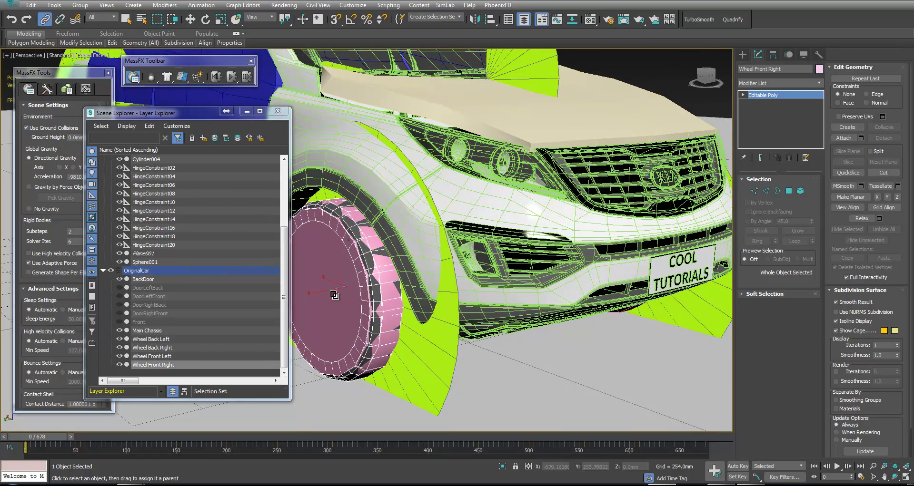
Link Wheel Back Right to the Cylinder003 proxy as its parent.
alt+middle_drag(335, 287, 581, 221)
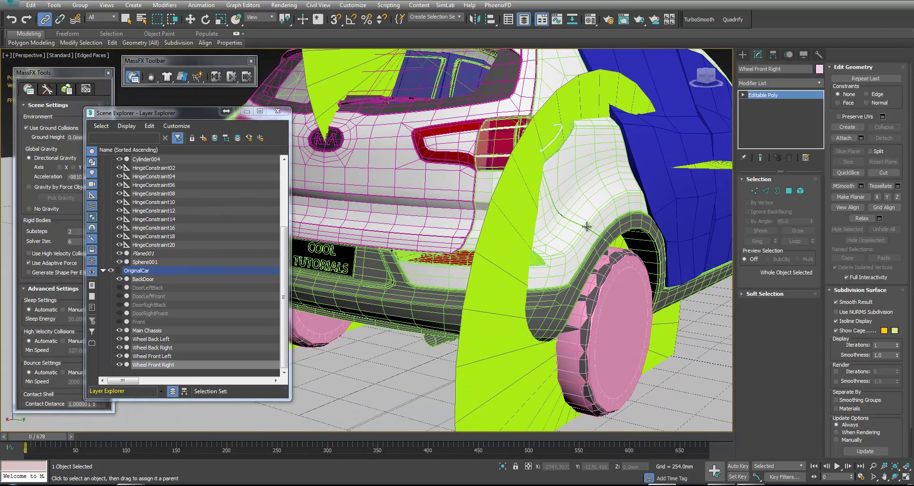
click(617, 304)
key(w)
Hide the four wheel proxies Cylinder001 to Cylinder004.
click(621, 297)
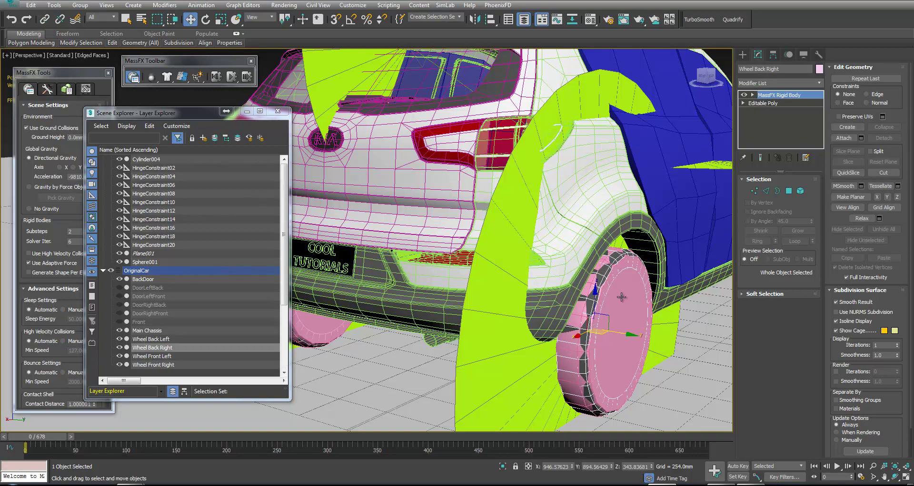
drag(119, 229, 120, 254)
scroll(403, 276, down, 3)
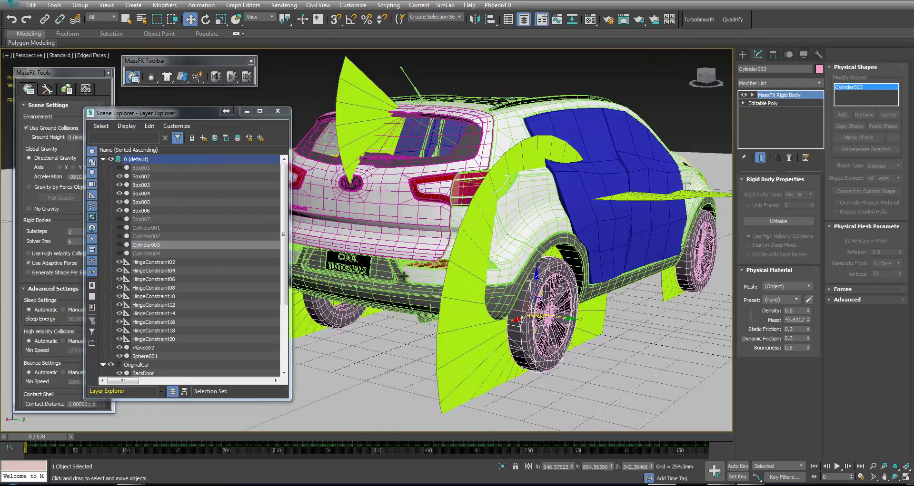
Make the four doors and the Front object of the OriginalCar layer visible.
alt+middle_drag(451, 262, 382, 290)
key(z)
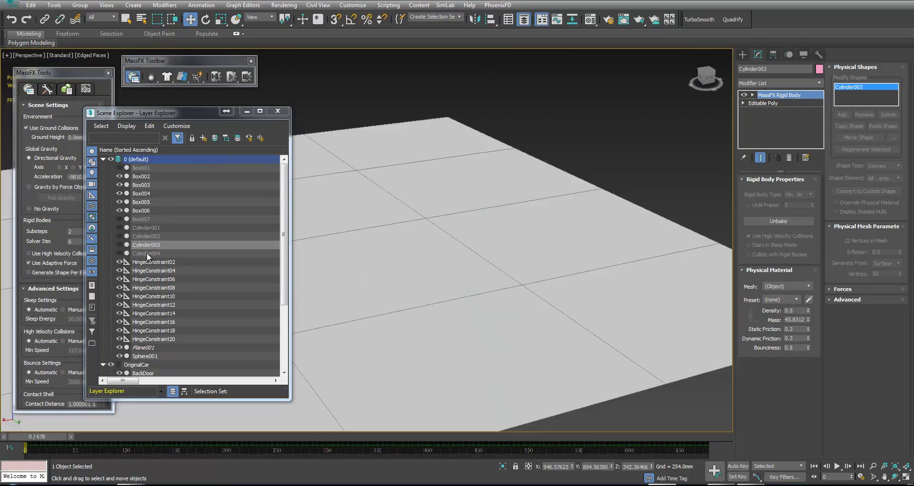
click(284, 240)
drag(284, 240, 266, 343)
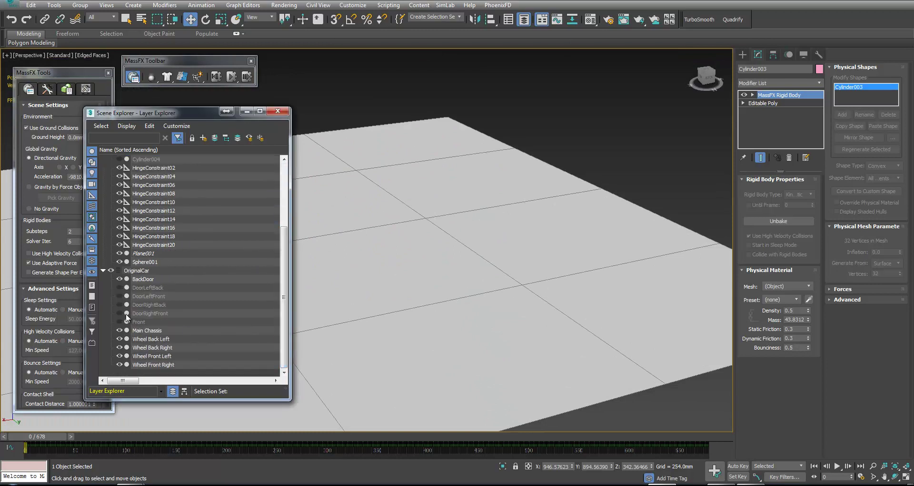
drag(119, 320, 122, 302)
click(120, 288)
Link the Front hood part to the Box006 proxy as its parent and hide Box006.
key(z)
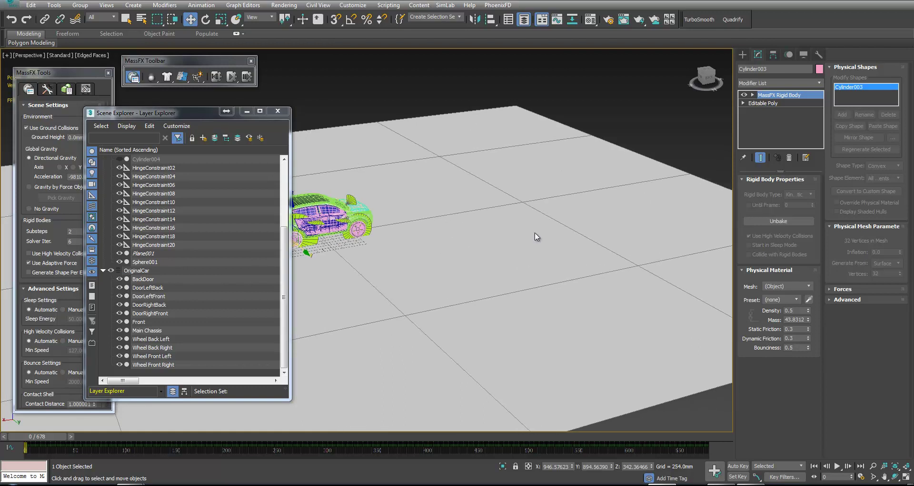
alt+middle_drag(445, 221, 392, 243)
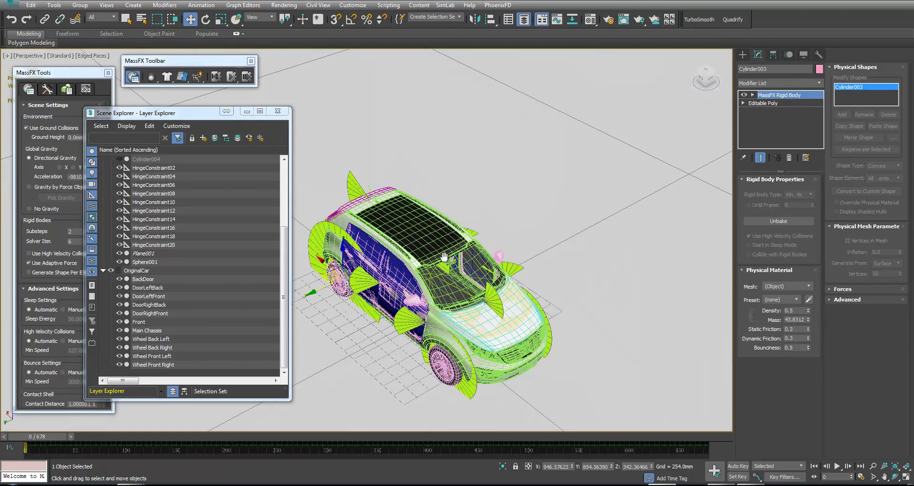
scroll(449, 196, up, 5)
middle_drag(449, 196, 414, 108)
middle_drag(547, 284, 534, 216)
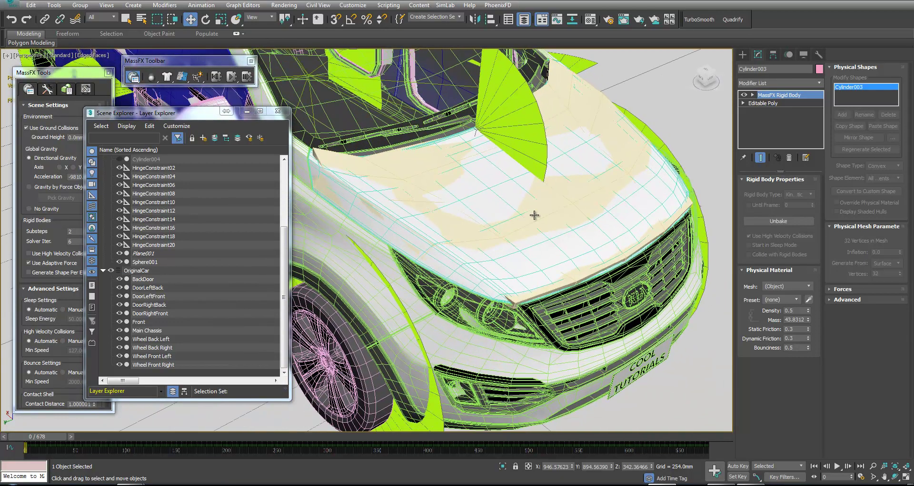
click(582, 208)
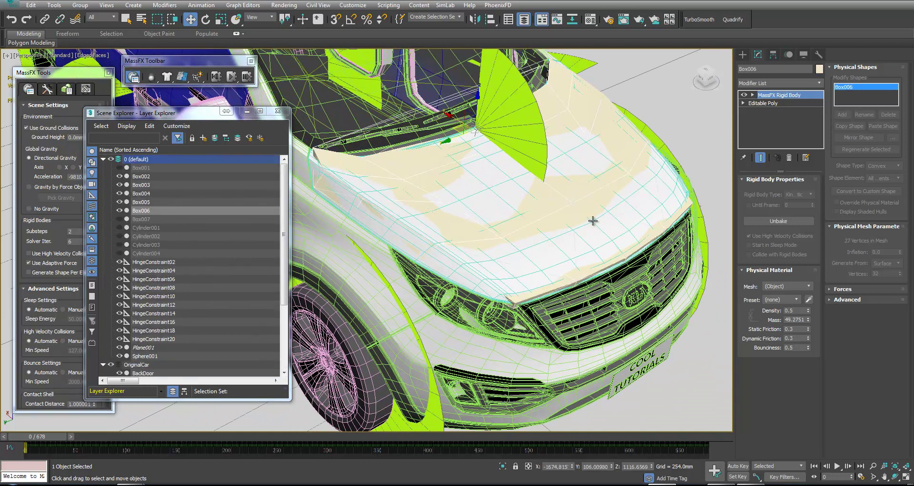
click(45, 19)
drag(475, 129, 551, 198)
key(w)
click(550, 197)
Link DoorRightFront to the Box004 proxy as its parent and hide Box004.
alt+middle_drag(456, 253, 524, 301)
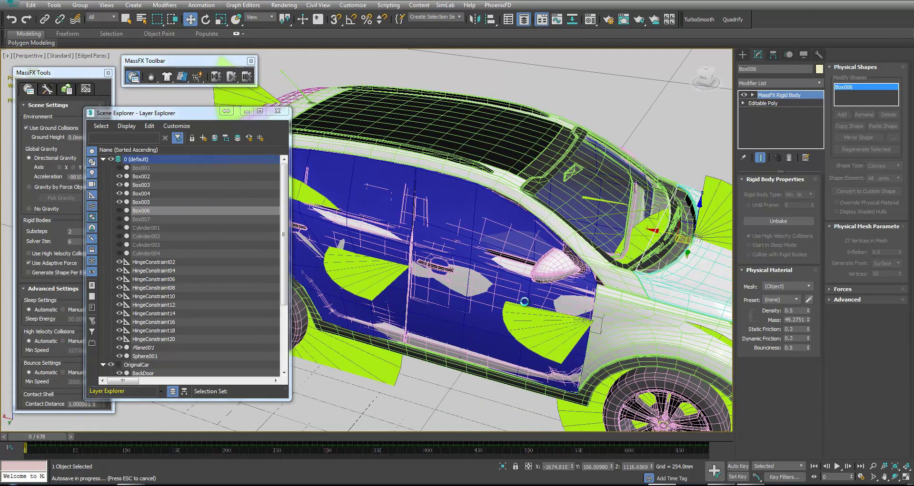
scroll(564, 325, up, 3)
click(548, 237)
scroll(552, 239, up, 3)
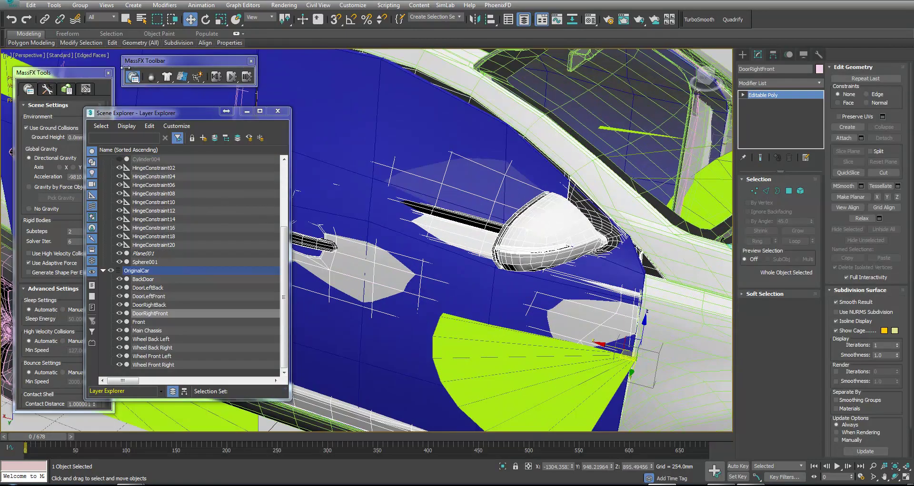
click(44, 19)
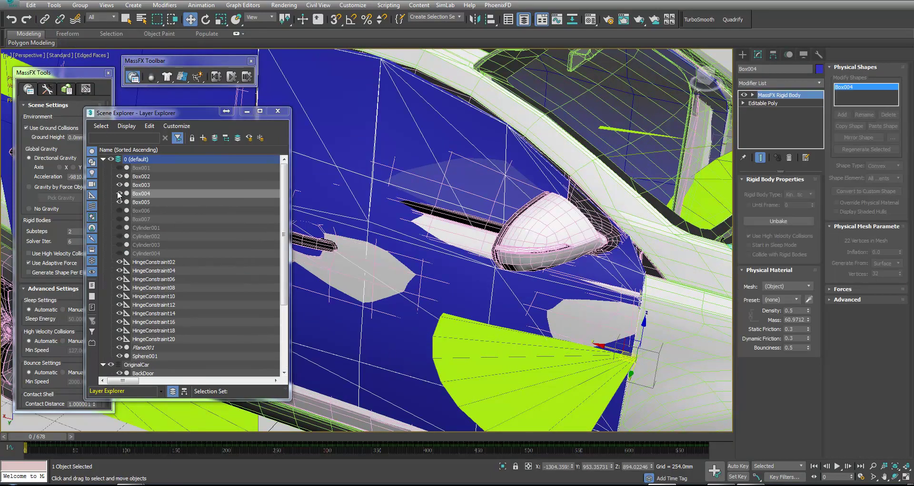
Link DoorRightBack to the Box005 proxy as its parent.
alt+middle_drag(428, 238, 615, 290)
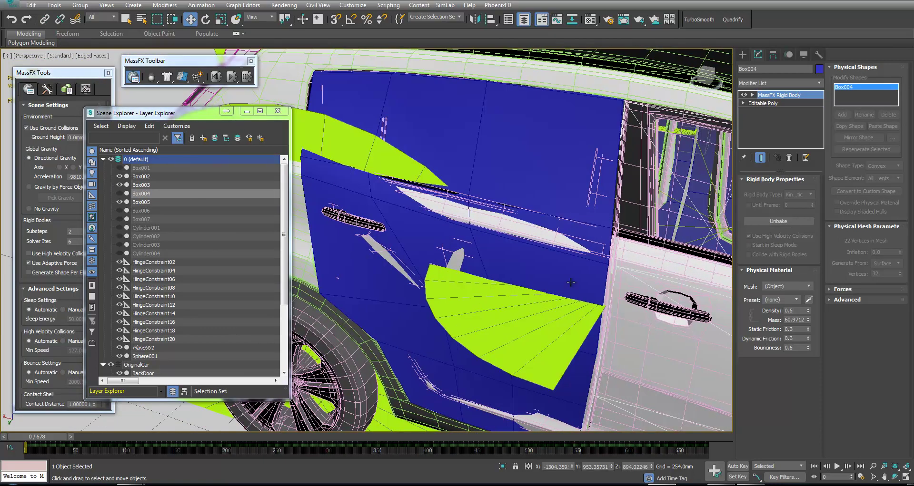
click(376, 248)
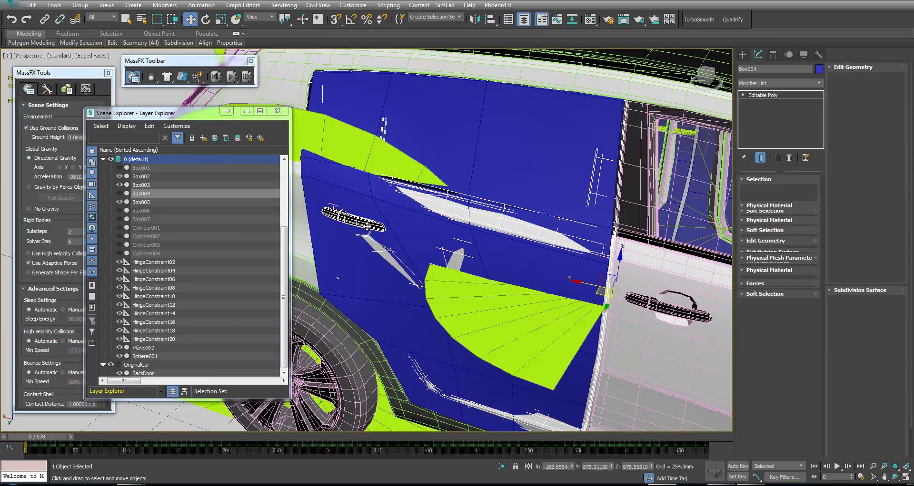
click(44, 19)
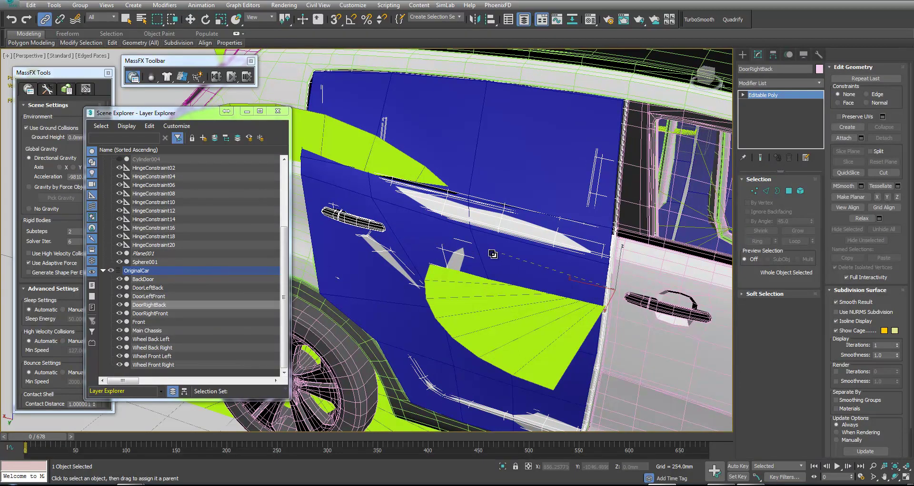
key(w)
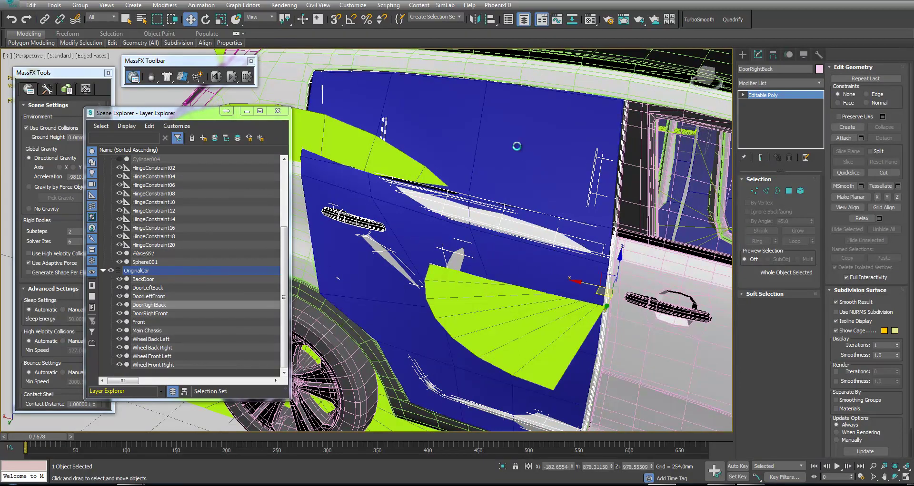
Try hiding DoorRightBack together with the Box005 proxy, and undo the hiding.
ctrl+click(517, 146)
right_click(522, 131)
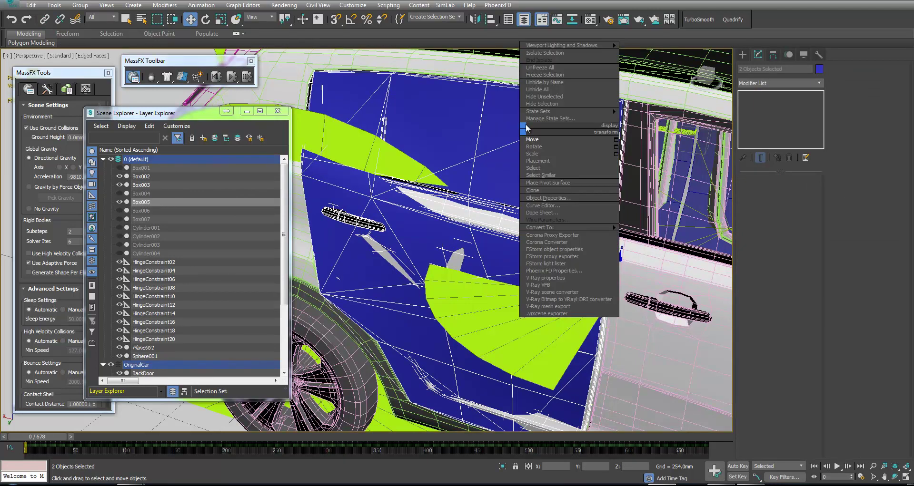
click(532, 104)
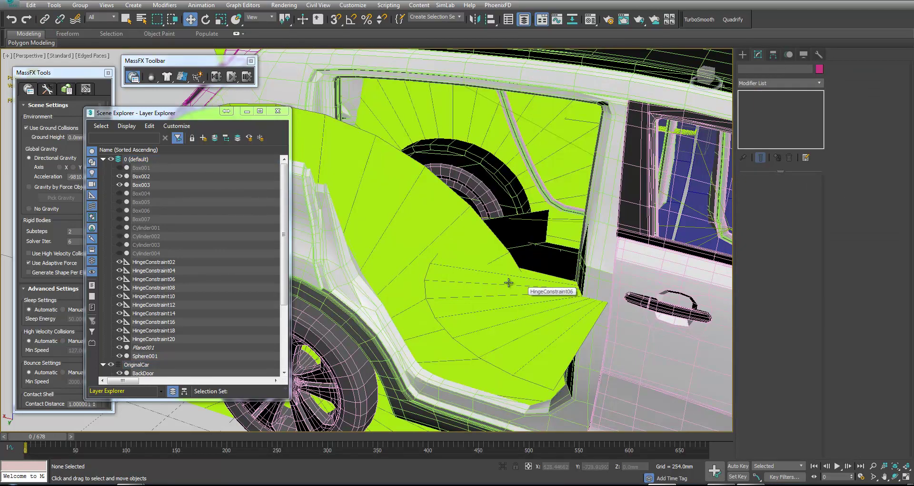
key(ctrl+z)
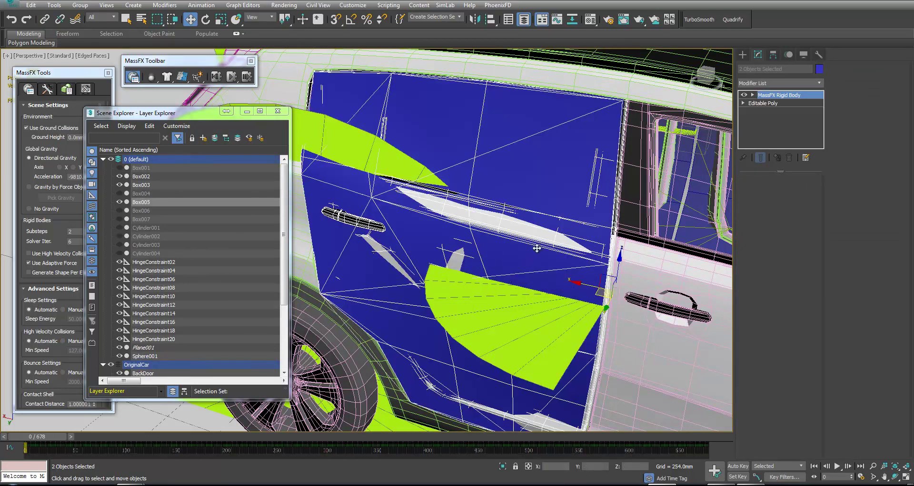
Select only the Box005 proxy and hide it.
click(536, 257)
right_click(547, 168)
click(567, 147)
mouse_move(560, 143)
alt+middle_down()
mouse_move(555, 231)
mouse_move(630, 159)
mouse_move(562, 159)
alt+middle_up()
Link DoorLeftBack to the Box003 proxy as its parent.
key(z)
scroll(394, 182, up, 6)
click(471, 238)
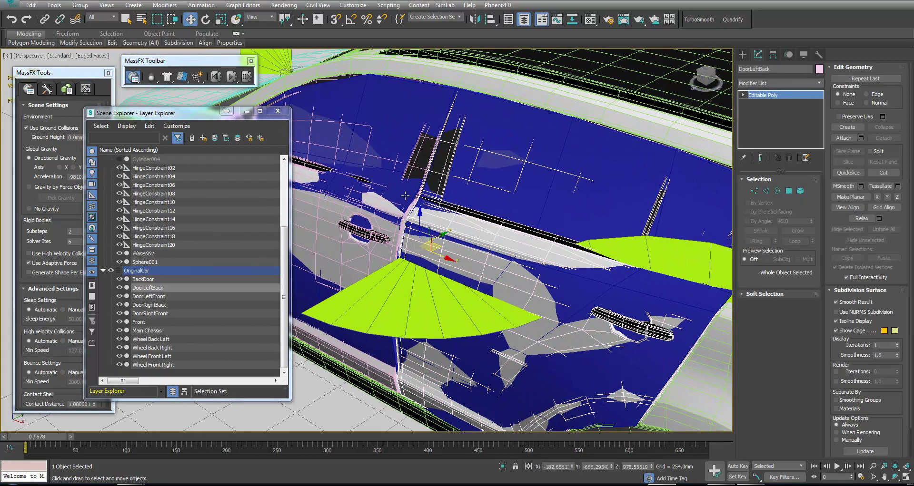
click(44, 19)
drag(475, 243, 595, 149)
Select the Box003 proxy of the left rear door and hide it.
key(w)
click(604, 157)
right_click(603, 154)
click(616, 130)
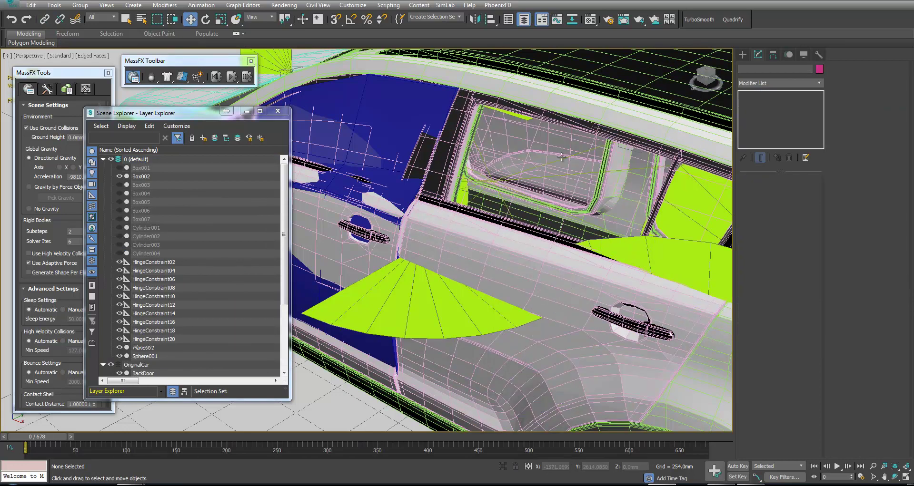
middle_drag(399, 182, 546, 221)
scroll(465, 222, up, 2)
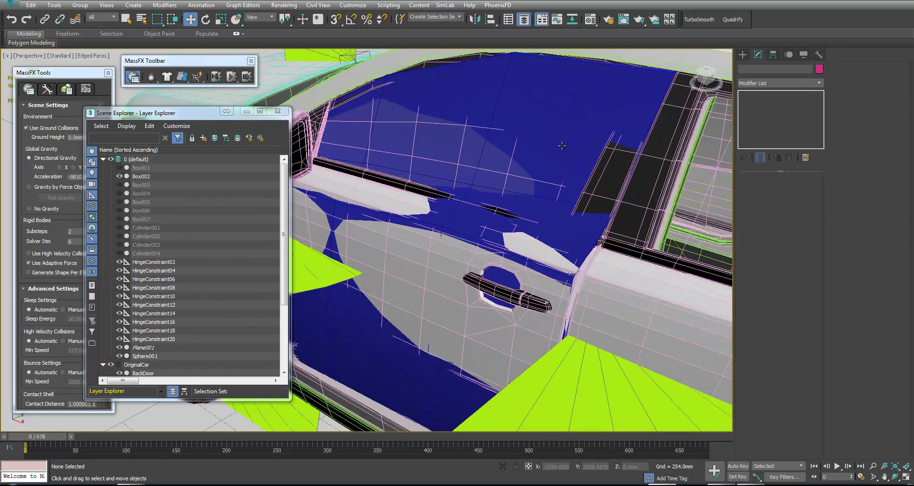
Link DoorLeftFront to the Box002 proxy as its parent.
click(450, 160)
click(45, 19)
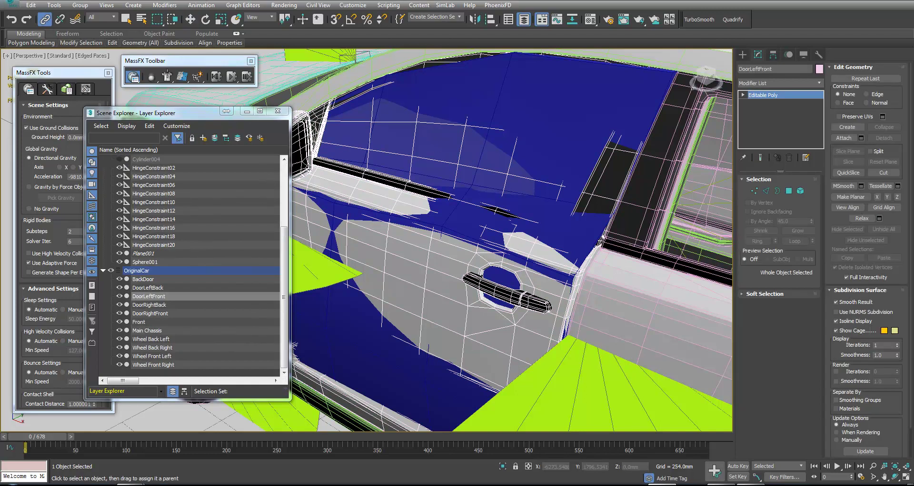
drag(482, 287, 581, 99)
Select the Box002 proxy of the left front door and hide it.
key(w)
click(549, 88)
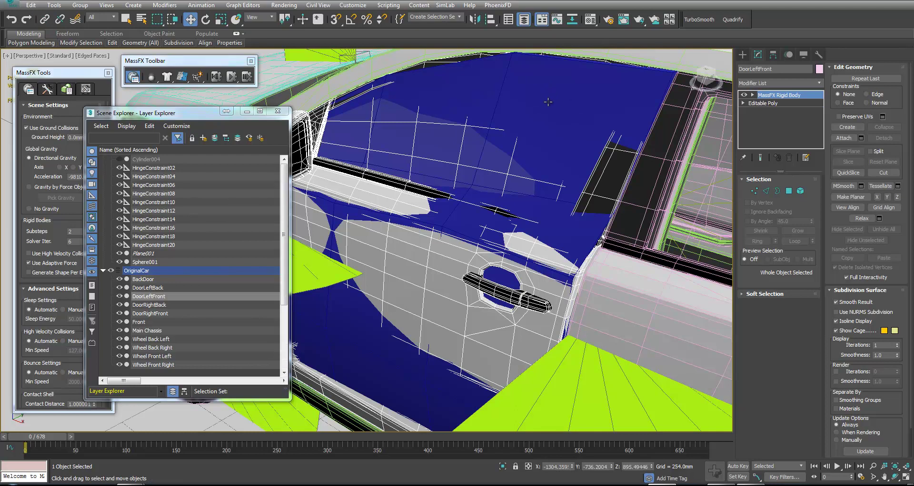
right_click(560, 102)
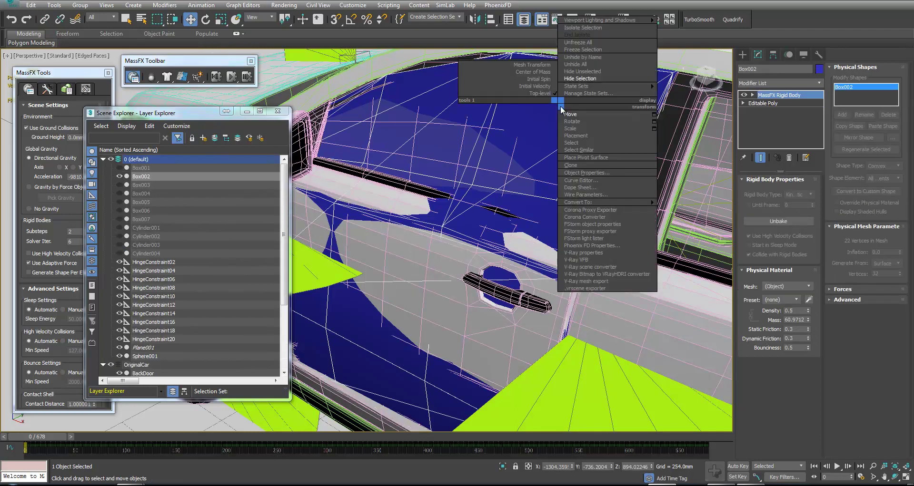
click(576, 79)
Hide the Helpers category to remove the hinge gizmos from view, and turn off the edged-faces display.
scroll(557, 209, down, 8)
scroll(557, 209, up, 4)
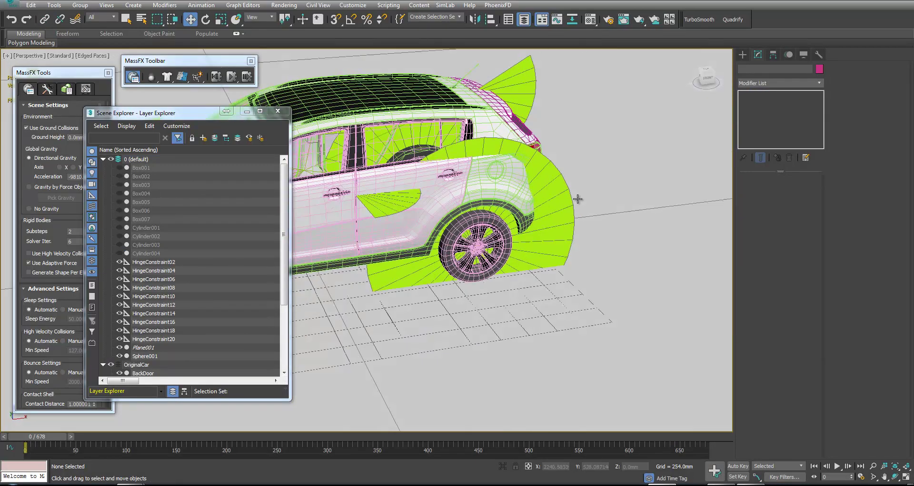
scroll(557, 210, down, 4)
alt+middle_drag(557, 209, 590, 190)
middle_drag(416, 195, 585, 176)
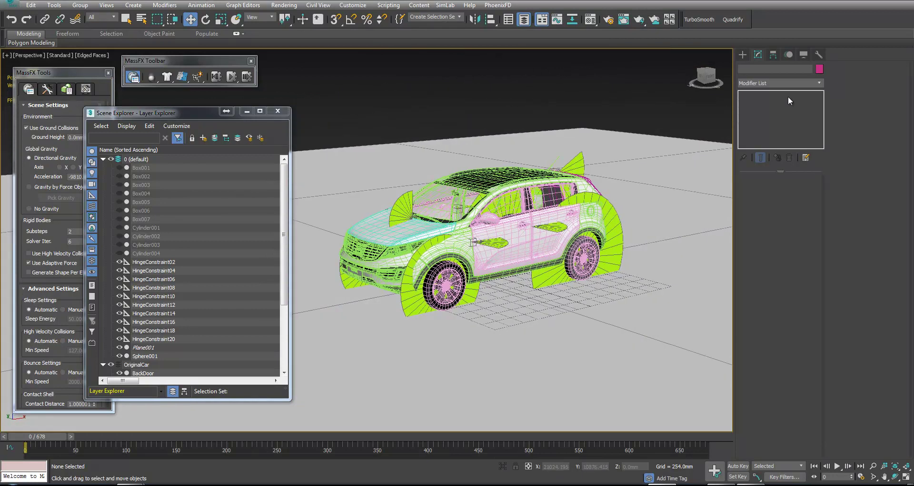
click(798, 54)
click(747, 186)
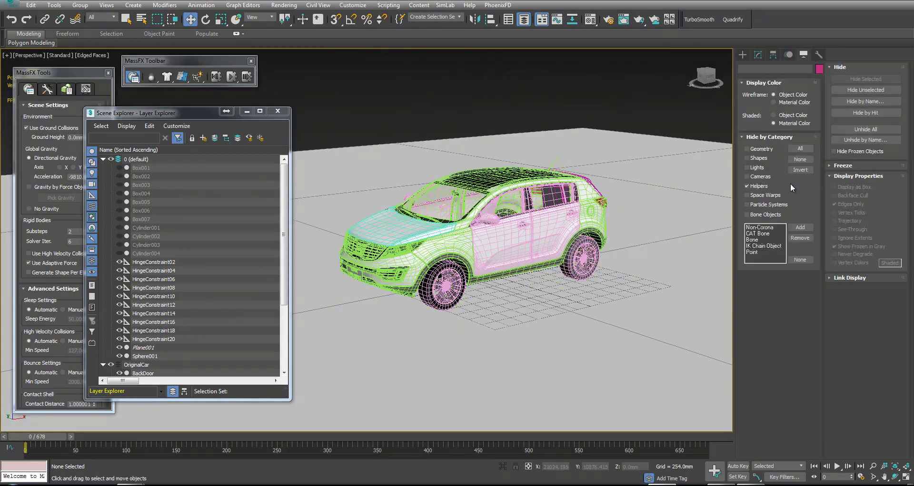
key(F4)
Close the Scene Explorer, the MassFX Toolbar and the MassFX Tools window to clear the viewport.
click(277, 111)
click(251, 63)
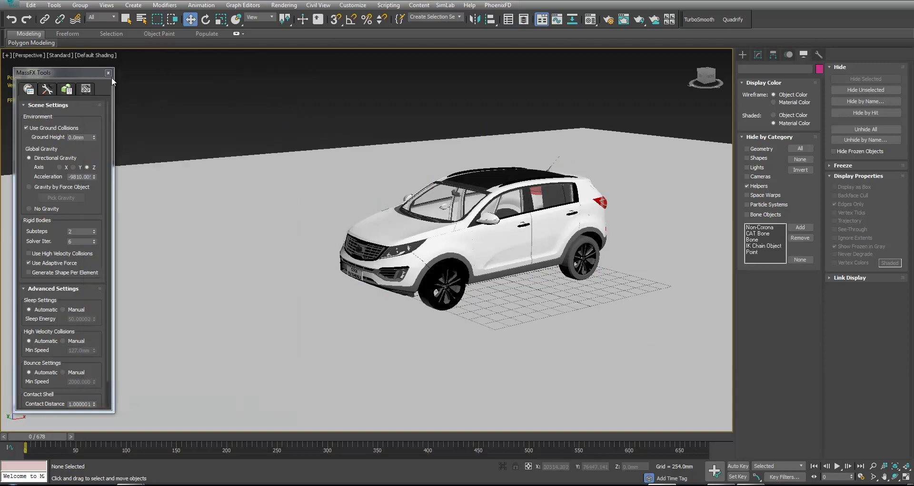
click(108, 72)
key(7)
alt+middle_drag(233, 100, 452, 259)
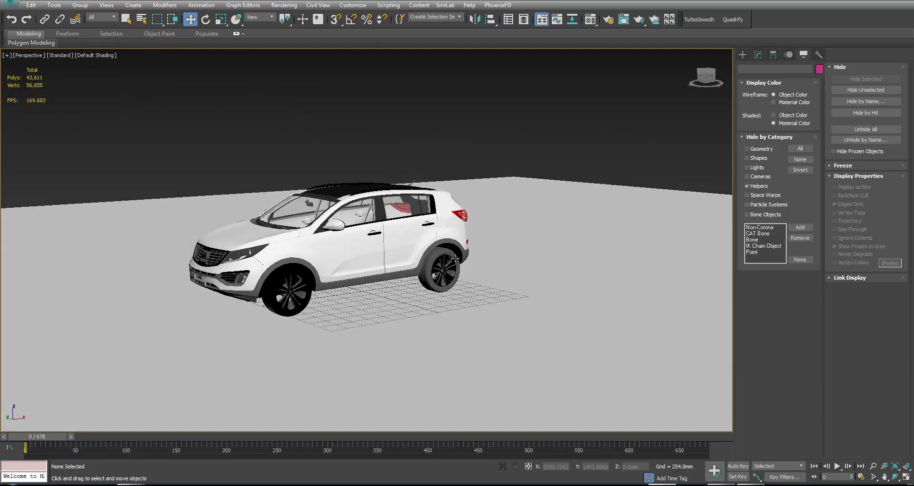
Hide the Sphere001 object below the ground plane, using wireframe display to reach it, and restore default shading.
mouse_move(50, 434)
mouse_down()
mouse_move(201, 424)
mouse_move(41, 426)
mouse_up()
key(w)
key(F3)
scroll(392, 335, down, 5)
middle_drag(389, 339, 354, 343)
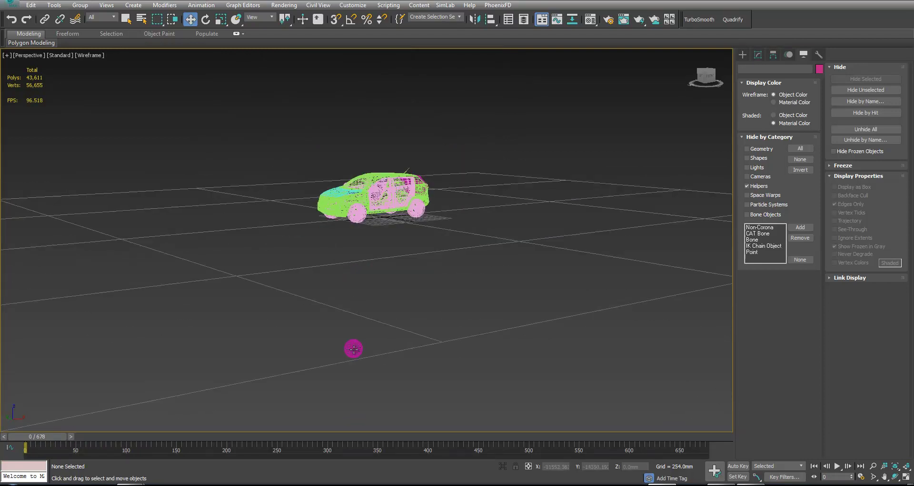
click(353, 347)
right_click(363, 344)
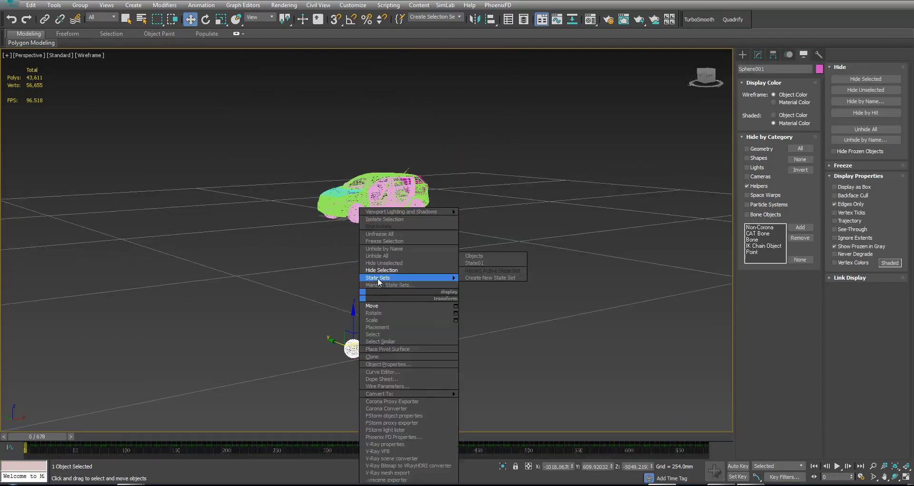
click(381, 271)
key(F3)
Play the baked crash animation with the whole car in view, and stop it once the car lies overturned.
scroll(444, 331, up, 4)
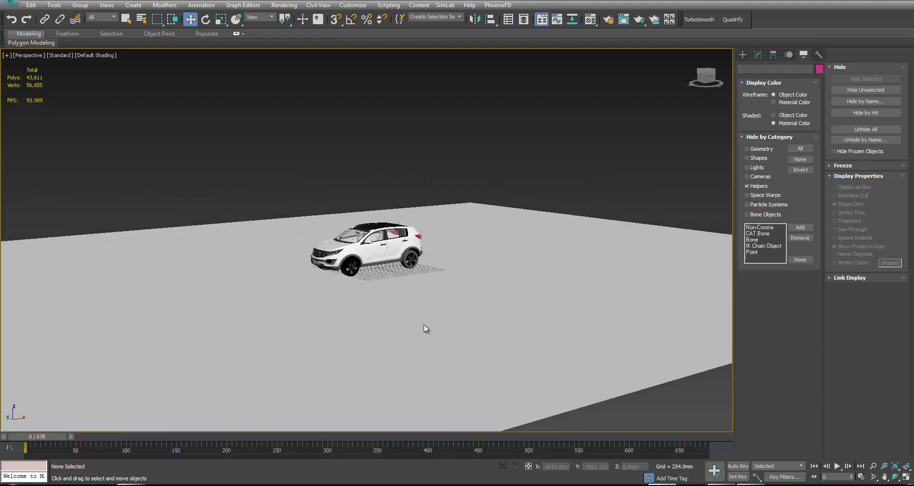
scroll(430, 319, up, 3)
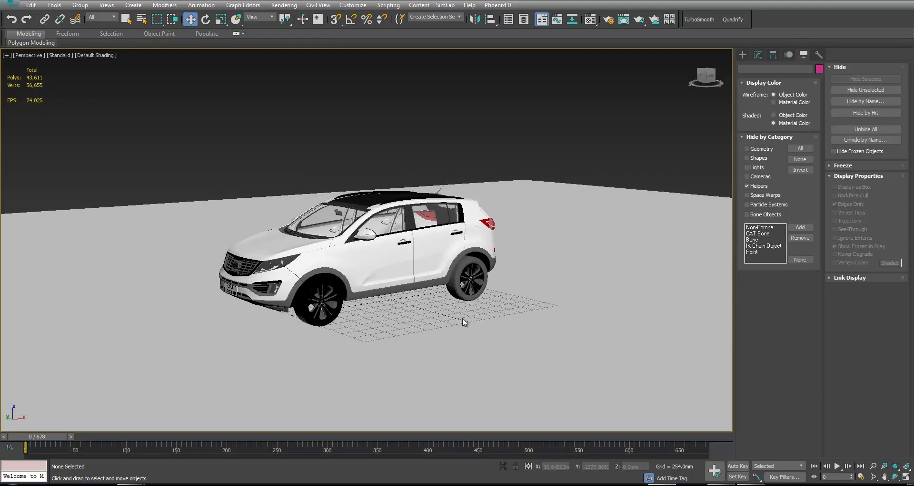
key(alt+w)
scroll(681, 364, down, 3)
key(alt+w)
click(837, 467)
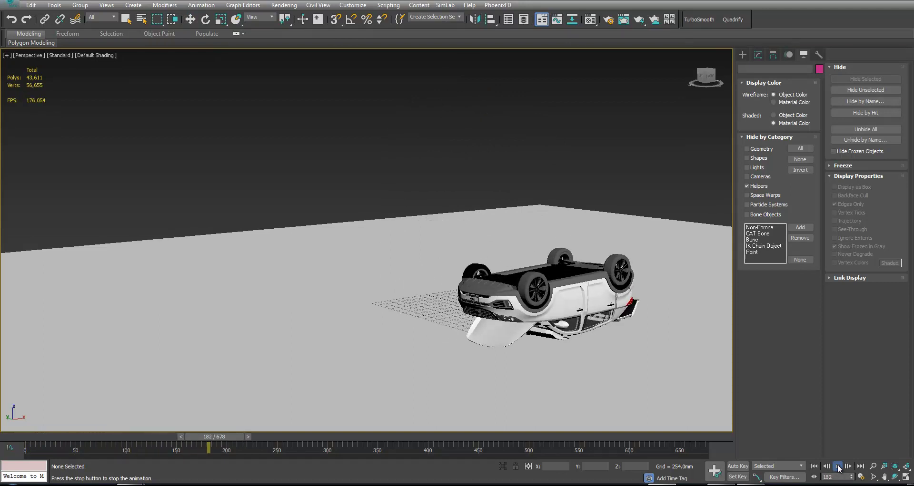
click(837, 466)
middle_drag(609, 298, 530, 303)
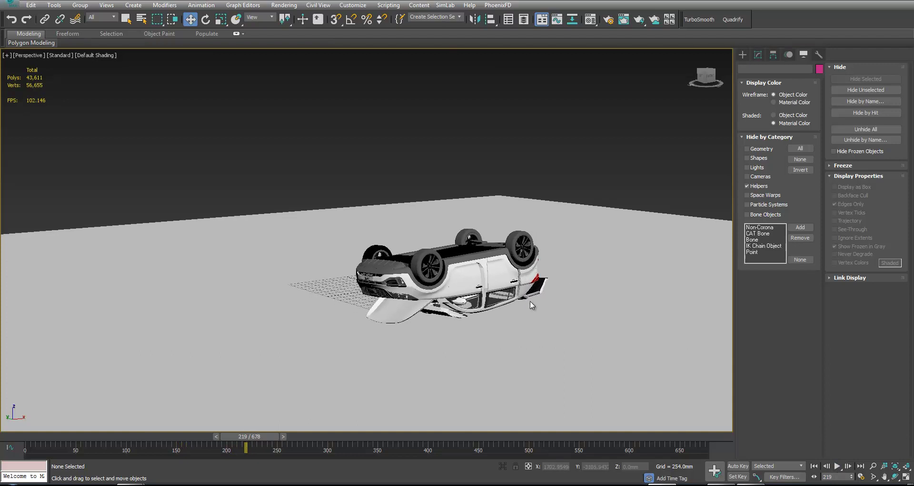